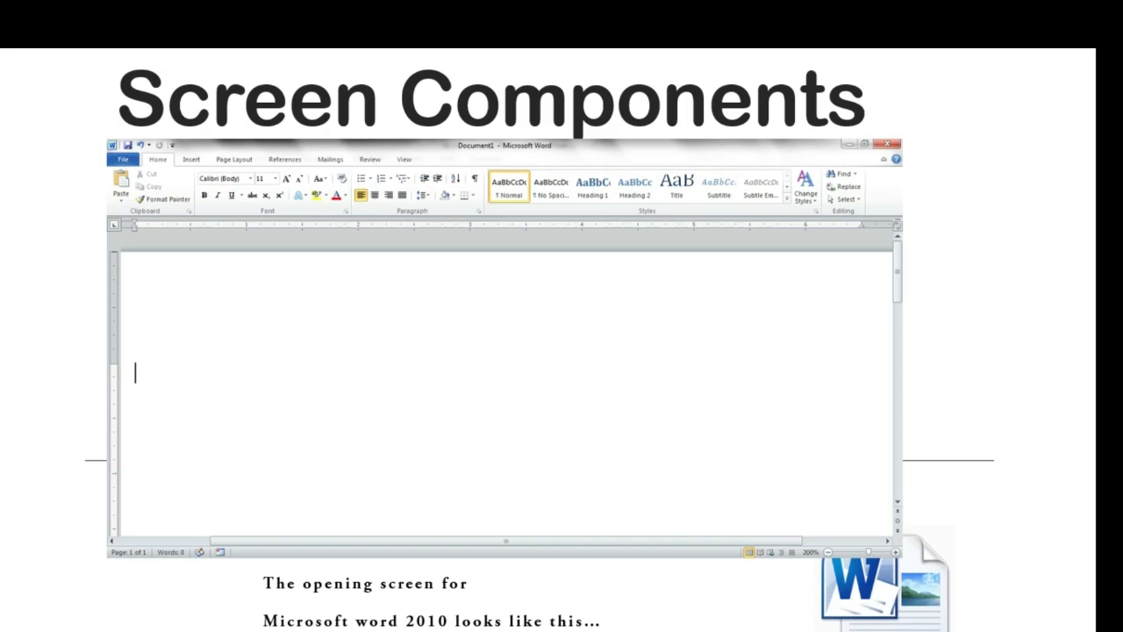
Step: Search the computer for "word" and launch the Word application
{"action": "key", "text": "super+Tab"}
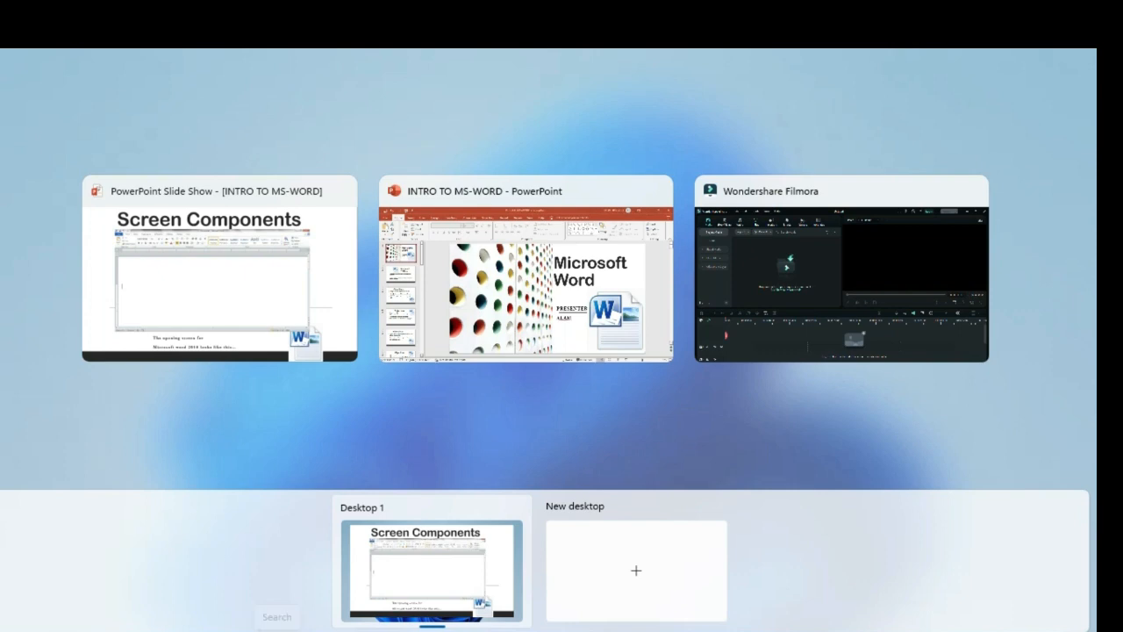
{"action": "key", "text": "Escape"}
{"action": "key", "text": "super+s"}
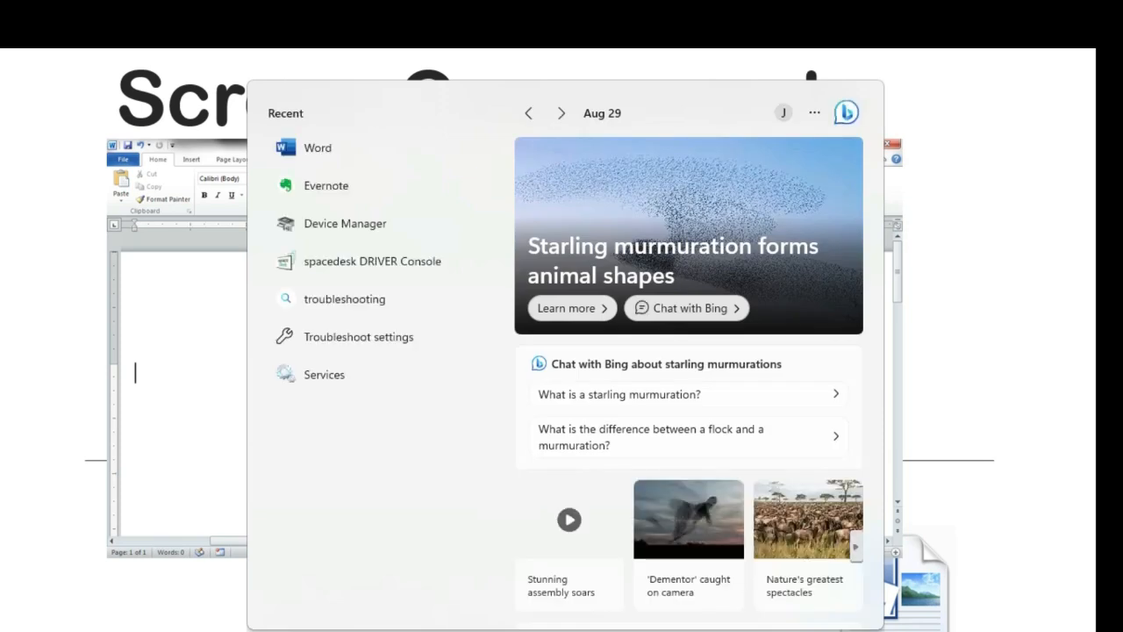
{"action": "type", "text": "word"}
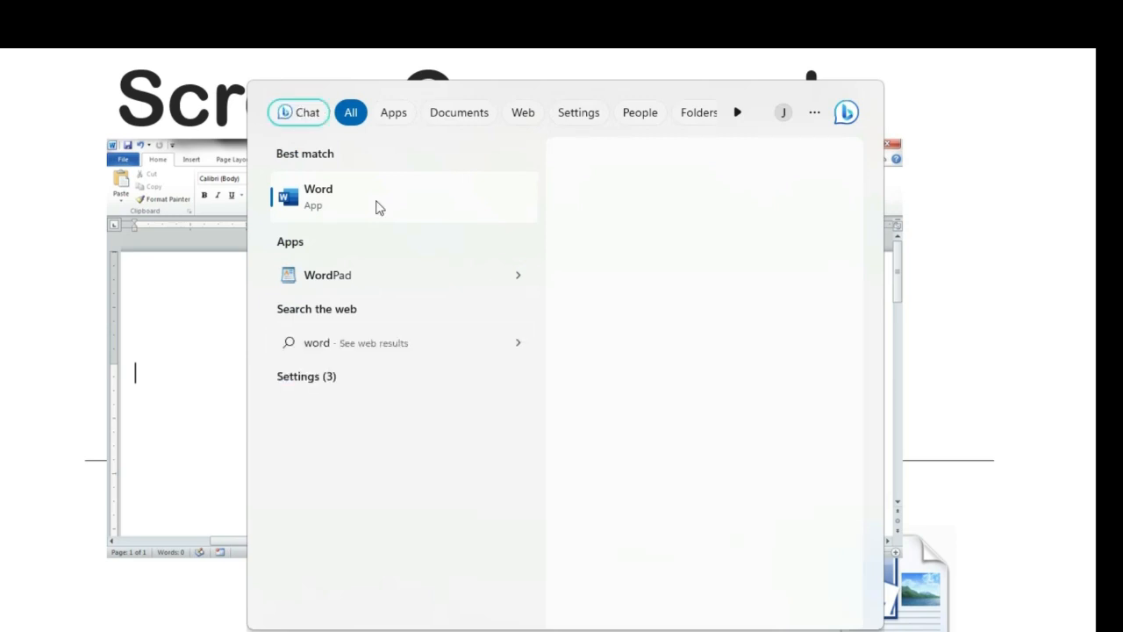
{"action": "left_click", "coordinate": [329, 203]}
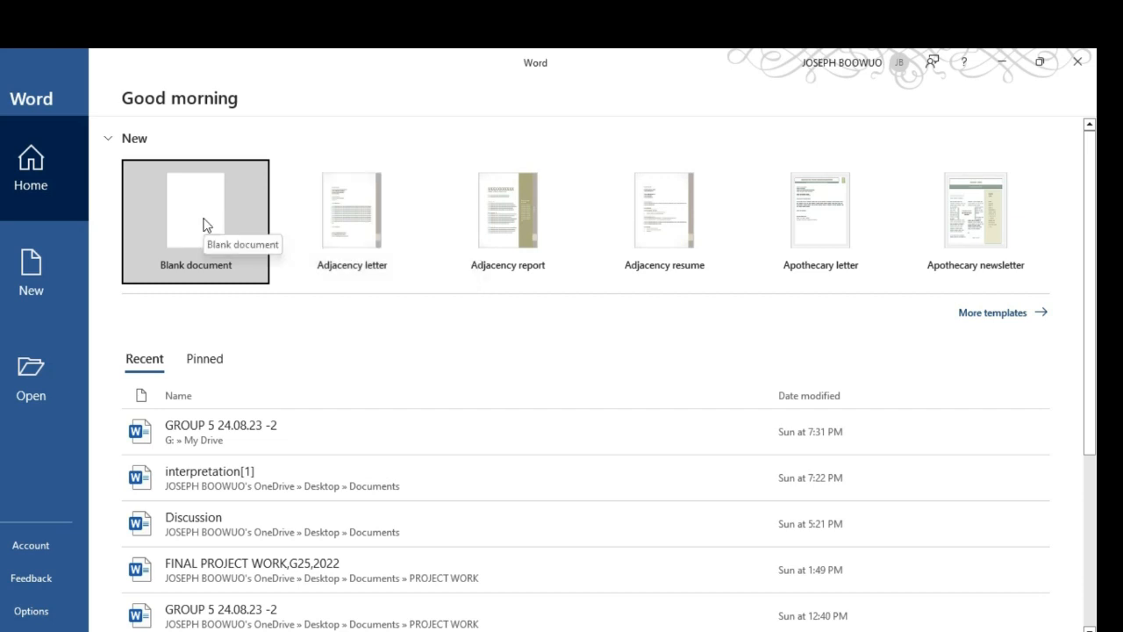
Step: Look through the full collection of document templates and create a new blank document
{"action": "left_click", "coordinate": [986, 314]}
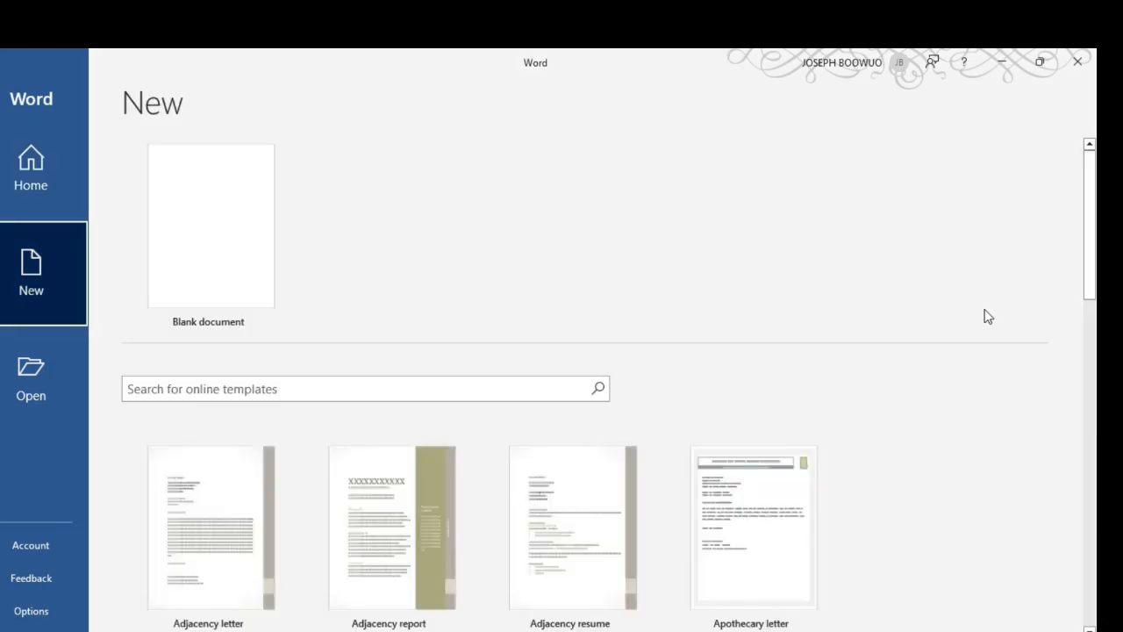
{"action": "scroll", "coordinate": [365, 513], "scroll_direction": "down", "scroll_amount": 4}
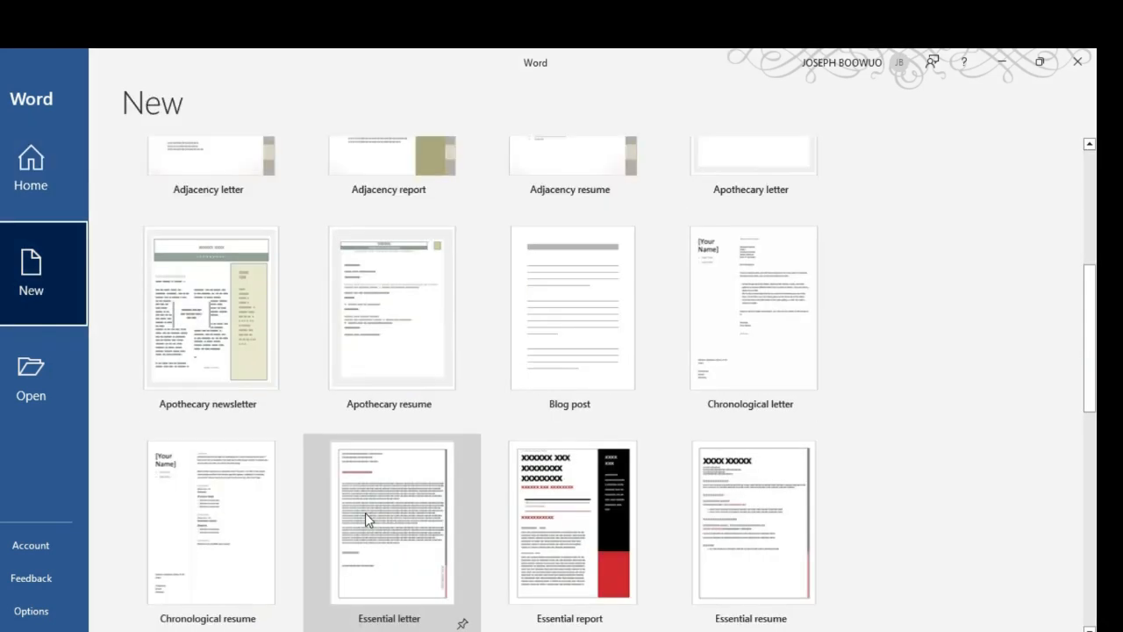
{"action": "scroll", "coordinate": [365, 512], "scroll_direction": "down", "scroll_amount": 2}
{"action": "scroll", "coordinate": [365, 513], "scroll_direction": "down", "scroll_amount": 5}
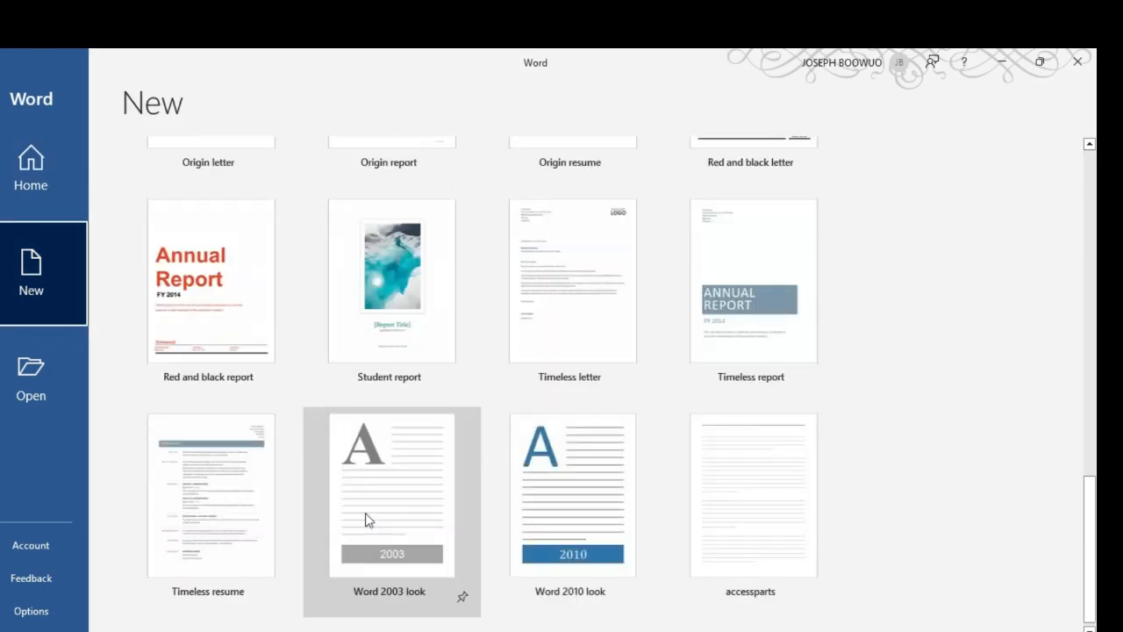
{"action": "scroll", "coordinate": [367, 520], "scroll_direction": "up", "scroll_amount": 5}
{"action": "scroll", "coordinate": [367, 520], "scroll_direction": "down", "scroll_amount": 1}
{"action": "scroll", "coordinate": [366, 520], "scroll_direction": "down", "scroll_amount": 1}
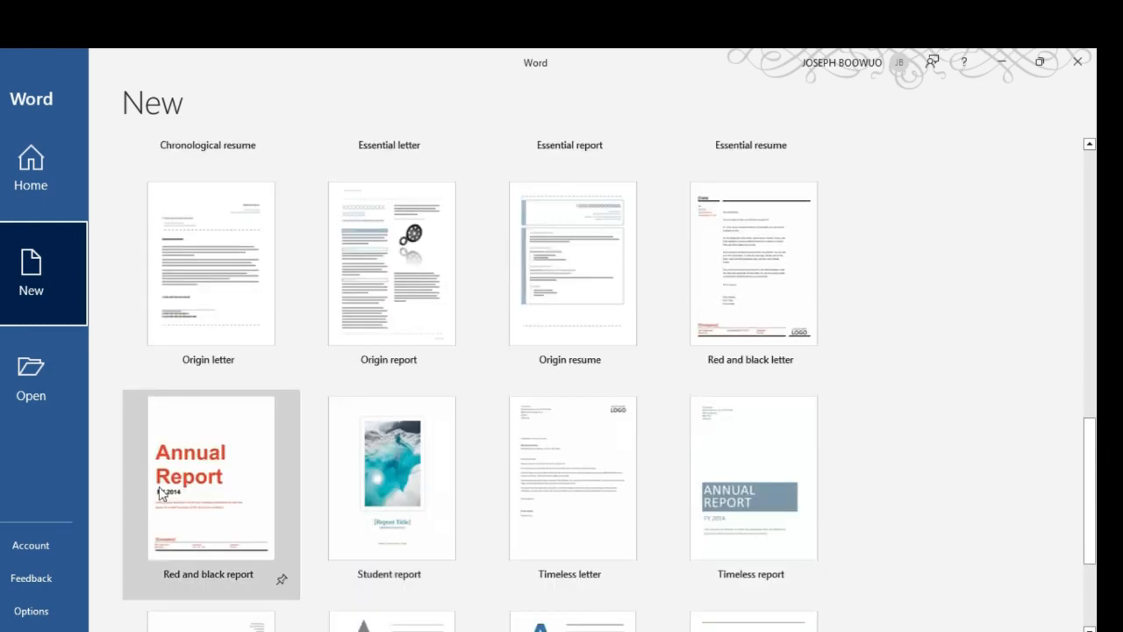
{"action": "scroll", "coordinate": [487, 345], "scroll_direction": "up", "scroll_amount": 1}
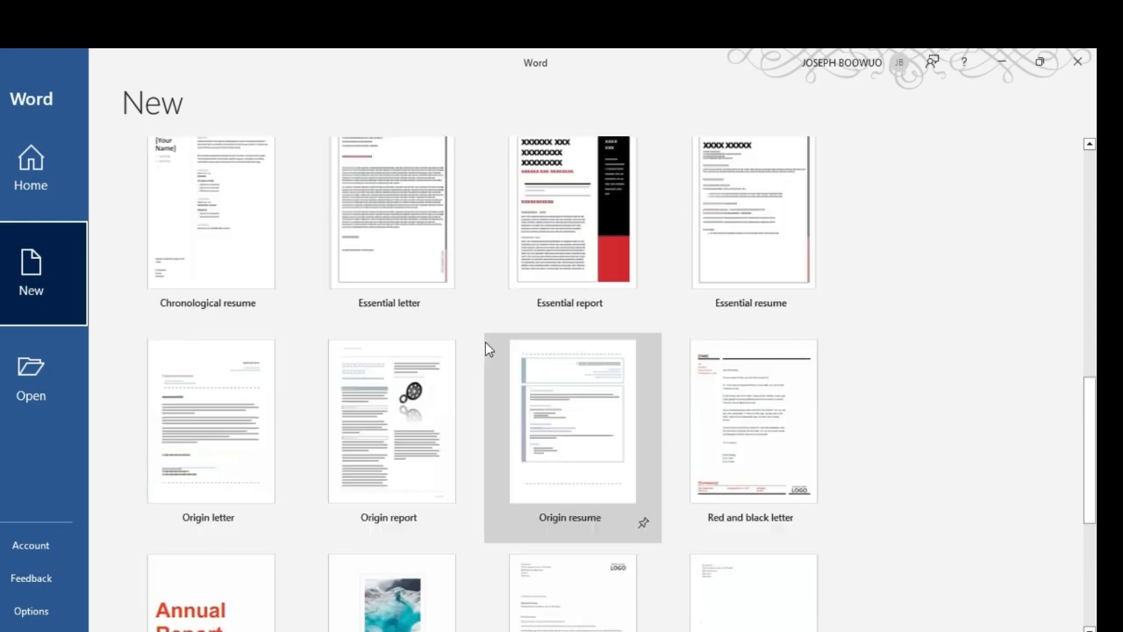
{"action": "scroll", "coordinate": [485, 341], "scroll_direction": "up", "scroll_amount": 8}
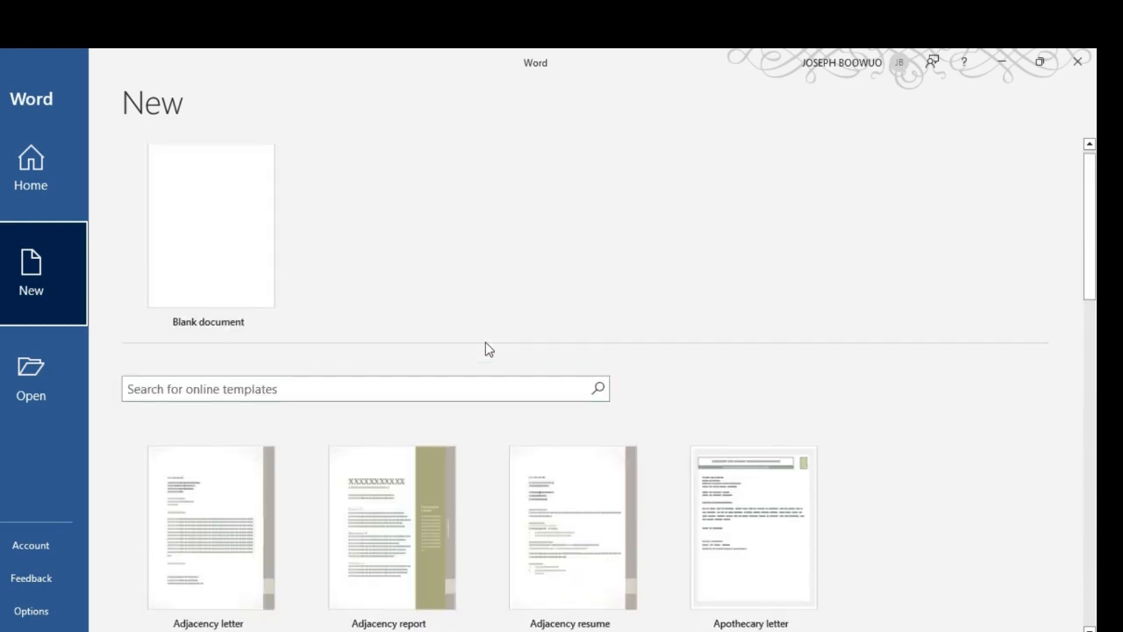
{"action": "left_click", "coordinate": [210, 265]}
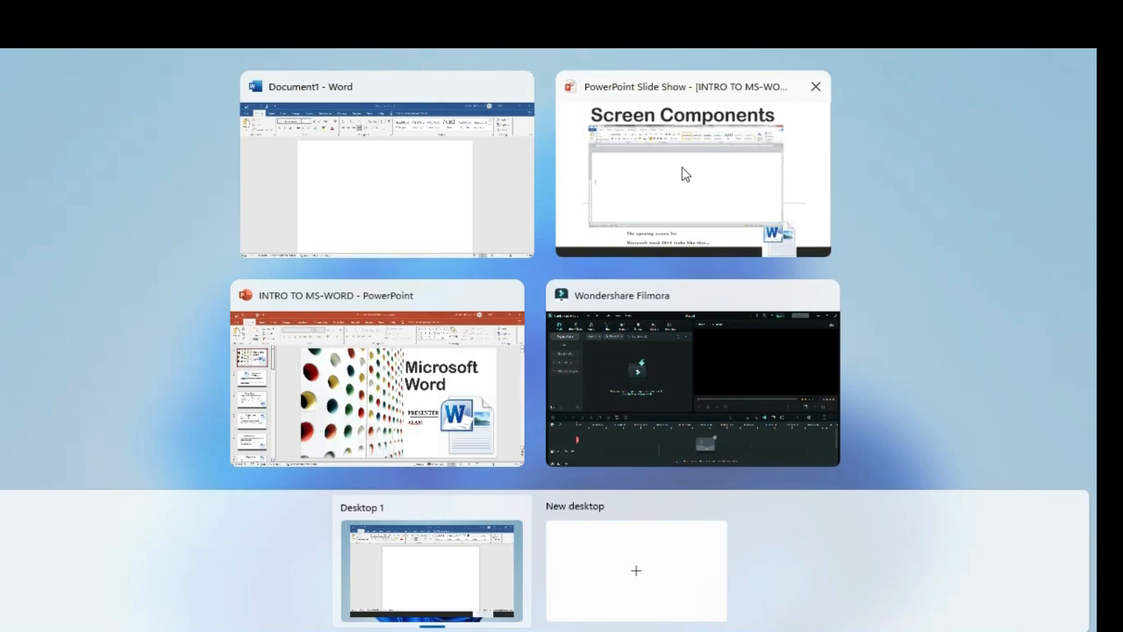
Step: Switch to the INTRO TO MS-WORD slide show in PowerPoint, advance to the Terminology slide and turn on the laser pointer
{"action": "left_click", "coordinate": [685, 174]}
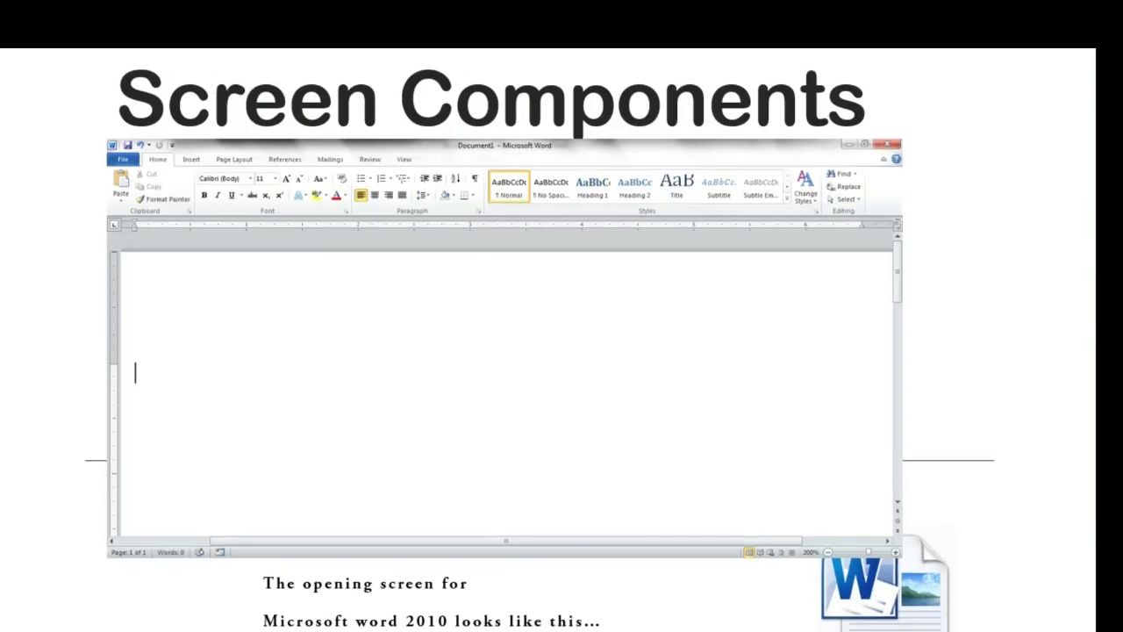
{"action": "key", "text": "Right"}
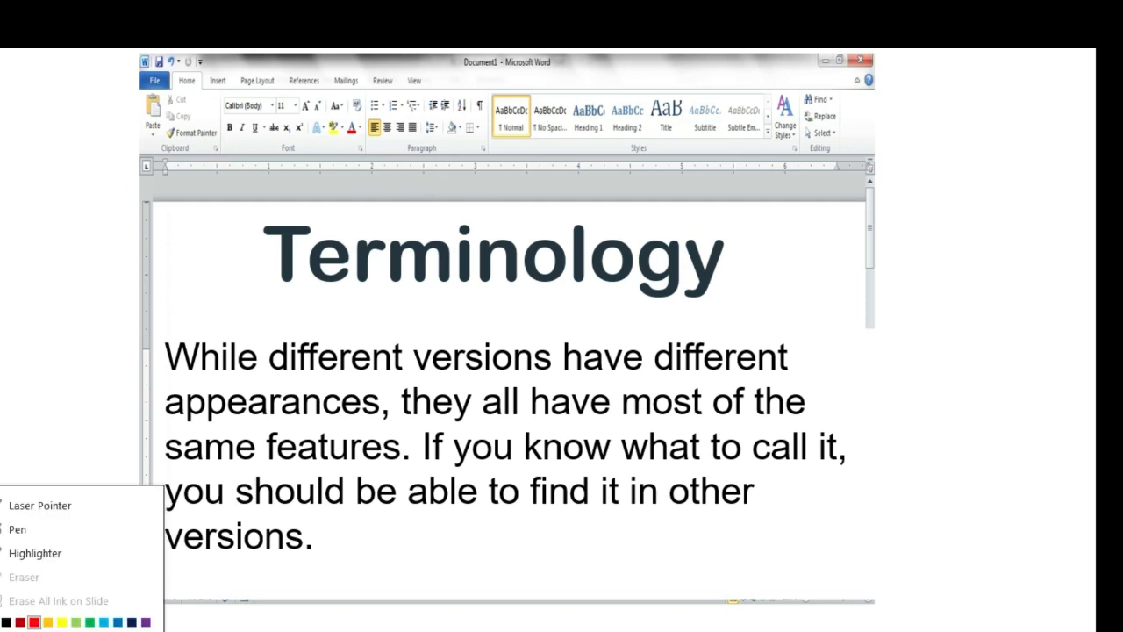
{"action": "left_click", "coordinate": [40, 506]}
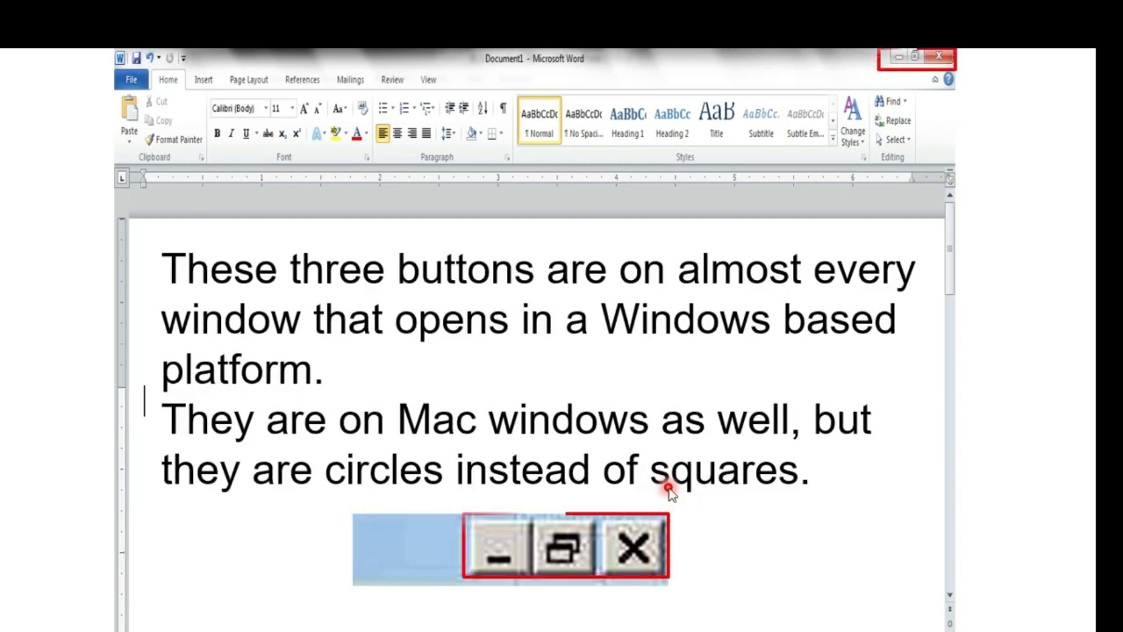
Step: Switch to Word and create a new document from the Adjacency letter template
{"action": "key", "text": "super+Tab"}
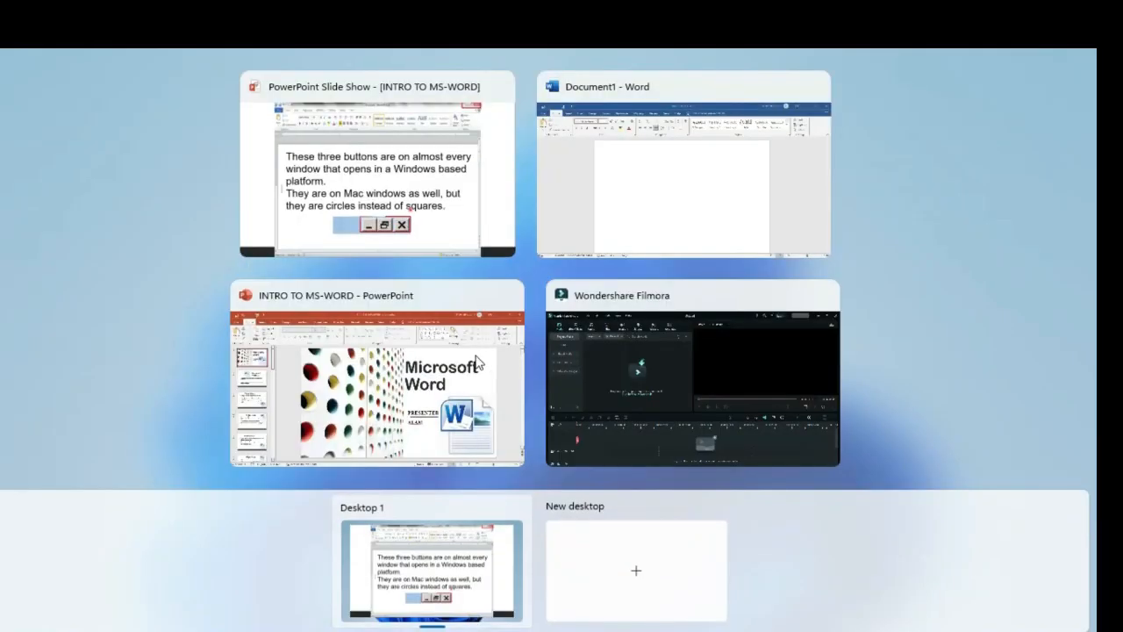
{"action": "left_click", "coordinate": [628, 240]}
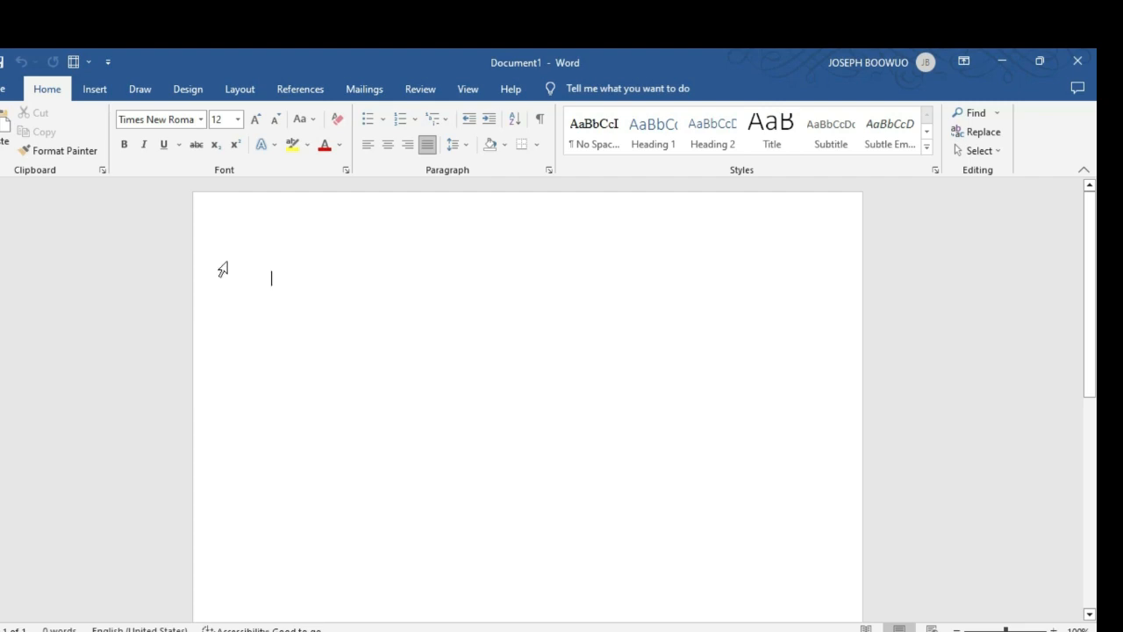
{"action": "left_click", "coordinate": [5, 89]}
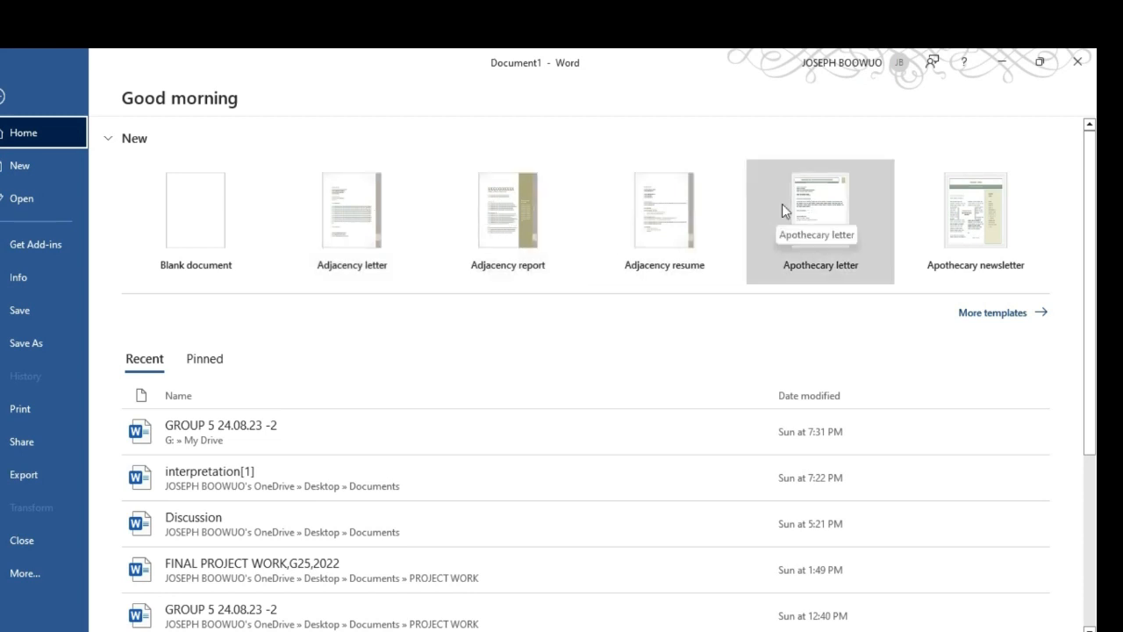
{"action": "left_click", "coordinate": [364, 219]}
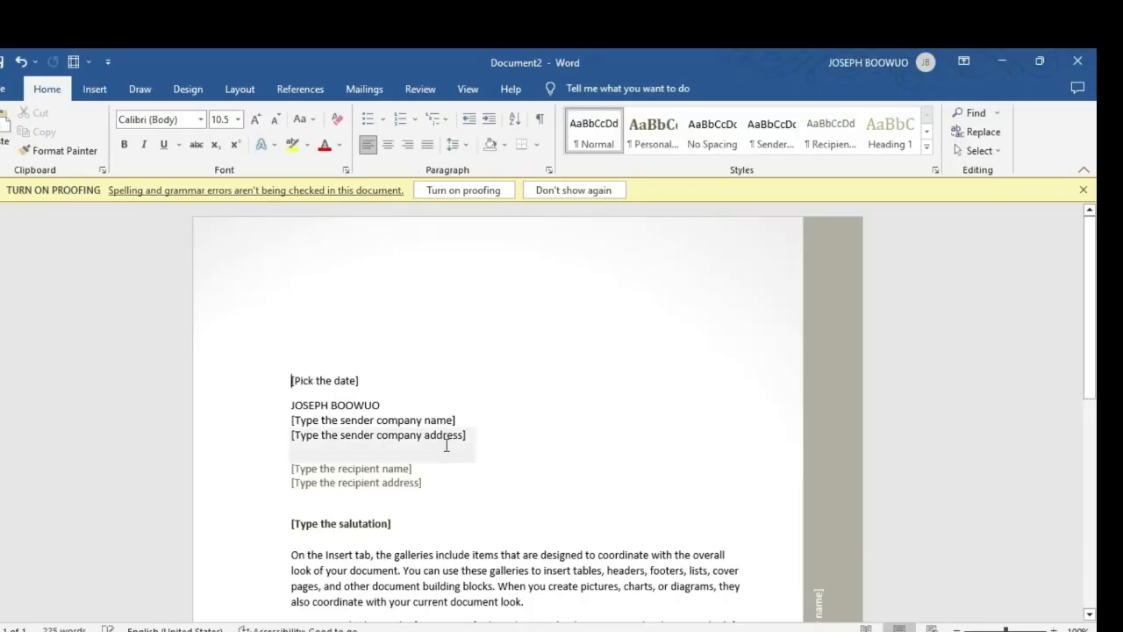
Step: Review the letter template down to its closing block and permanently dismiss the proofing notice
{"action": "scroll", "coordinate": [314, 325], "scroll_direction": "down", "scroll_amount": 3}
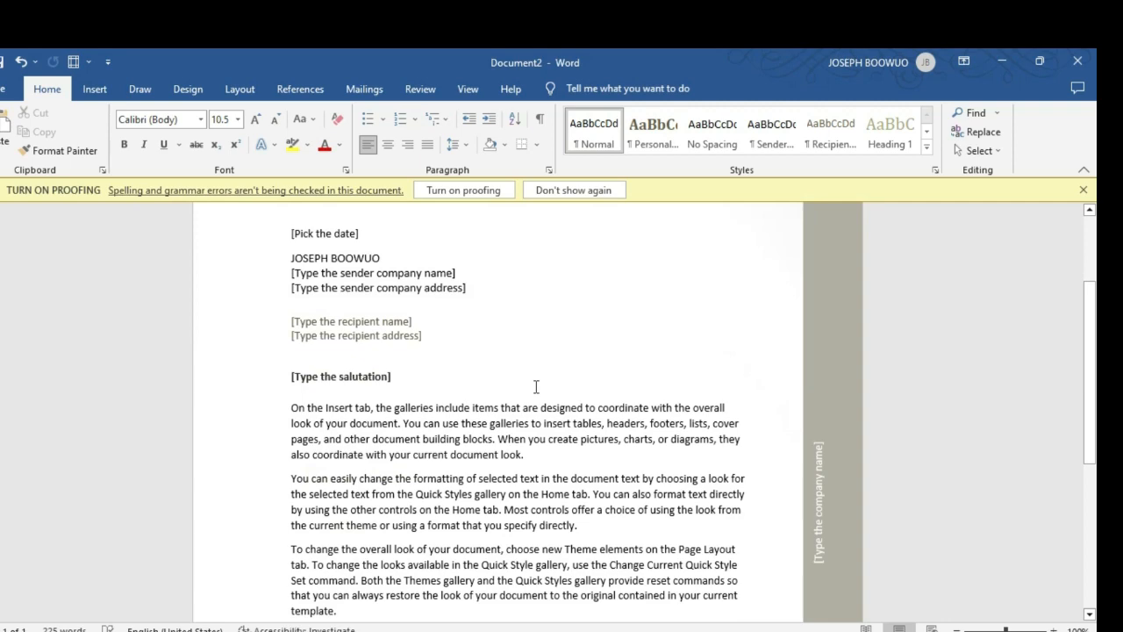
{"action": "scroll", "coordinate": [536, 386], "scroll_direction": "down", "scroll_amount": 3}
{"action": "scroll", "coordinate": [536, 386], "scroll_direction": "down", "scroll_amount": 2}
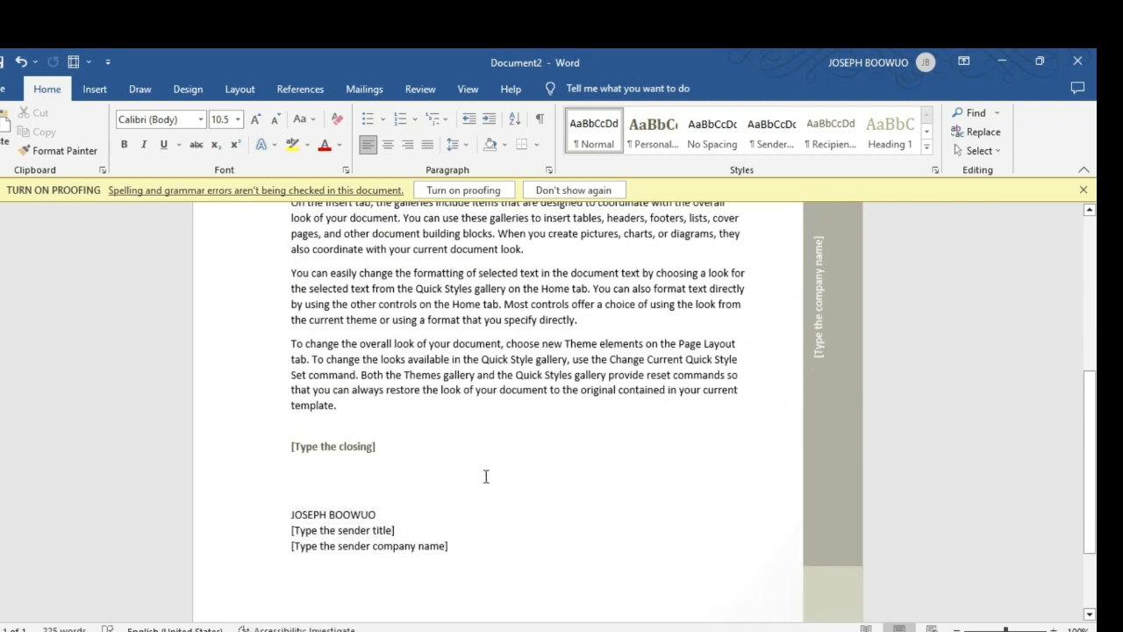
{"action": "scroll", "coordinate": [486, 476], "scroll_direction": "up", "scroll_amount": 5}
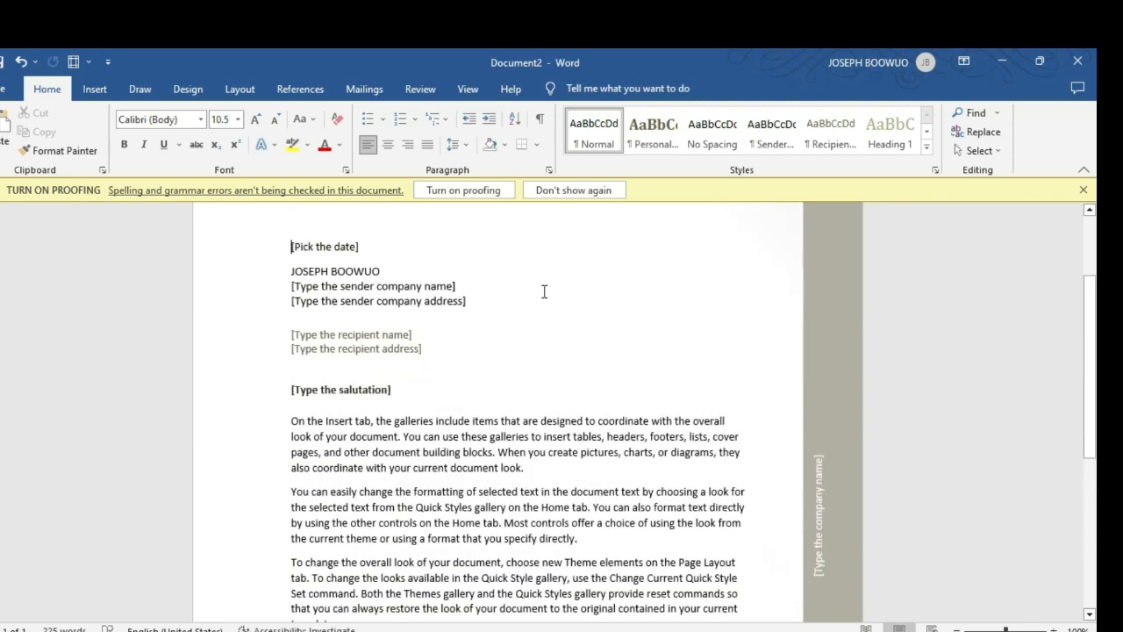
{"action": "left_click", "coordinate": [546, 195]}
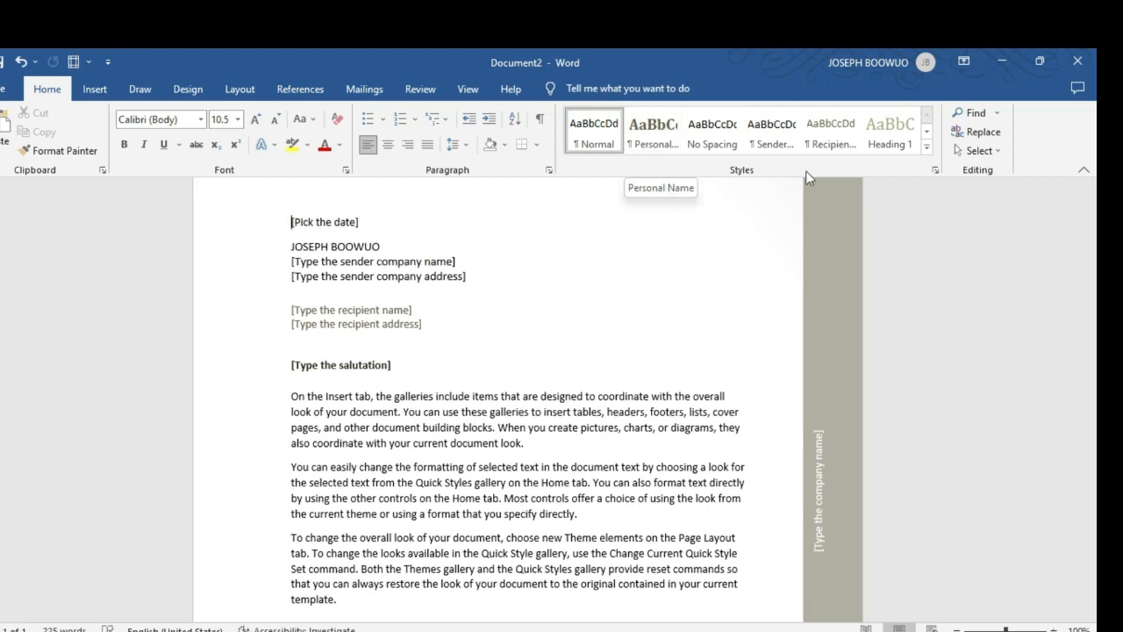
Step: Minimize the Word window and reopen it, and toggle it between its restored size and full screen
{"action": "left_click", "coordinate": [995, 68]}
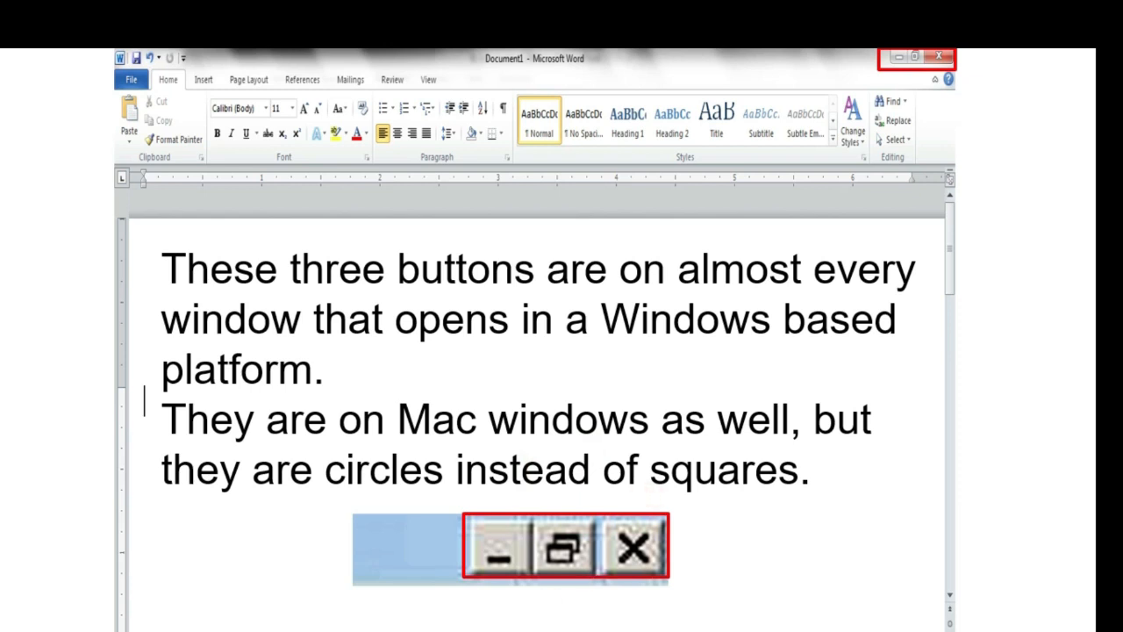
{"action": "key", "text": "super+Tab"}
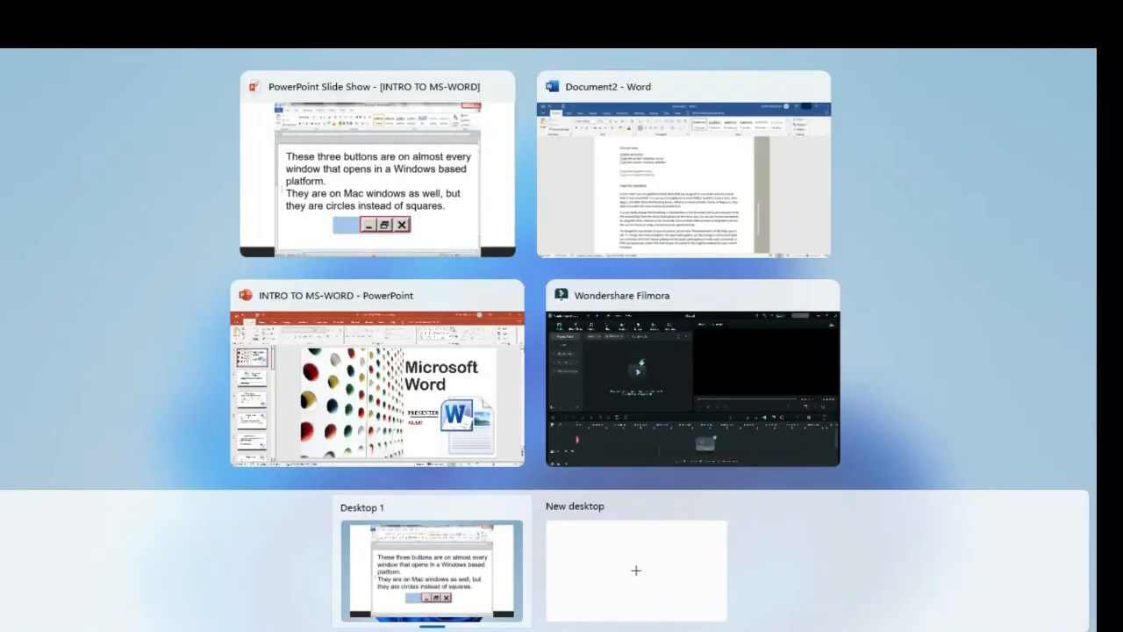
{"action": "mouse_move", "coordinate": [808, 631]}
{"action": "left_click_drag", "start_coordinate": [815, 608], "coordinate": [816, 590]}
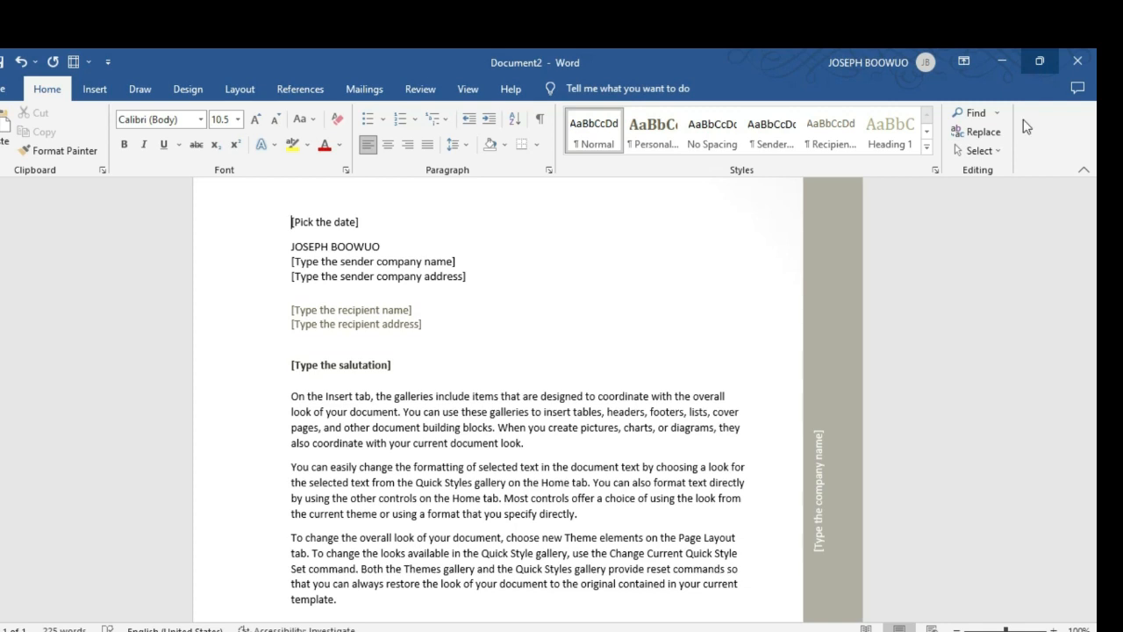
{"action": "left_click", "coordinate": [1039, 61]}
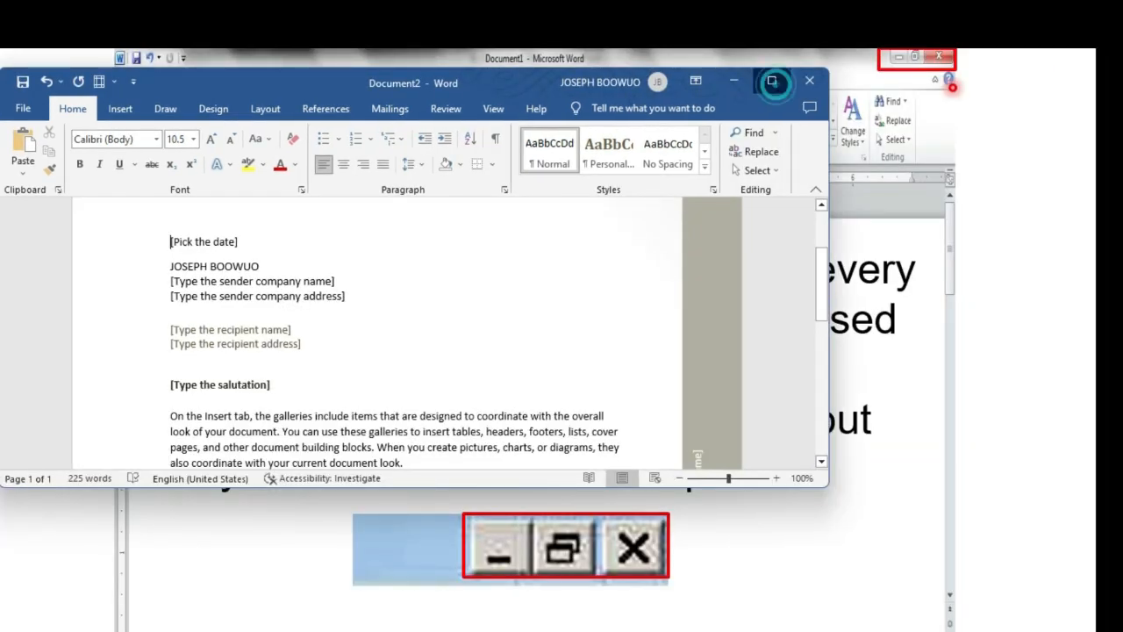
{"action": "left_click", "coordinate": [772, 80]}
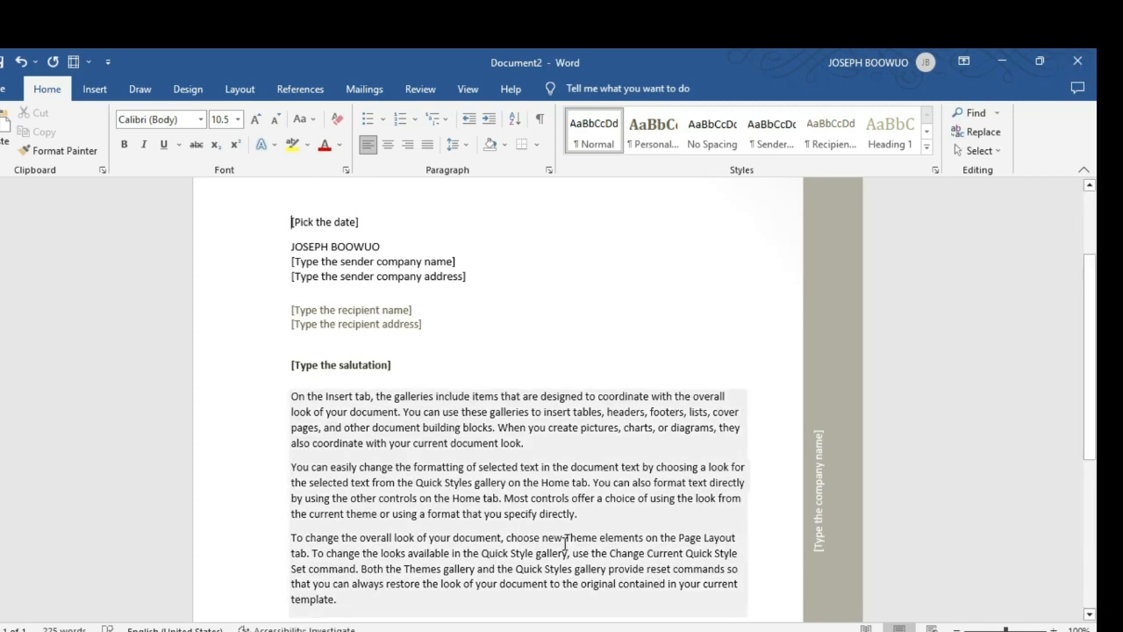
Step: Return to the PowerPoint slide show and advance through the minimize and maximize / restore slides to the quick access toolbar slide
{"action": "key", "text": "super+Tab"}
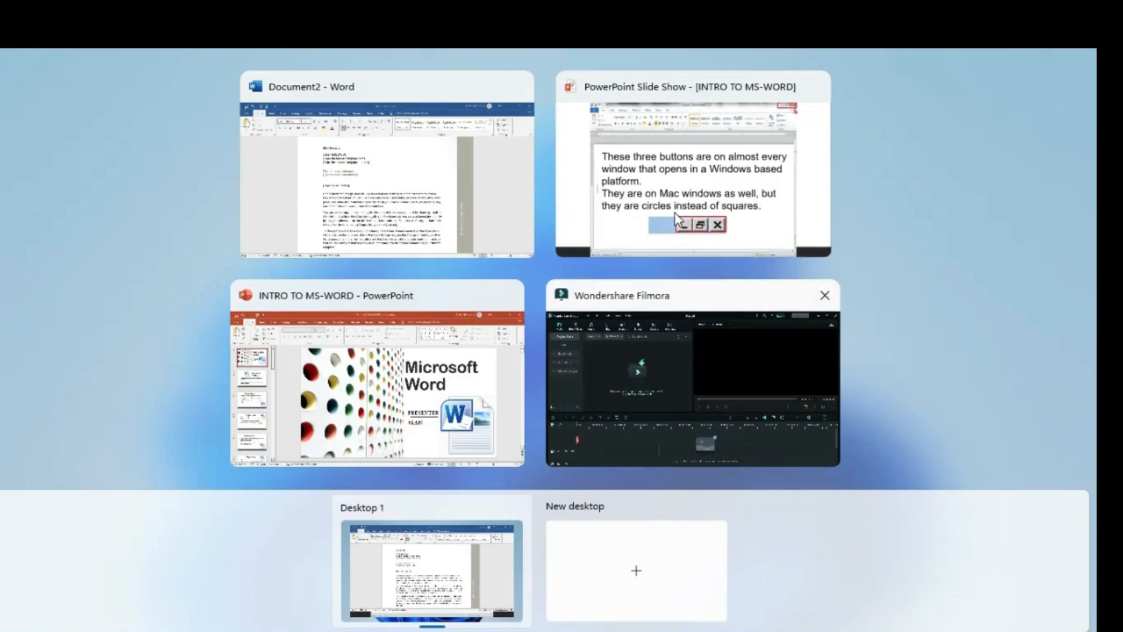
{"action": "left_click", "coordinate": [676, 220]}
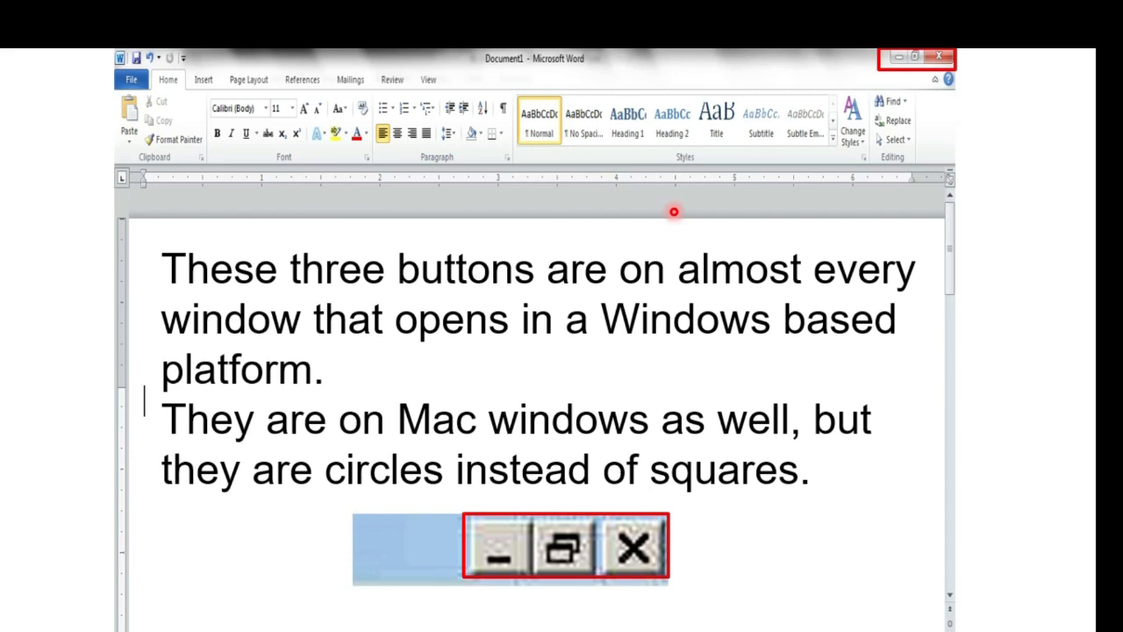
{"action": "left_click", "coordinate": [674, 211]}
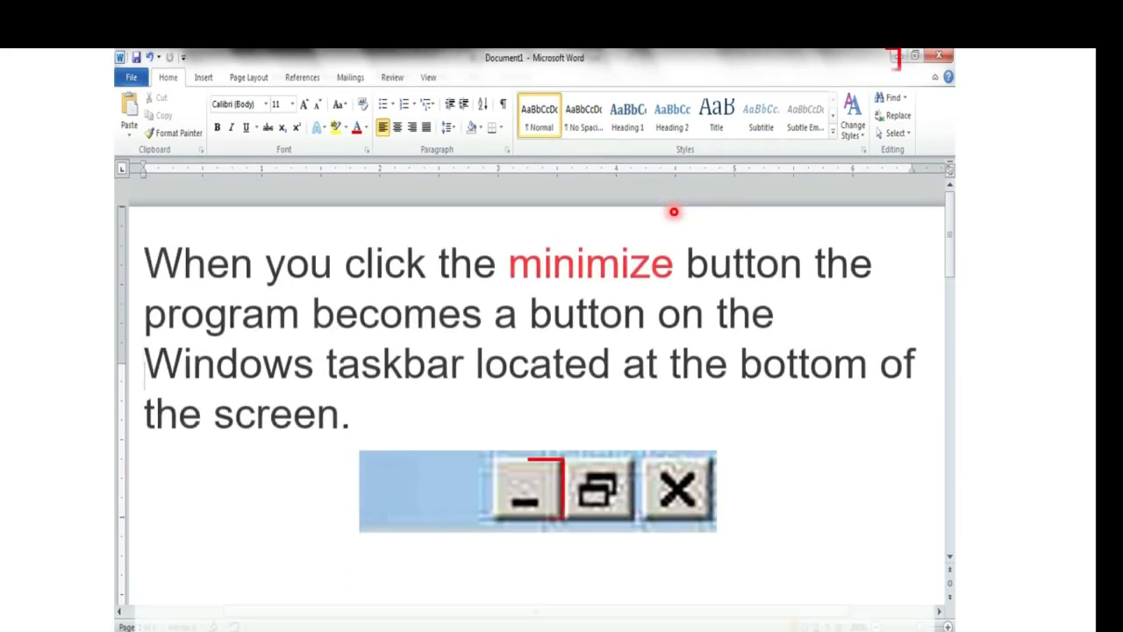
{"action": "left_click", "coordinate": [673, 212]}
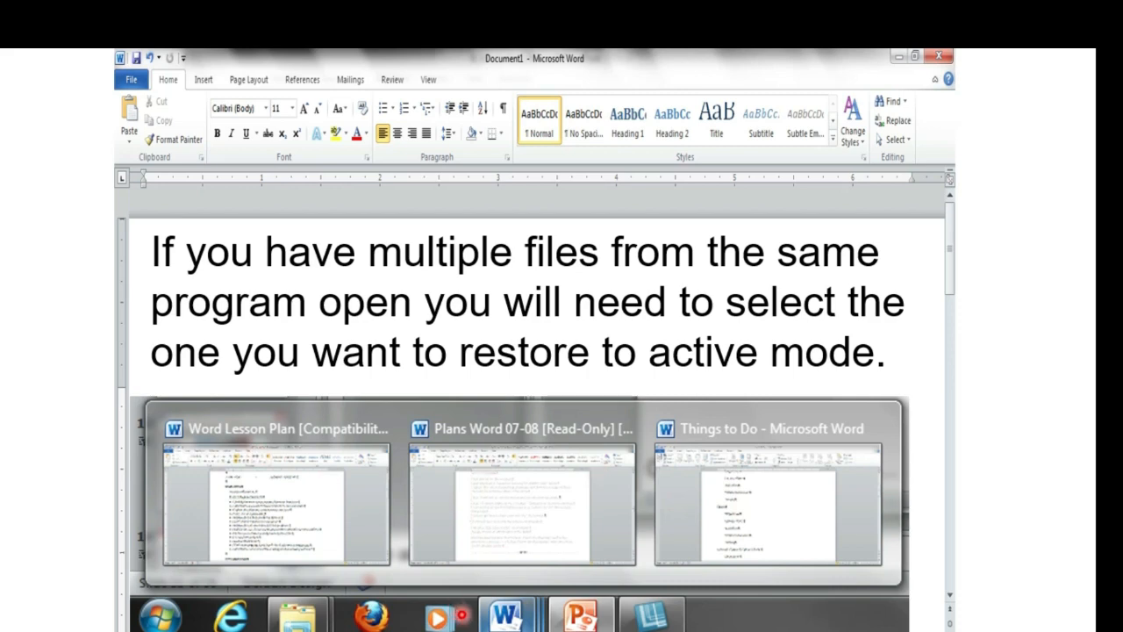
{"action": "left_click", "coordinate": [586, 499]}
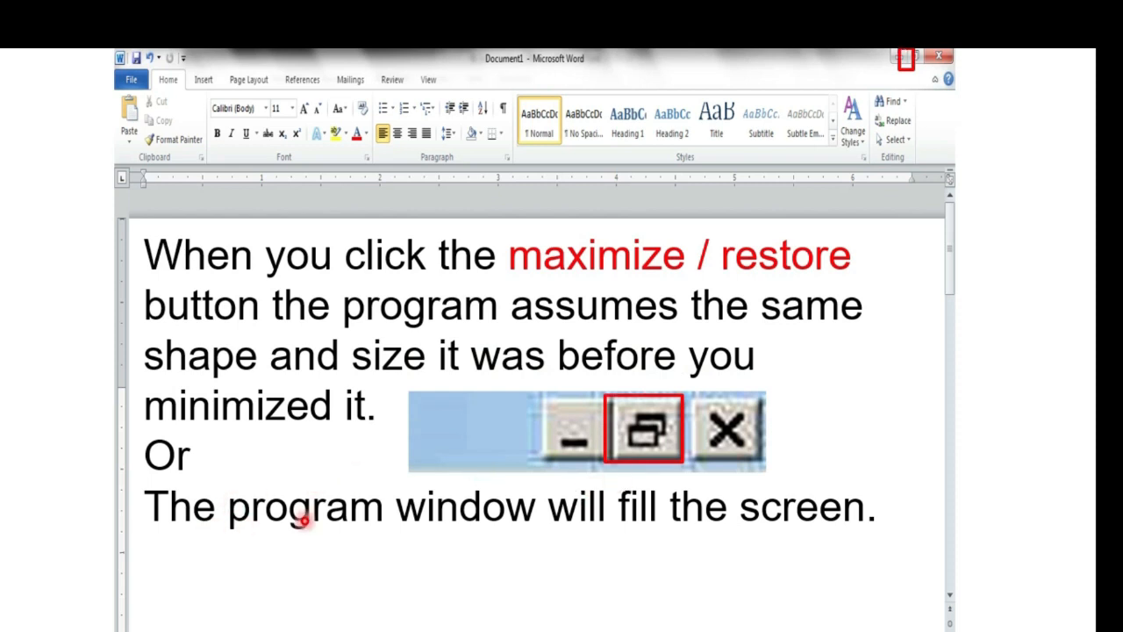
{"action": "left_click", "coordinate": [595, 520]}
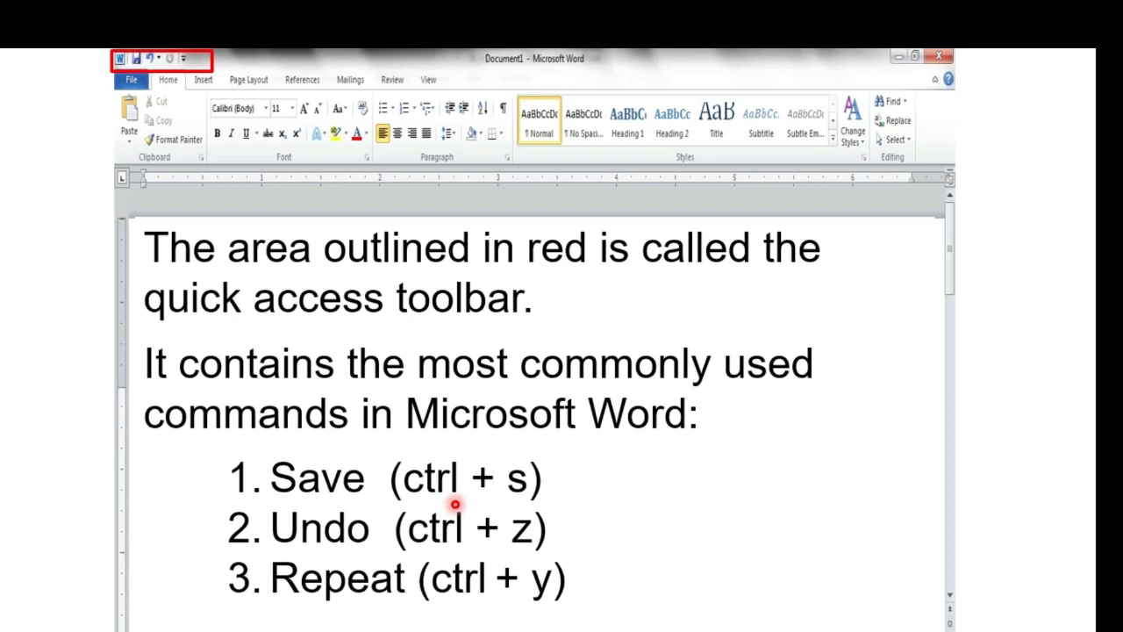
Step: Switch to the Word letter and make its three body paragraphs bold with the standard Red font color
{"action": "key", "text": "super+Tab"}
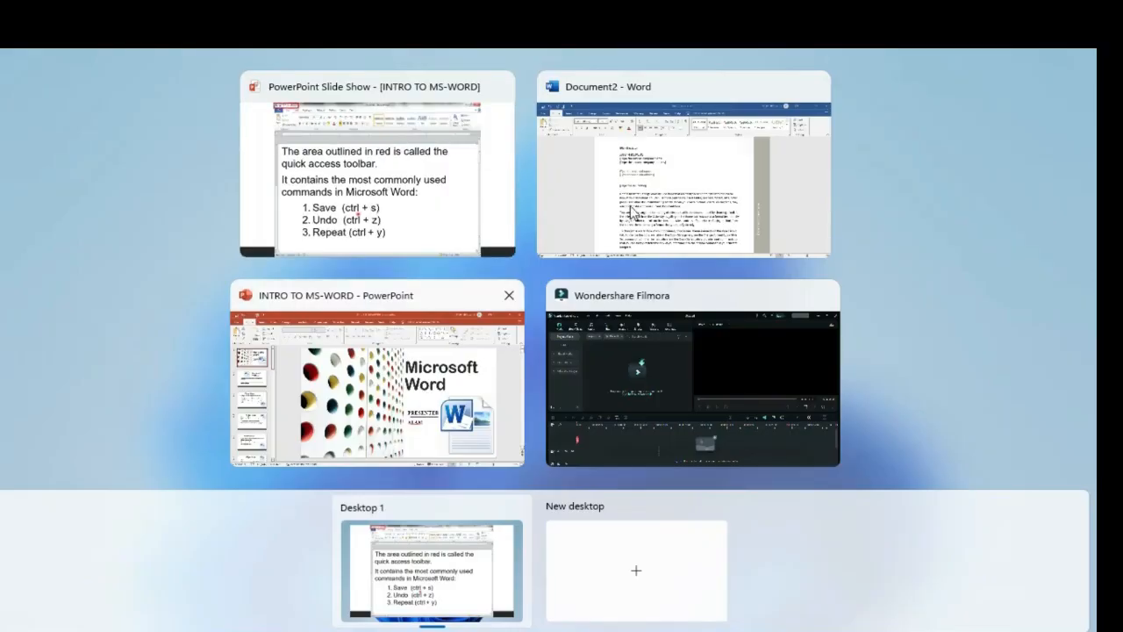
{"action": "left_click", "coordinate": [635, 211]}
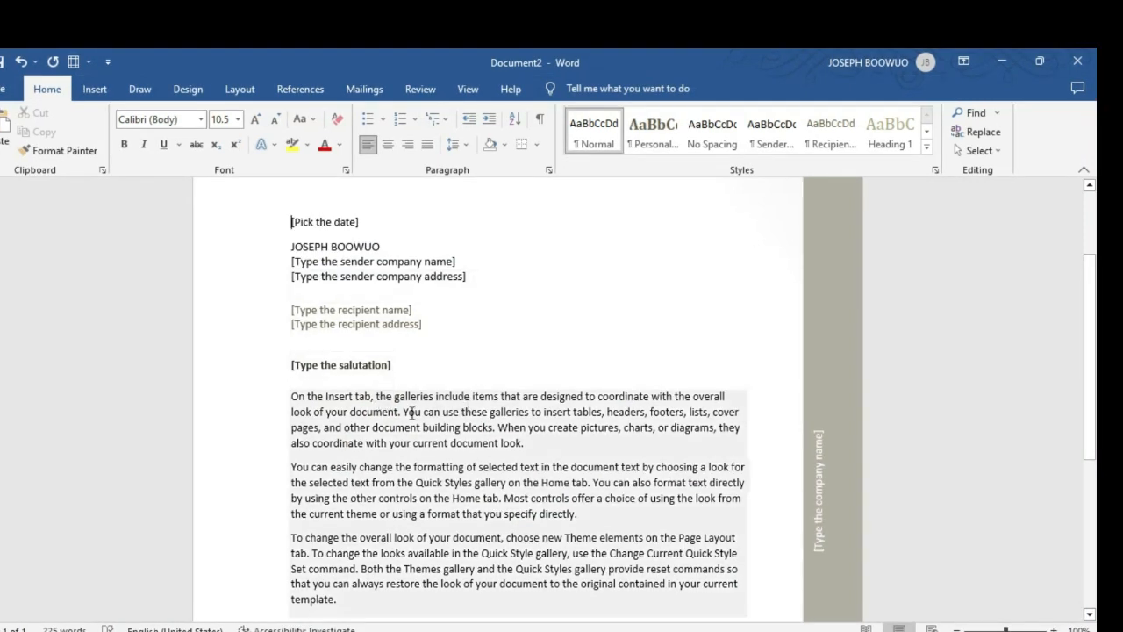
{"action": "left_click", "coordinate": [526, 446]}
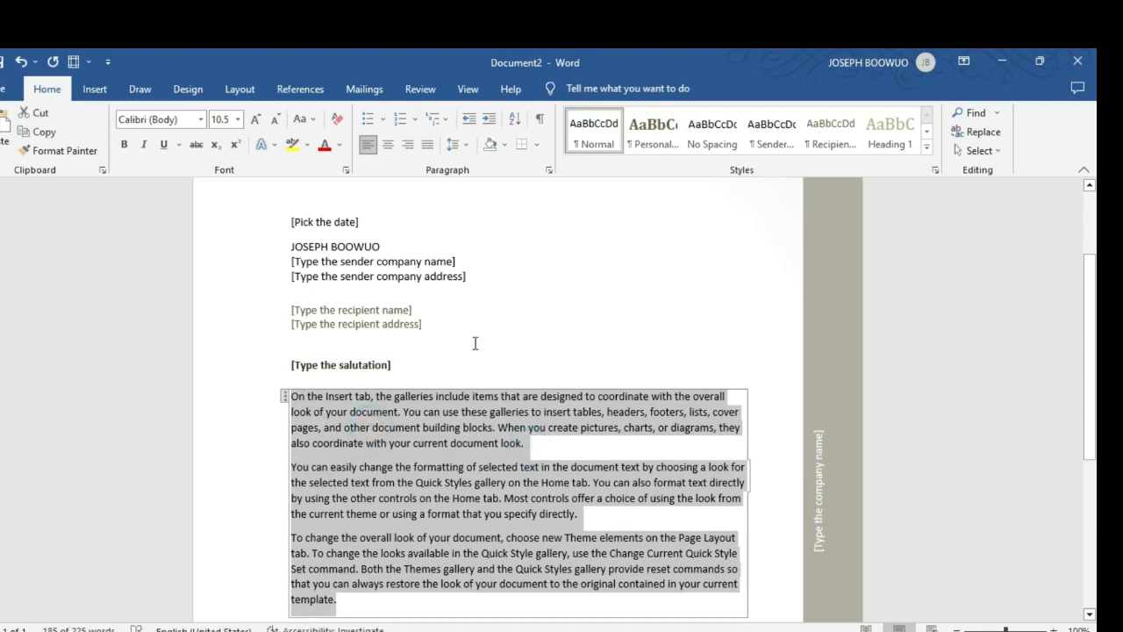
{"action": "scroll", "coordinate": [474, 343], "scroll_direction": "down", "scroll_amount": 4}
{"action": "scroll", "coordinate": [469, 274], "scroll_direction": "up", "scroll_amount": 2}
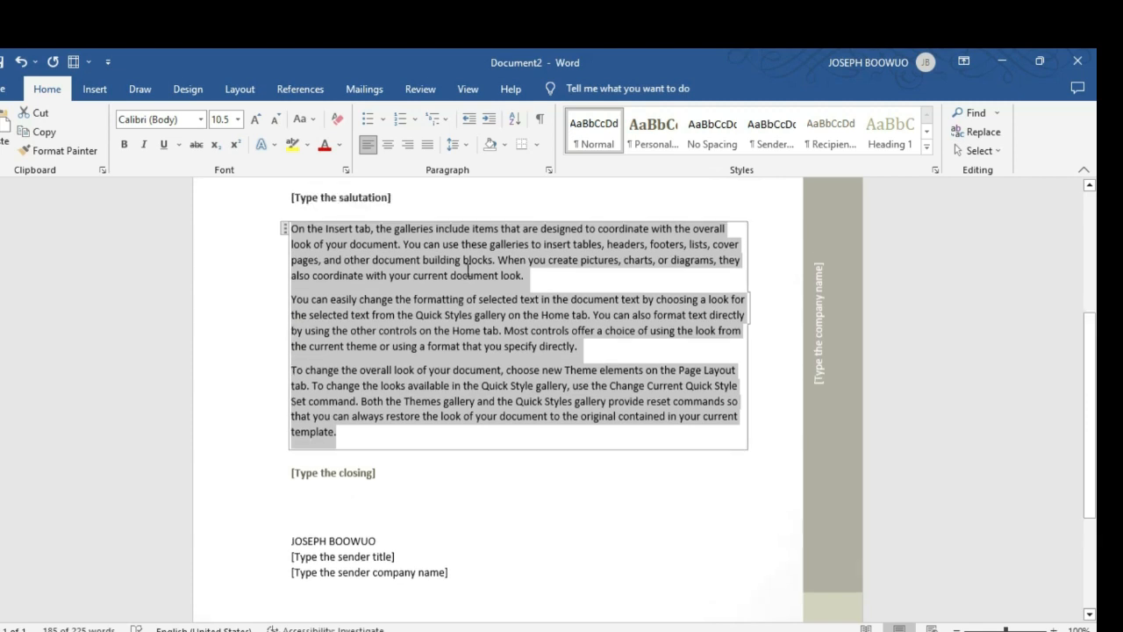
{"action": "left_click", "coordinate": [125, 145]}
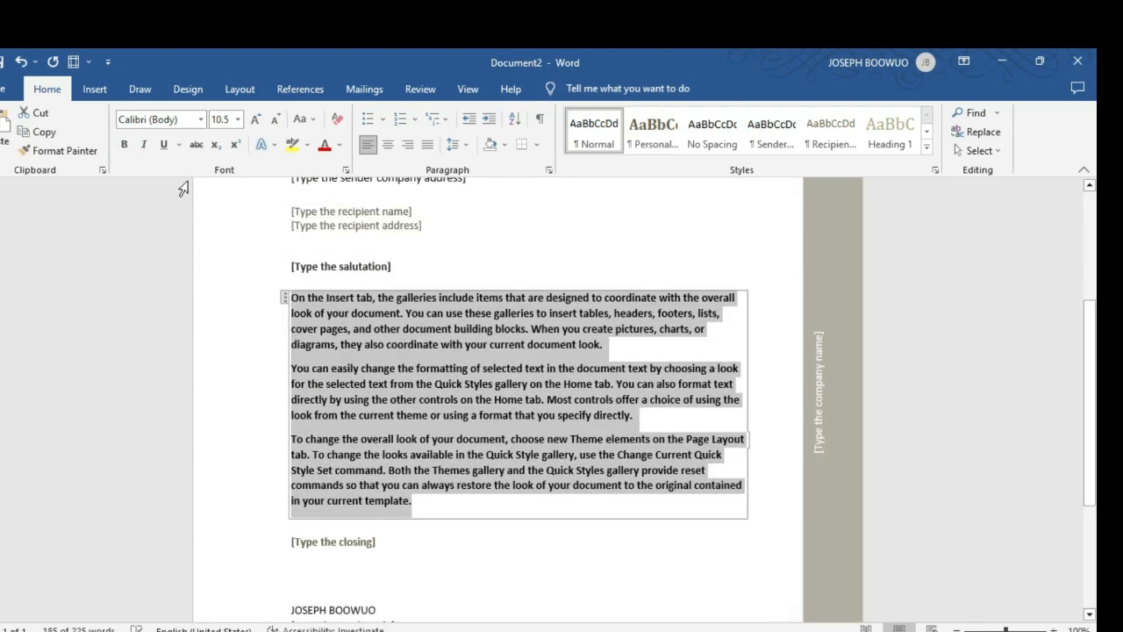
{"action": "left_click", "coordinate": [340, 147]}
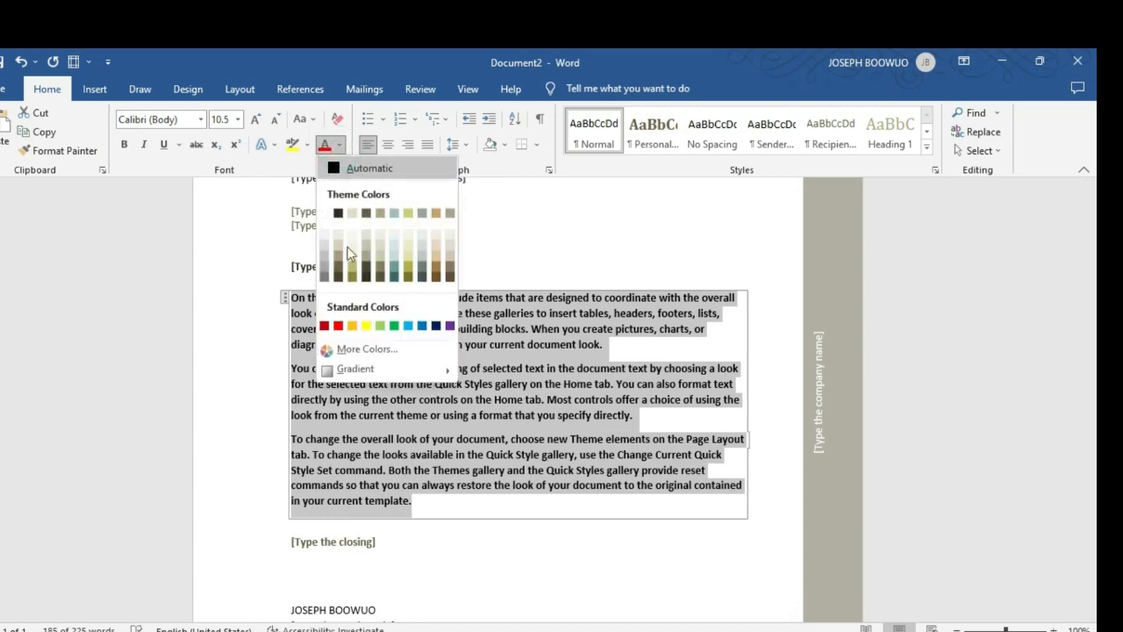
{"action": "left_click", "coordinate": [340, 326]}
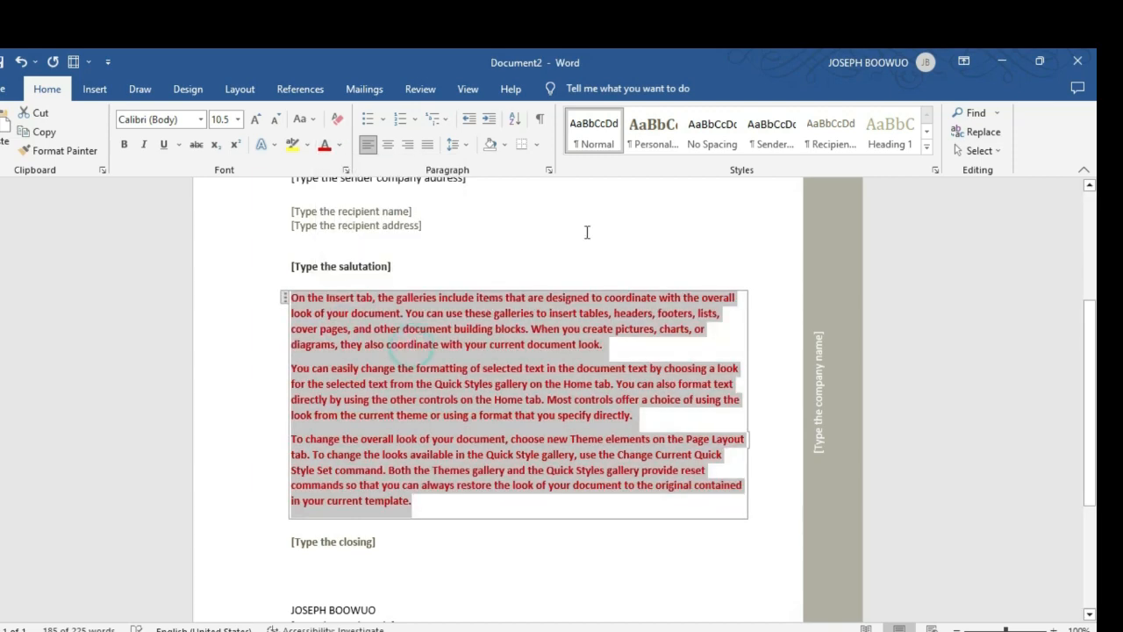
{"action": "left_click", "coordinate": [589, 228]}
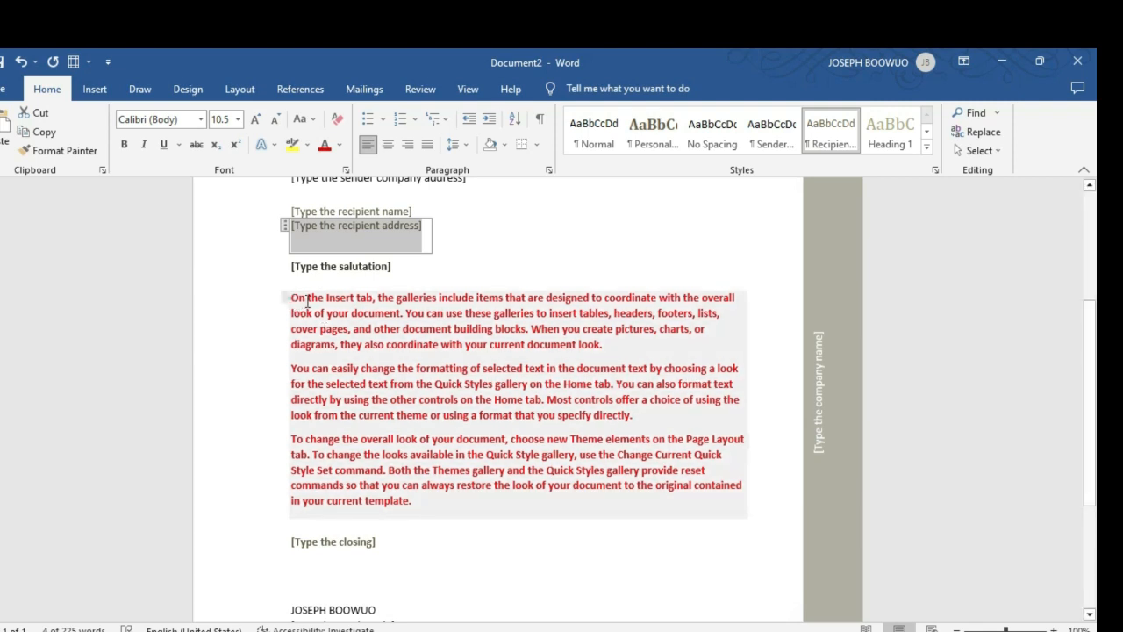
Step: Demonstrate selecting the body text block, the closing placeholder and the entire document, and clear the full selection
{"action": "left_click", "coordinate": [292, 298]}
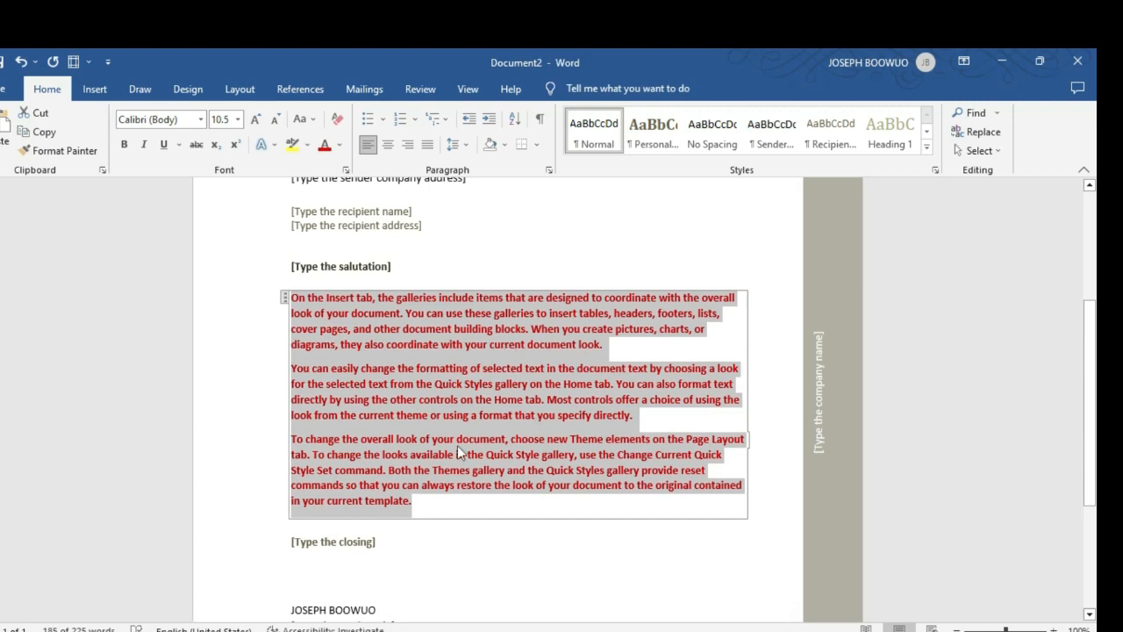
{"action": "left_click", "coordinate": [251, 431]}
{"action": "left_click", "coordinate": [444, 549]}
{"action": "left_click", "coordinate": [501, 542]}
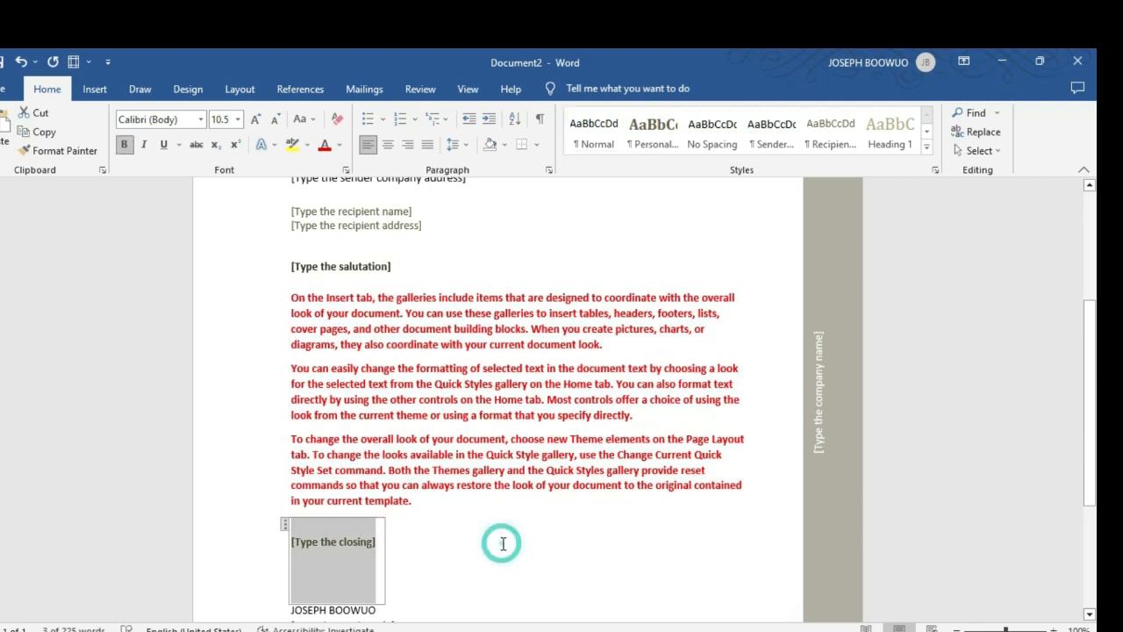
{"action": "key", "text": "ctrl+a"}
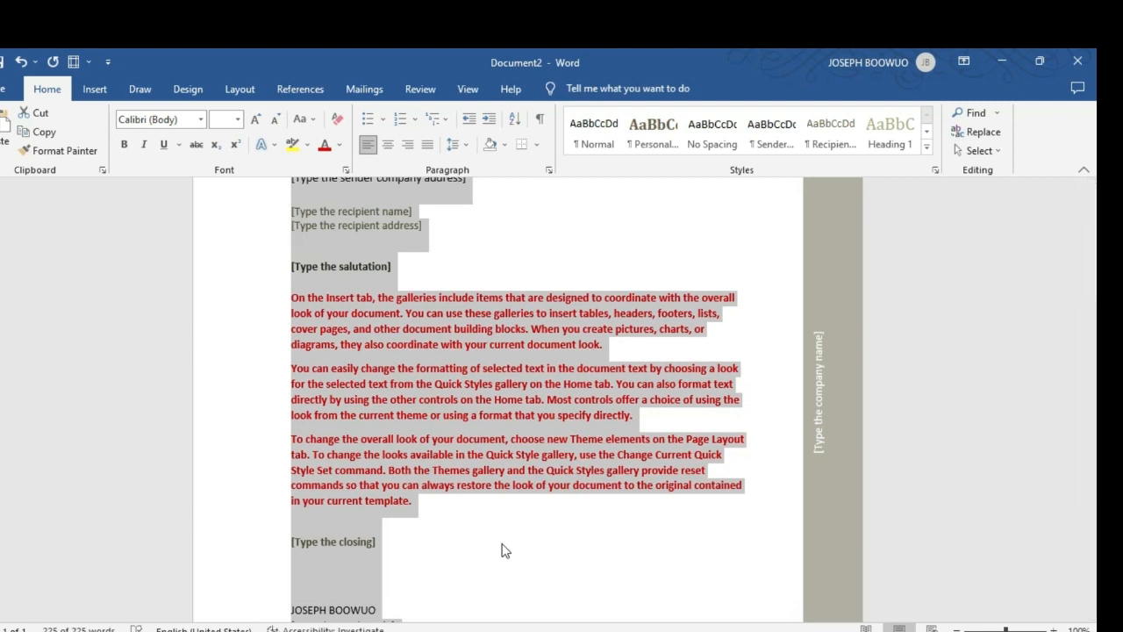
{"action": "left_click", "coordinate": [504, 548]}
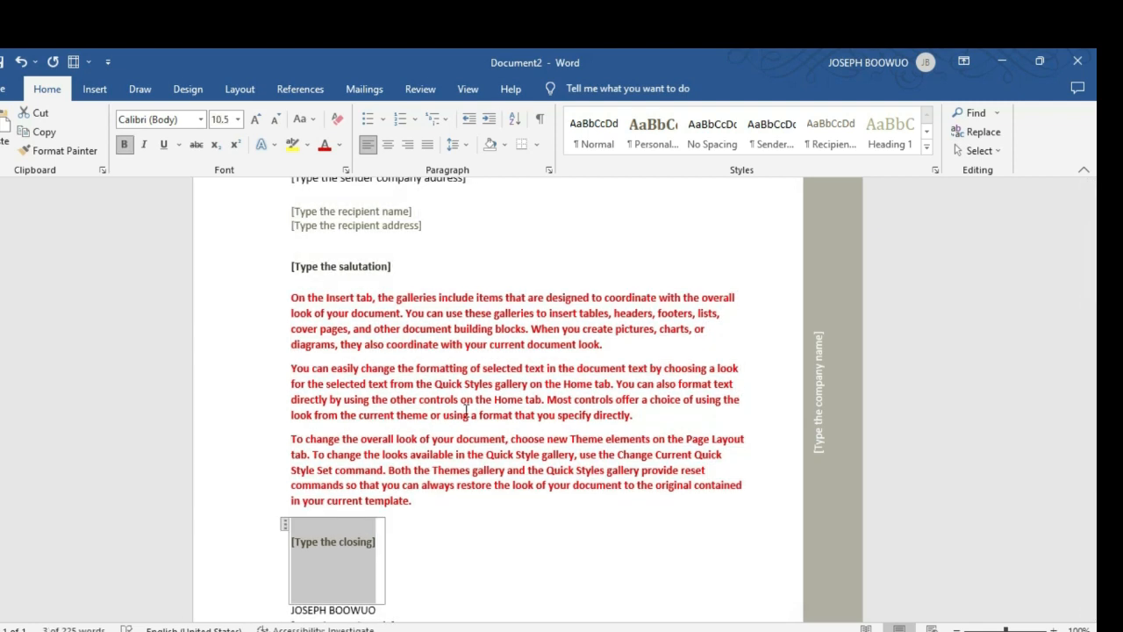
Step: Select the date placeholder, recipient name and address, body paragraphs and sender company name together as one non-adjacent selection
{"action": "scroll", "coordinate": [456, 391], "scroll_direction": "up", "scroll_amount": 3}
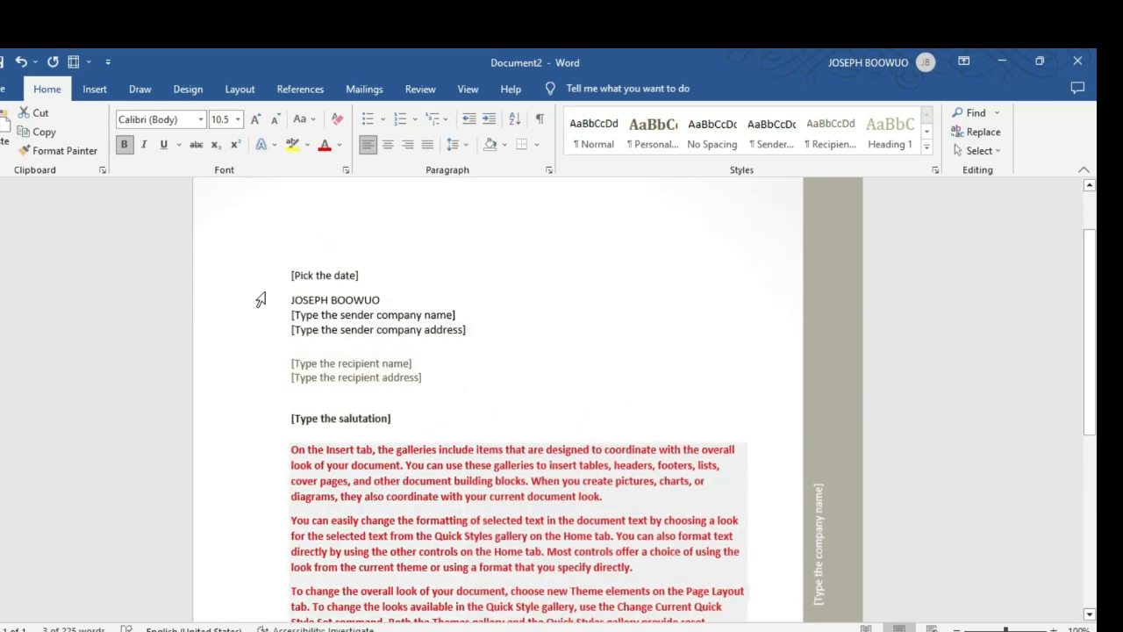
{"action": "left_click", "coordinate": [342, 269]}
{"action": "left_click", "coordinate": [287, 274]}
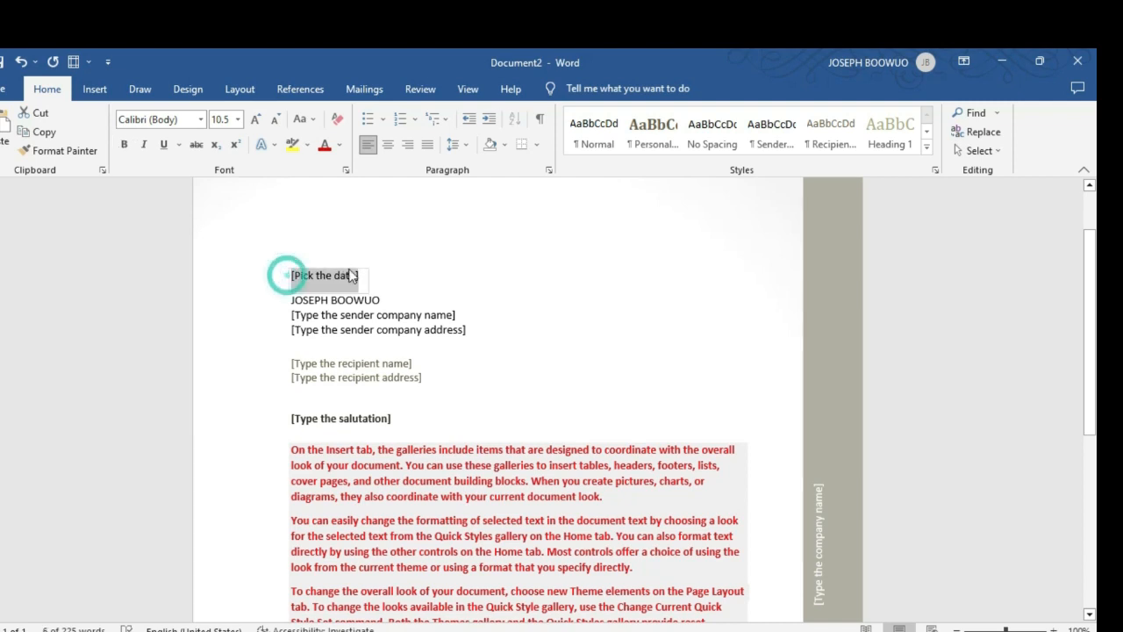
{"action": "left_click", "coordinate": [283, 363]}
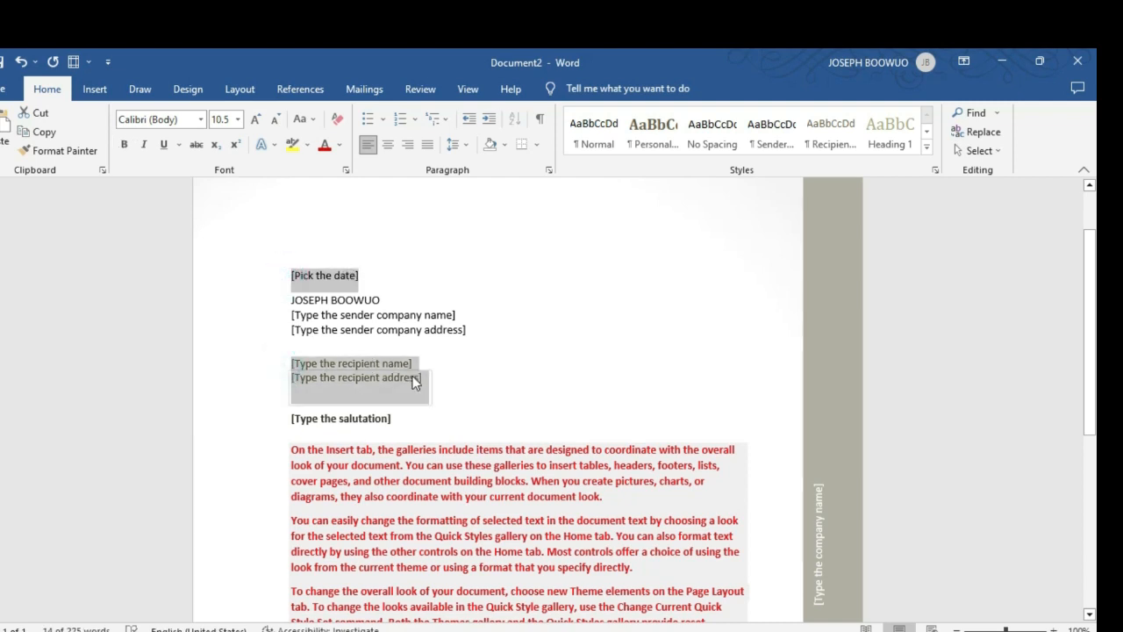
{"action": "left_click", "coordinate": [288, 450]}
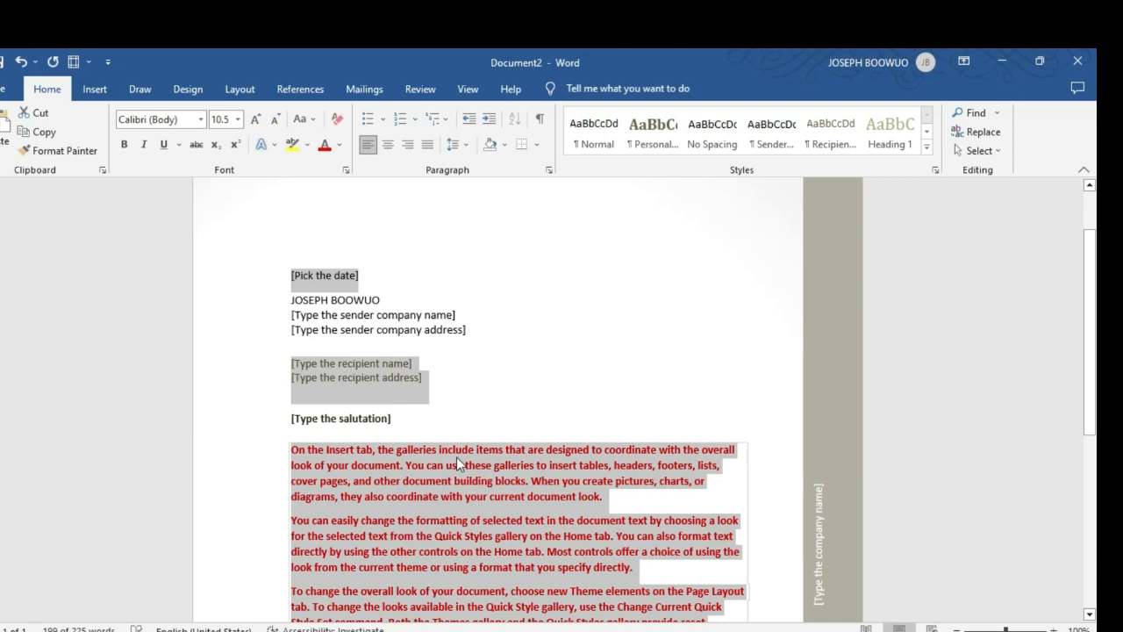
{"action": "left_click", "coordinate": [285, 313]}
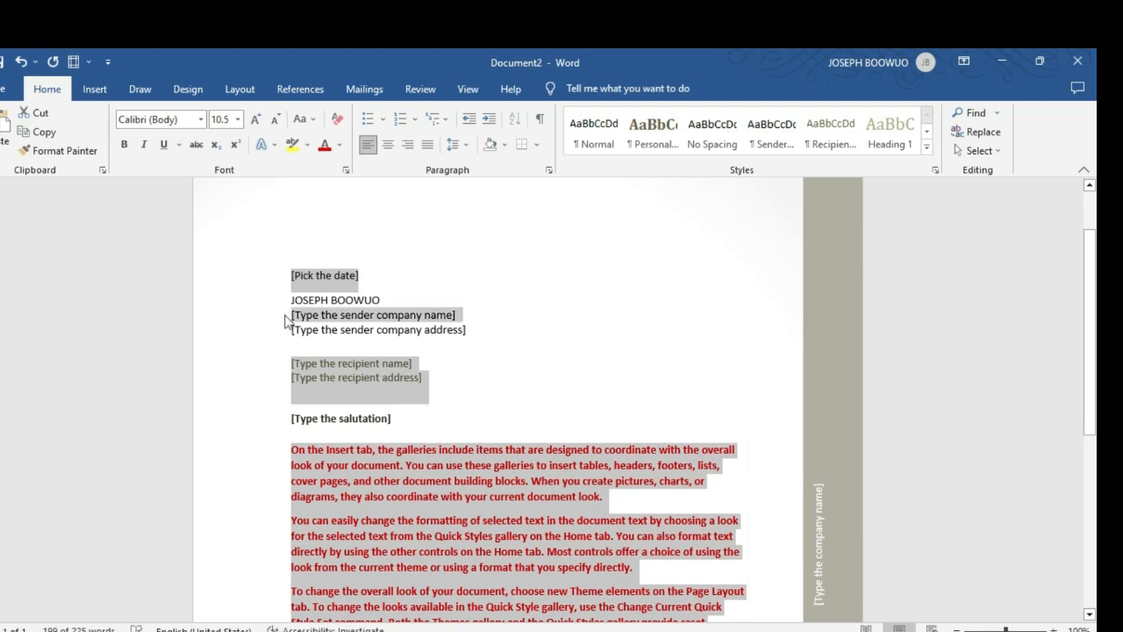
Step: Make the sender company address placeholder bold, italic and underlined
{"action": "left_click", "coordinate": [579, 331]}
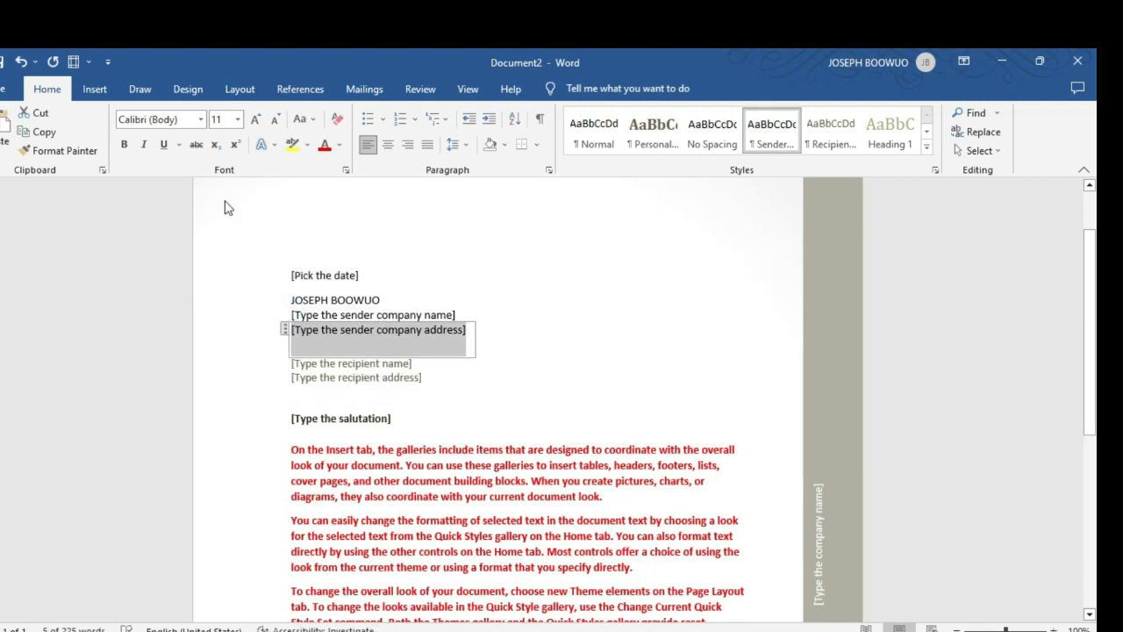
{"action": "left_click", "coordinate": [125, 151]}
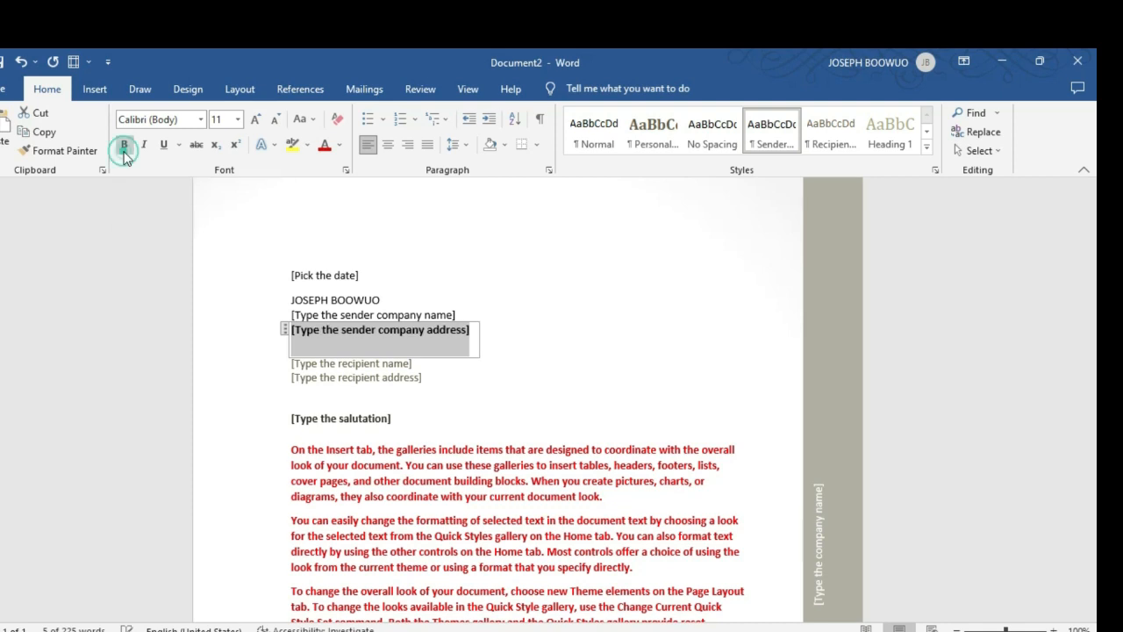
{"action": "left_click", "coordinate": [146, 150]}
{"action": "left_click", "coordinate": [160, 151]}
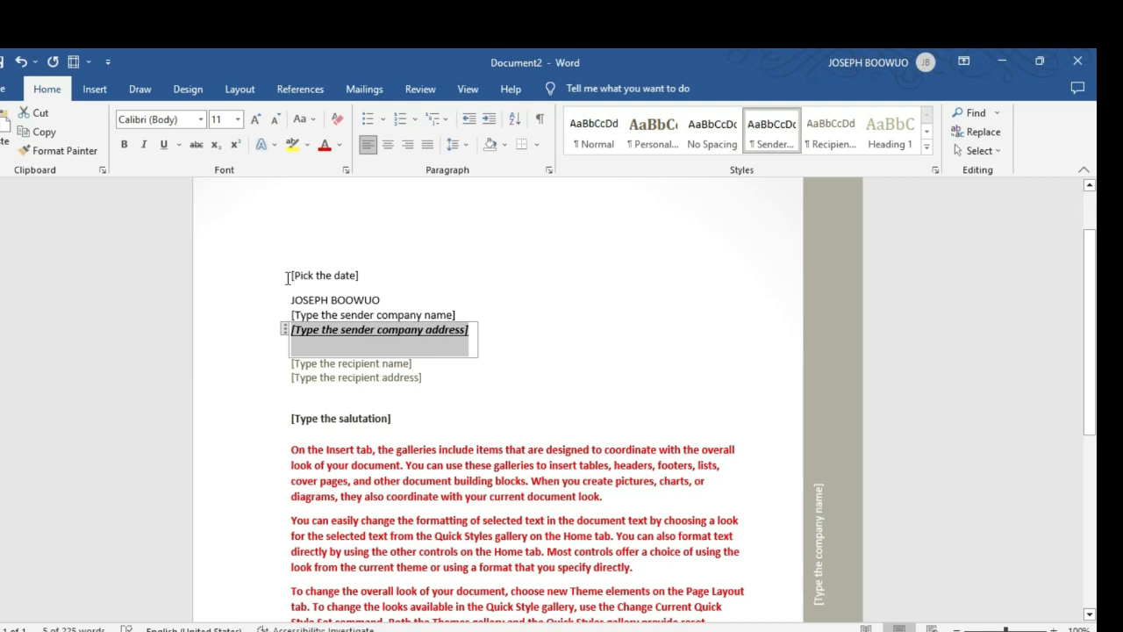
Step: Undo the sender company address's underline, italic and bold, and the body paragraphs' red color and bold
{"action": "left_click", "coordinate": [21, 62]}
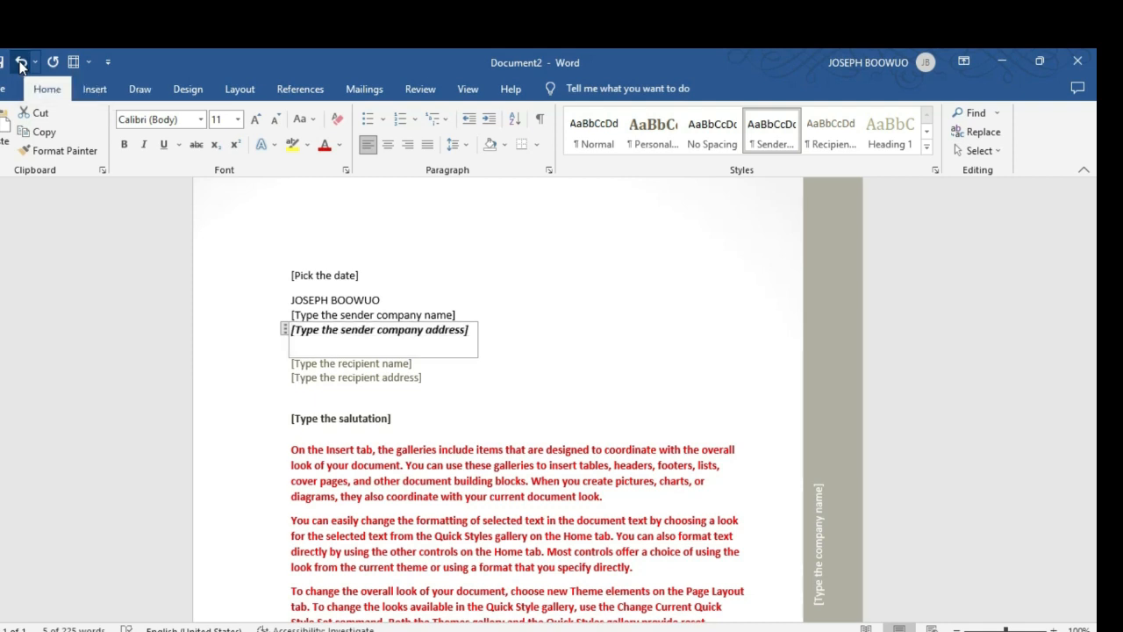
{"action": "left_click", "coordinate": [21, 62]}
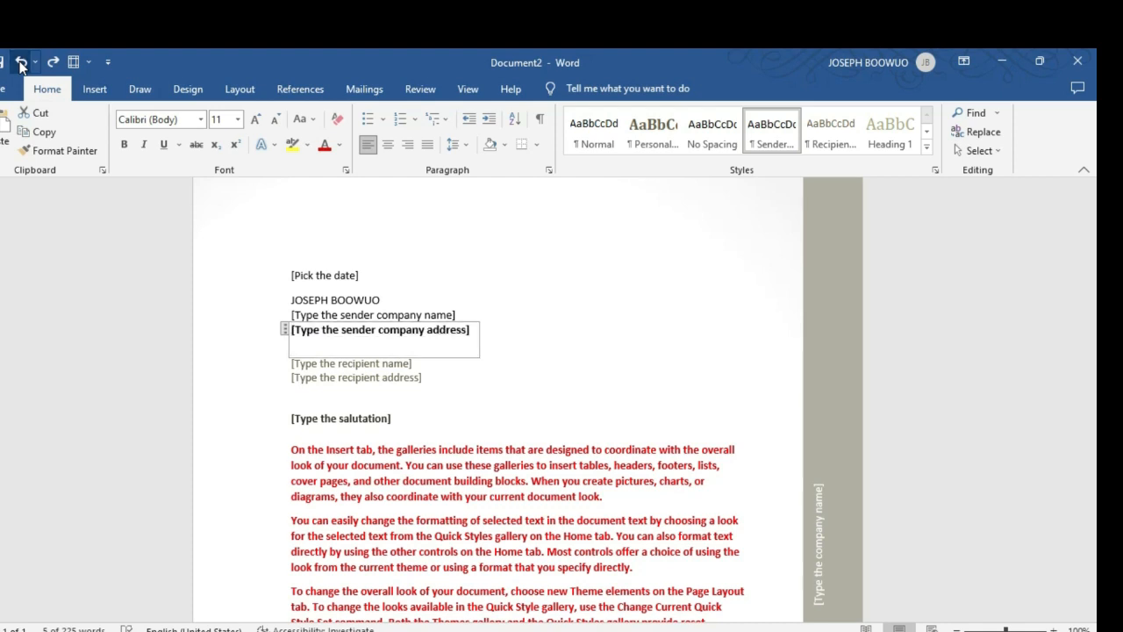
{"action": "left_click", "coordinate": [21, 63]}
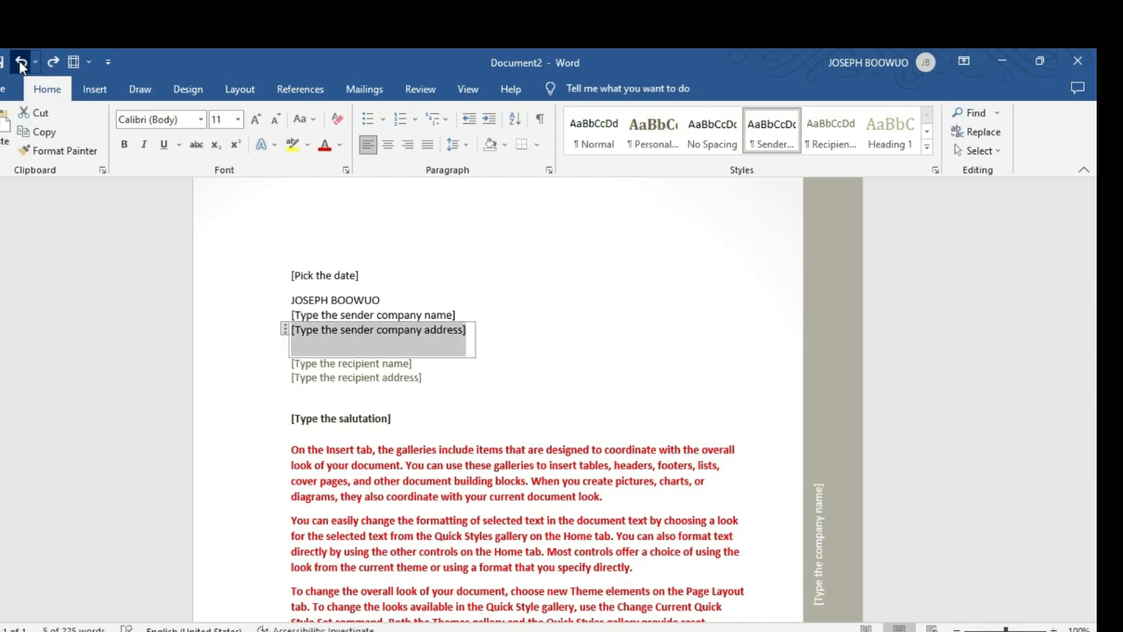
{"action": "left_click", "coordinate": [21, 62]}
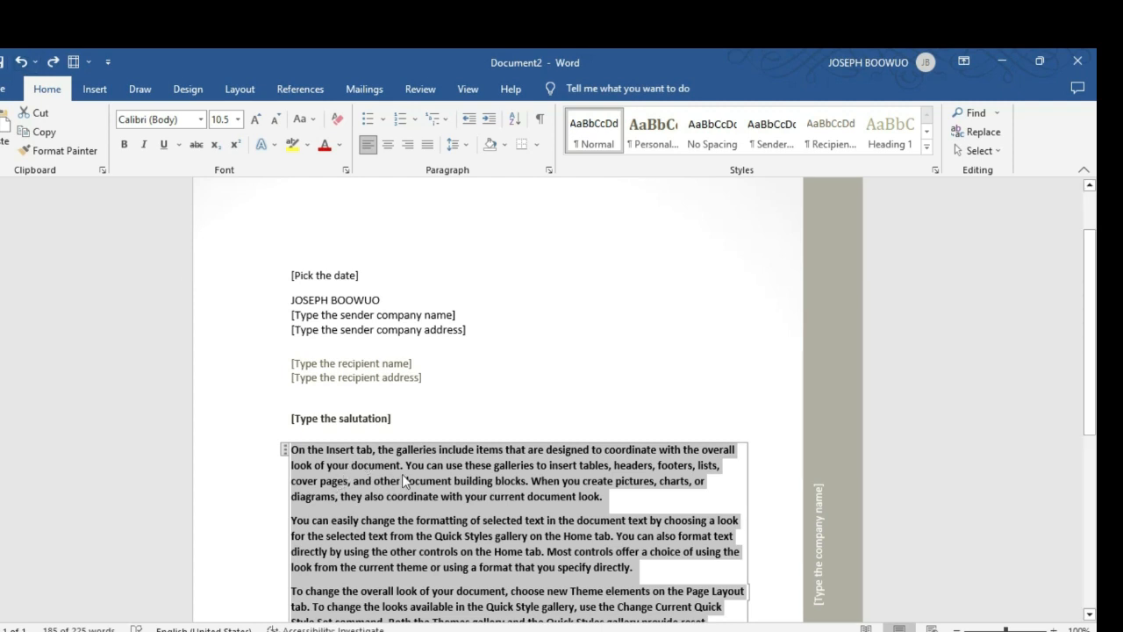
{"action": "left_click", "coordinate": [538, 412]}
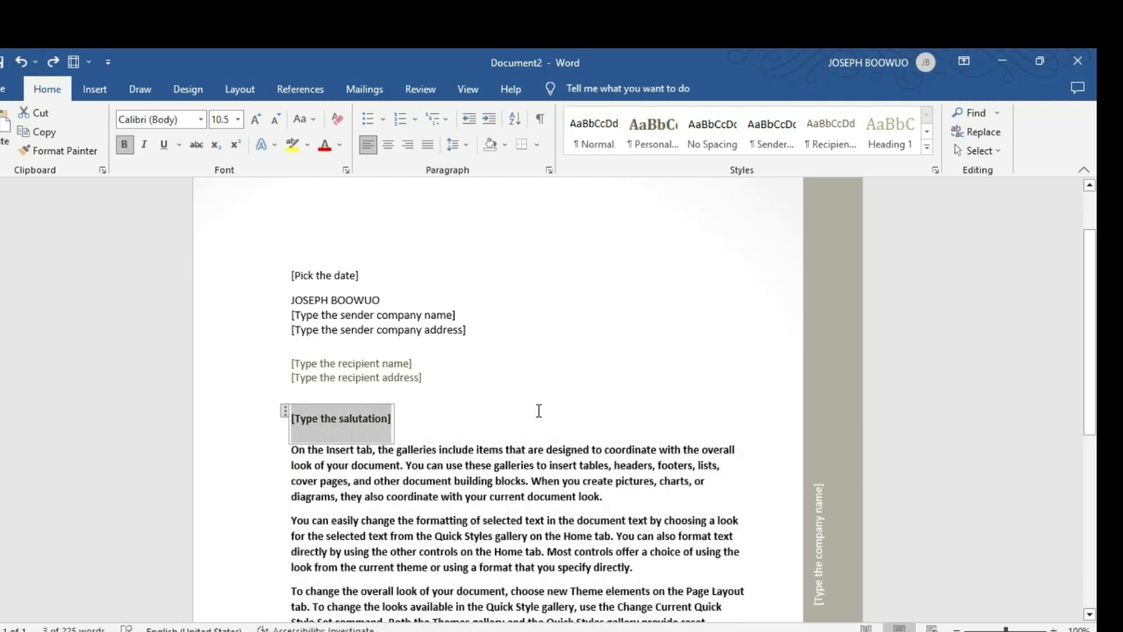
{"action": "key", "text": "ctrl+z"}
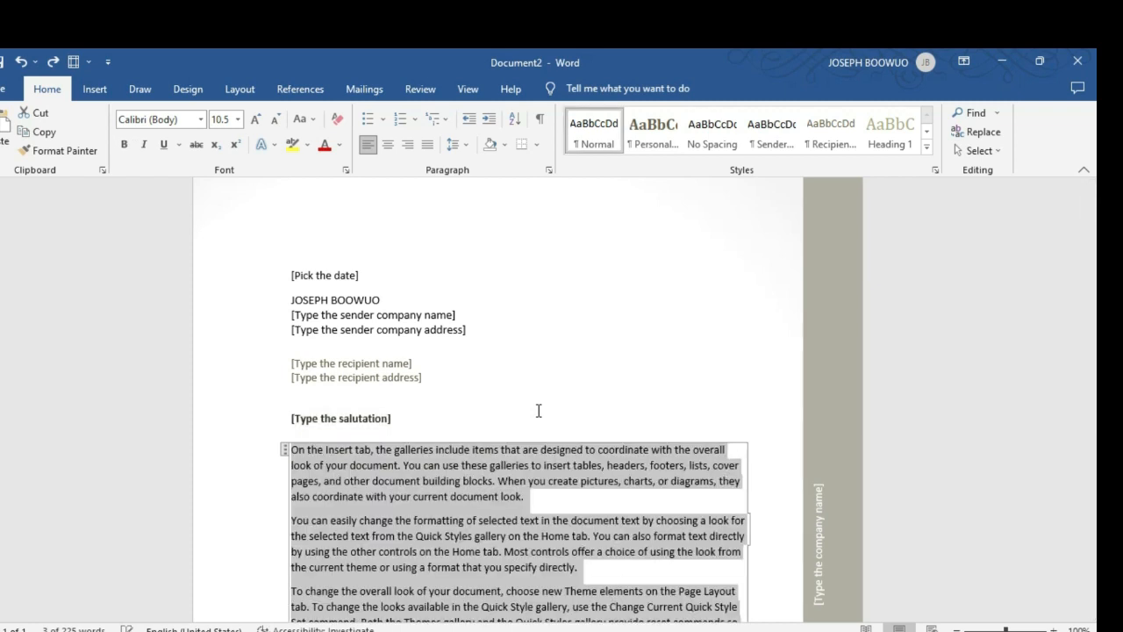
{"action": "left_click", "coordinate": [538, 410]}
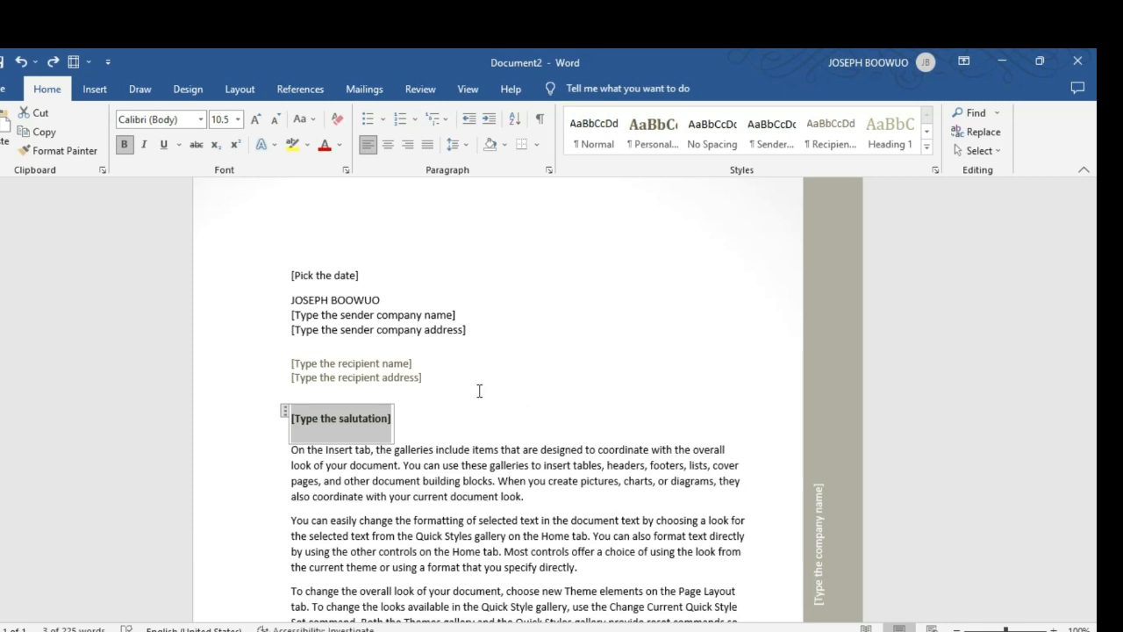
Step: Redo the body paragraphs' bold and red color, and the bold on the sender company address
{"action": "left_click", "coordinate": [51, 61]}
{"action": "left_click", "coordinate": [52, 62]}
{"action": "left_click", "coordinate": [51, 61]}
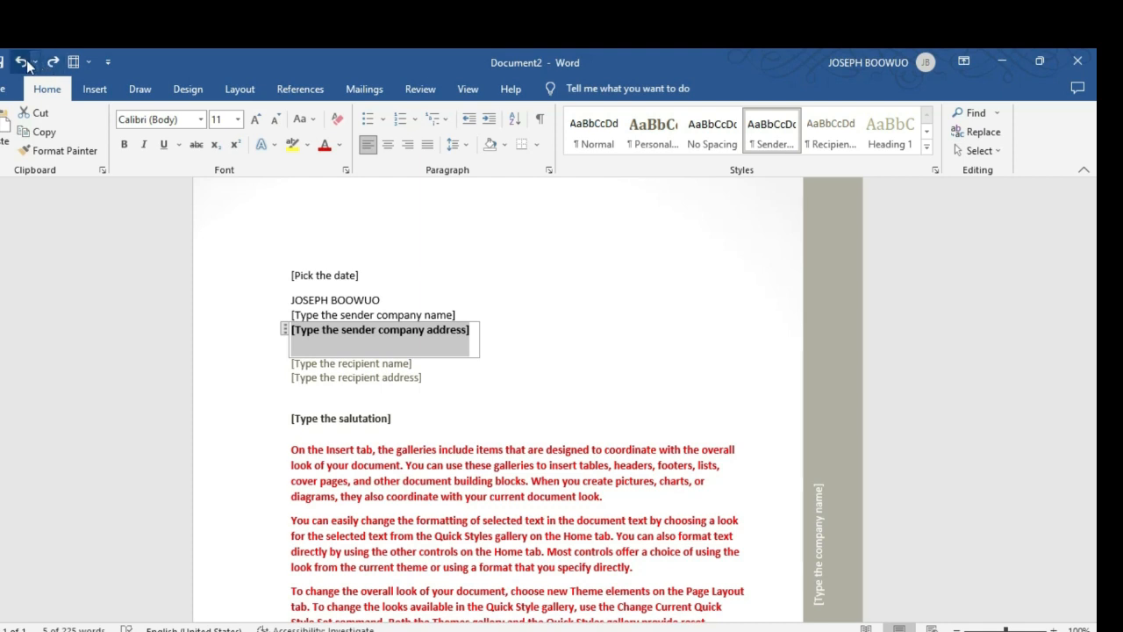
Step: Undo the address's bold and the body paragraphs' red color, and redo both changes
{"action": "left_click", "coordinate": [23, 61]}
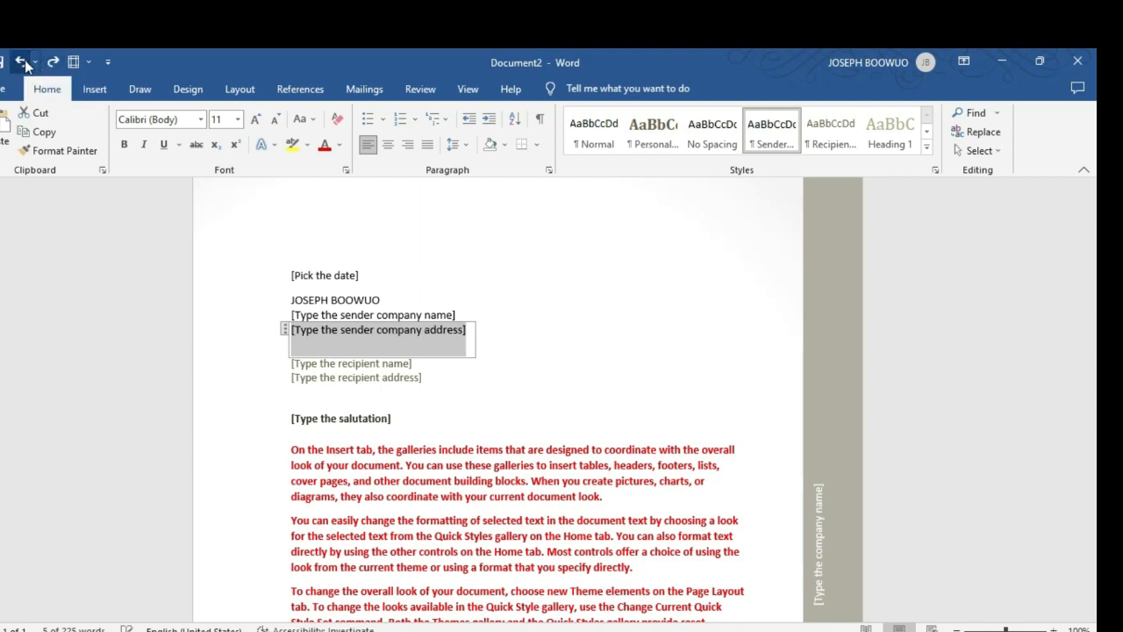
{"action": "left_click", "coordinate": [23, 61]}
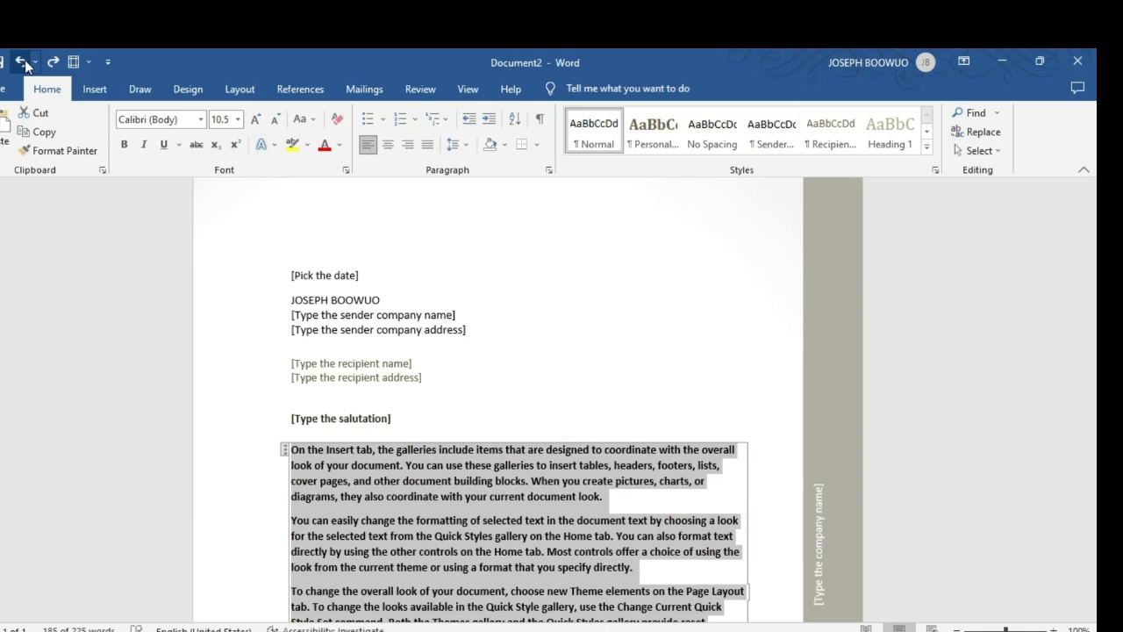
{"action": "key", "text": "ctrl+y"}
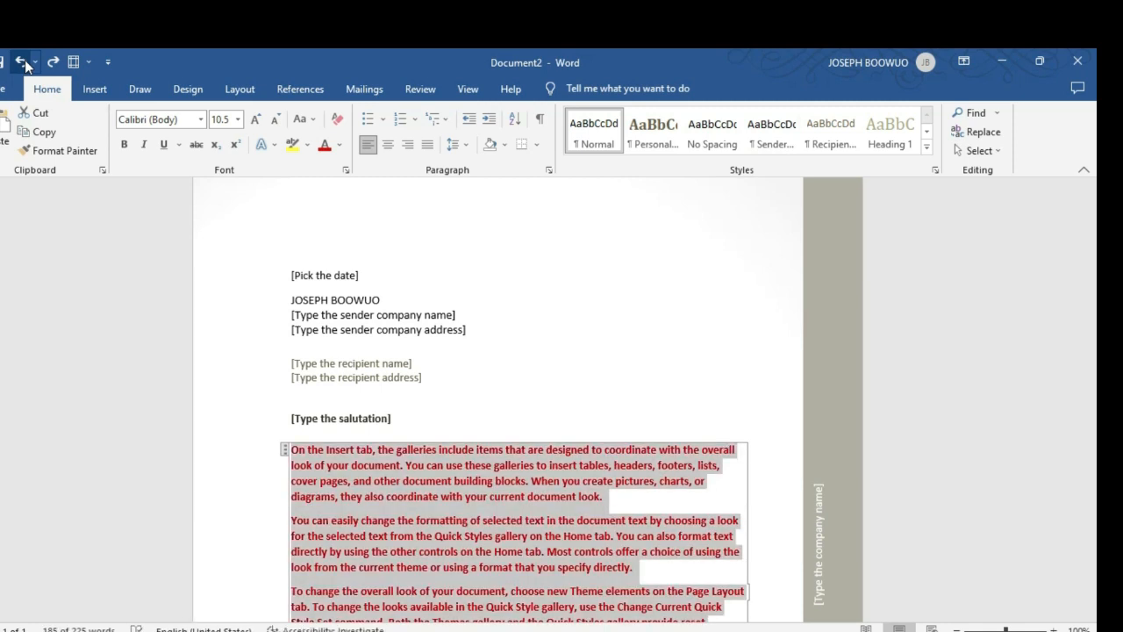
{"action": "left_click", "coordinate": [23, 62]}
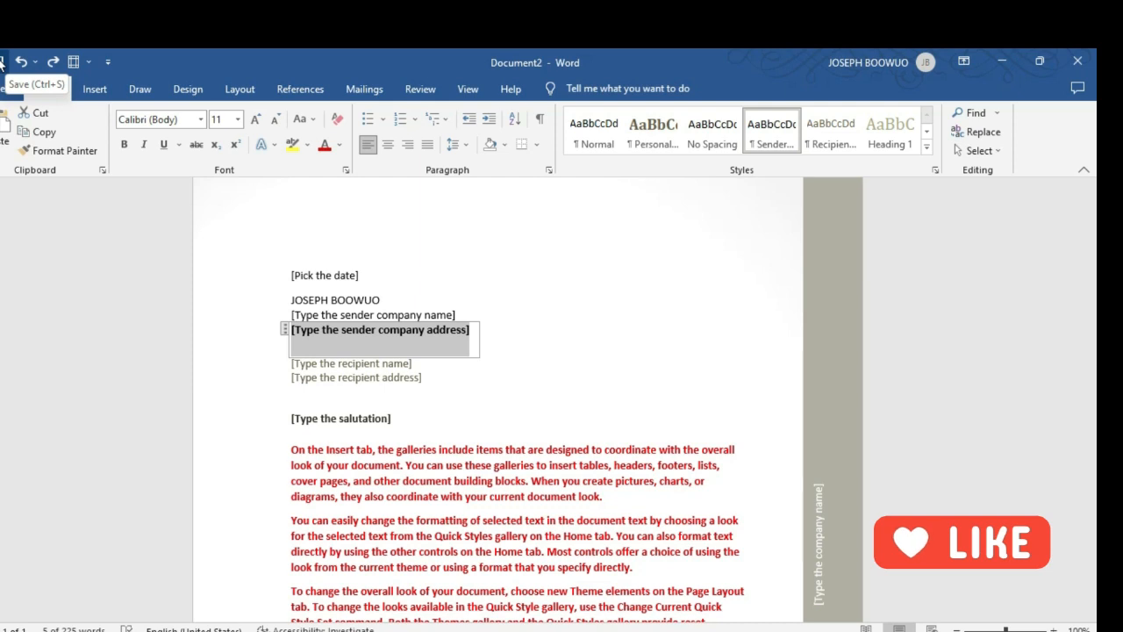
Step: Start saving the document, choose the PROJECT WORK folder as the location, and cancel the save
{"action": "left_click", "coordinate": [2, 61]}
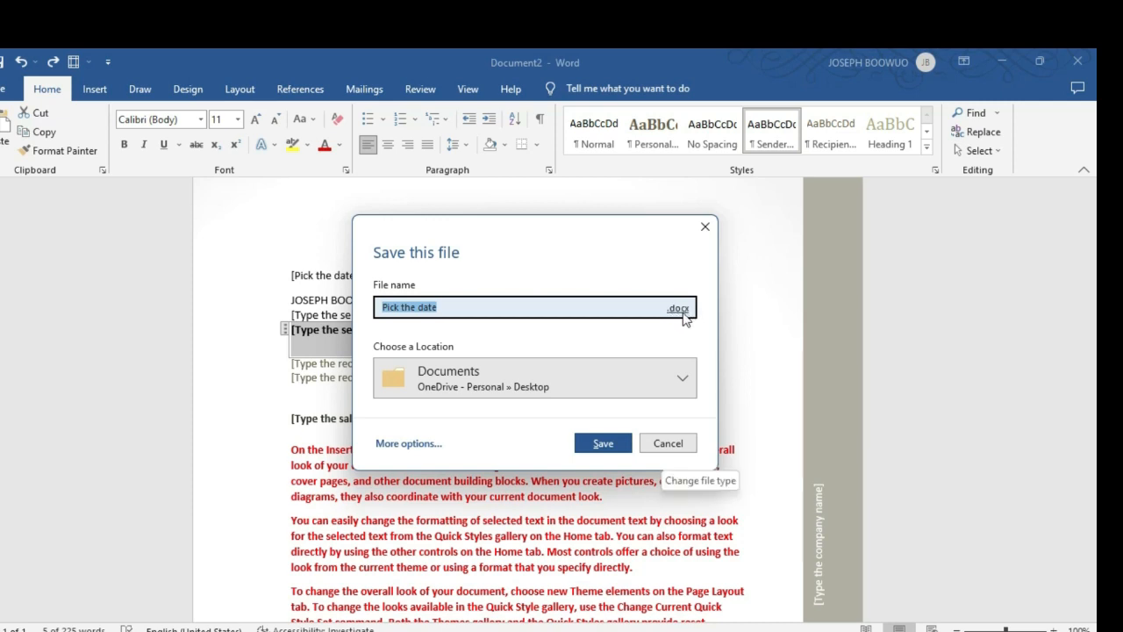
{"action": "left_click", "coordinate": [682, 383]}
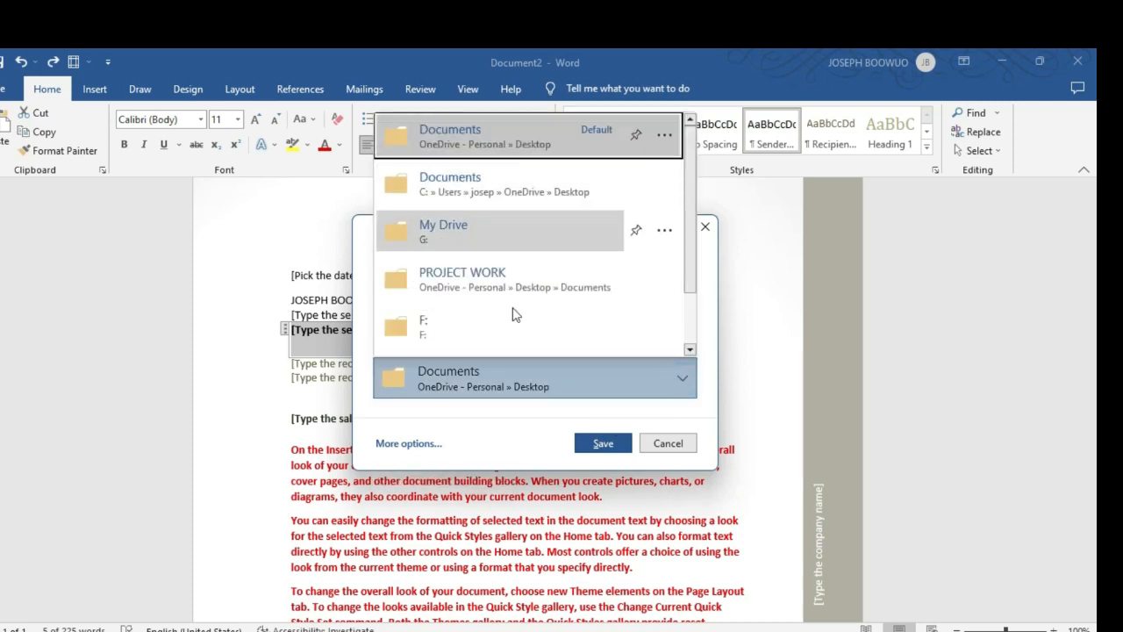
{"action": "left_click", "coordinate": [683, 381]}
{"action": "left_click", "coordinate": [685, 380]}
{"action": "left_click", "coordinate": [476, 275]}
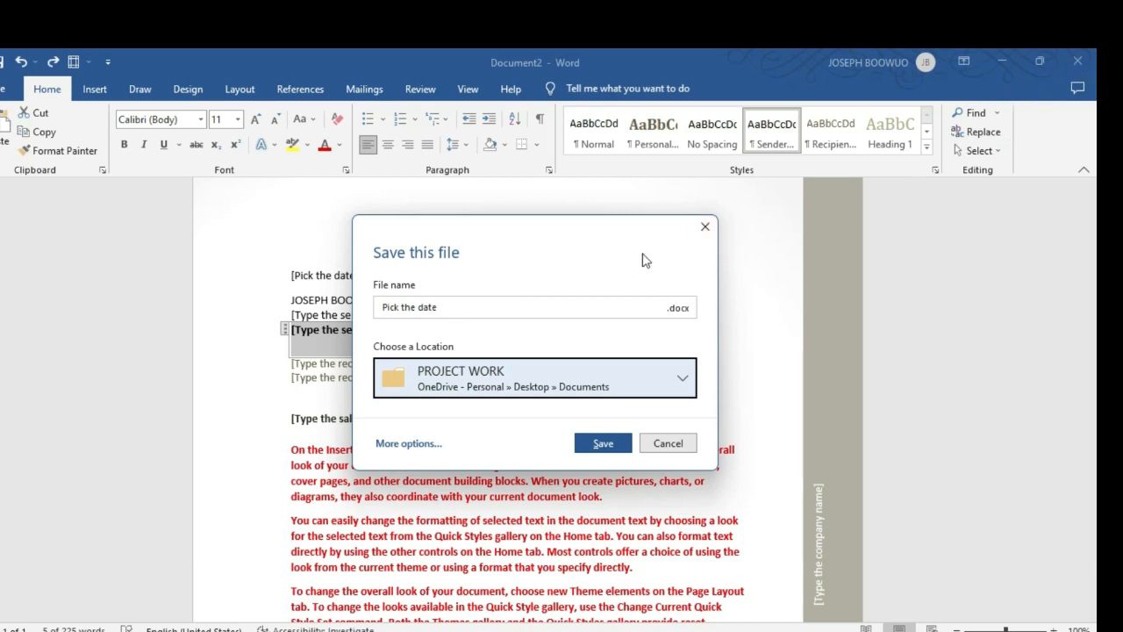
{"action": "left_click", "coordinate": [705, 228]}
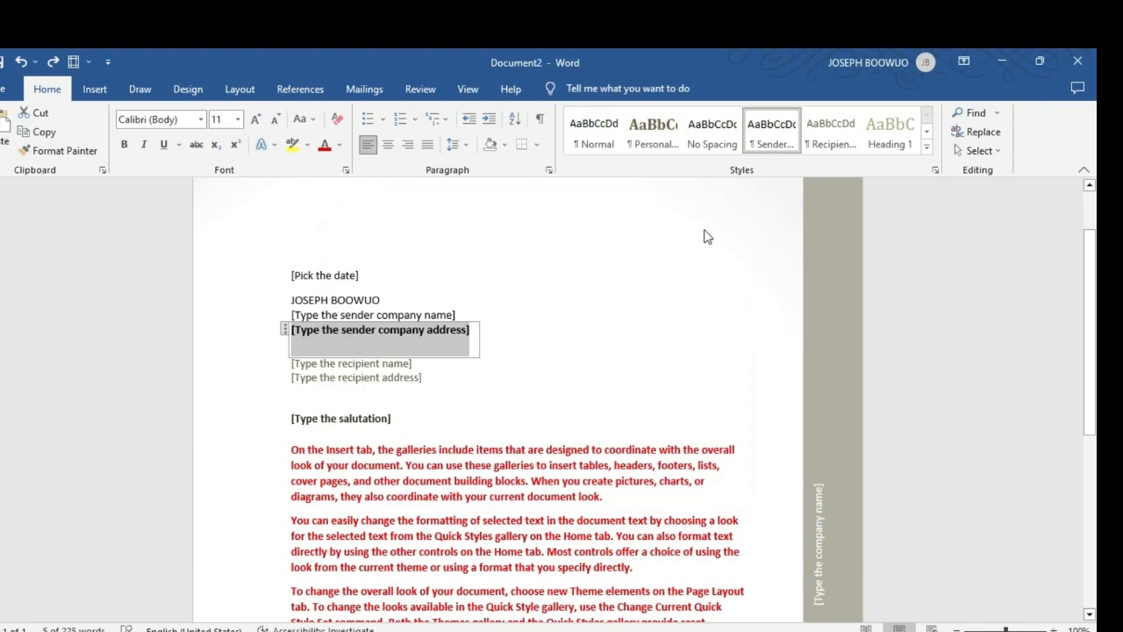
Step: Undo the sender company address's bold and the body paragraphs' red color and bold, and select the recipient name placeholder
{"action": "left_click", "coordinate": [20, 62]}
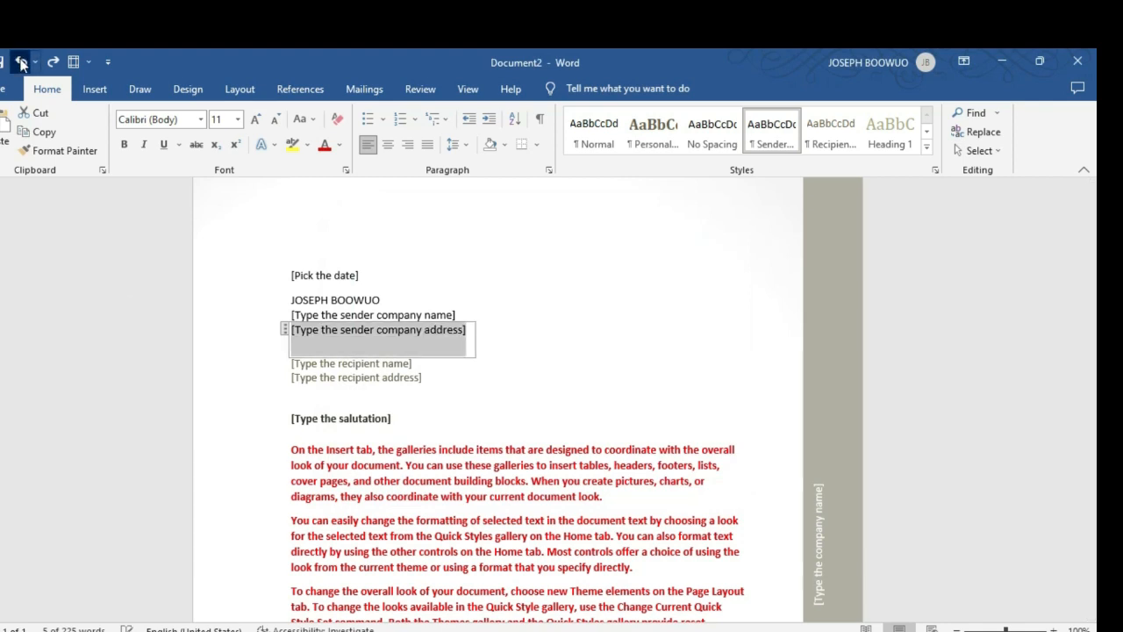
{"action": "left_click", "coordinate": [19, 62]}
{"action": "left_click", "coordinate": [19, 61]}
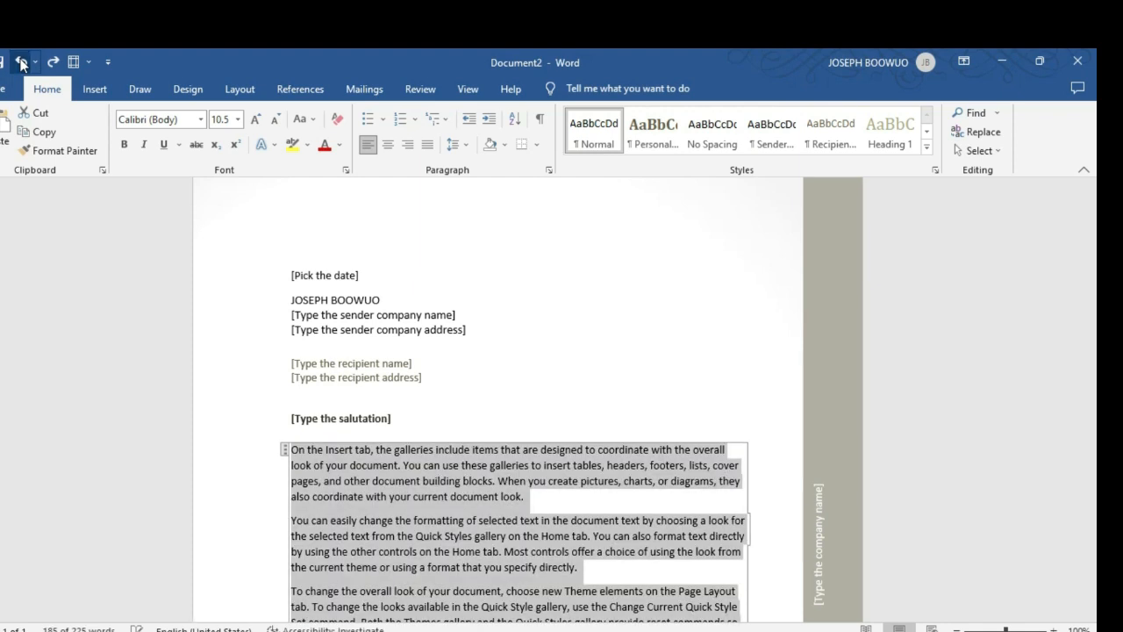
{"action": "left_click", "coordinate": [505, 361]}
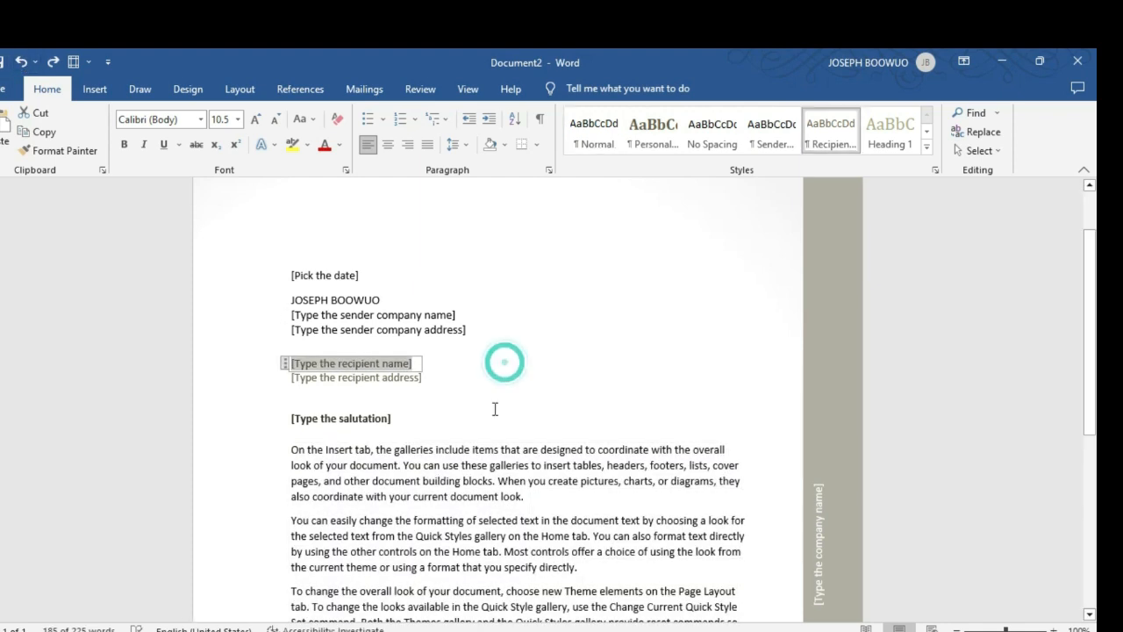
Step: Switch to the PowerPoint slide show and advance to the slide introducing the Ribbon interface
{"action": "key", "text": "super+Tab"}
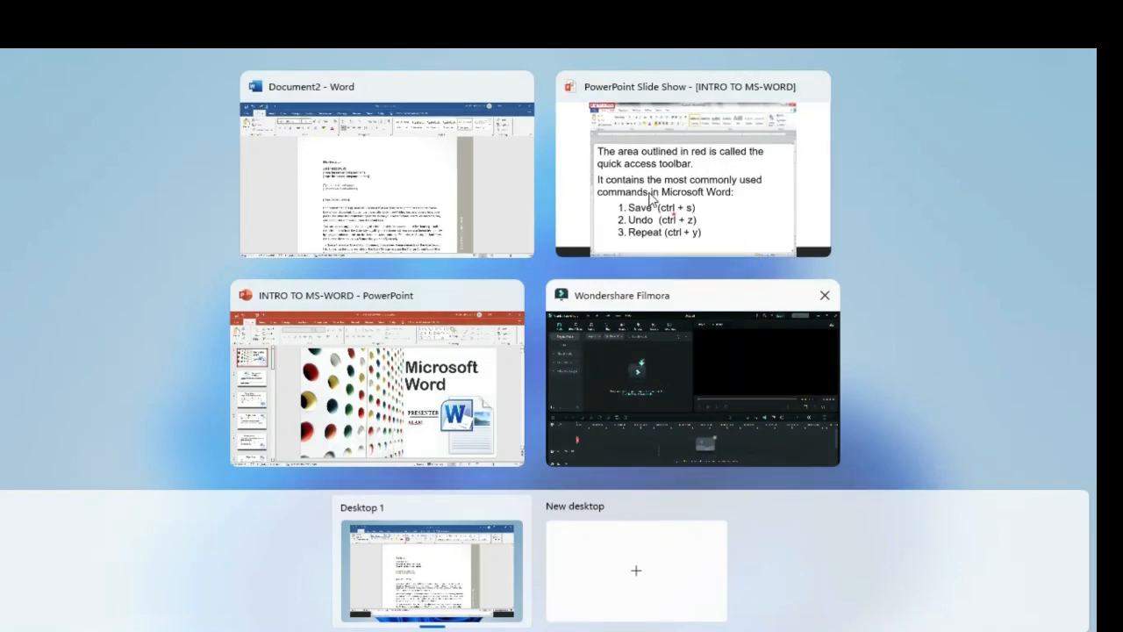
{"action": "left_click", "coordinate": [650, 200]}
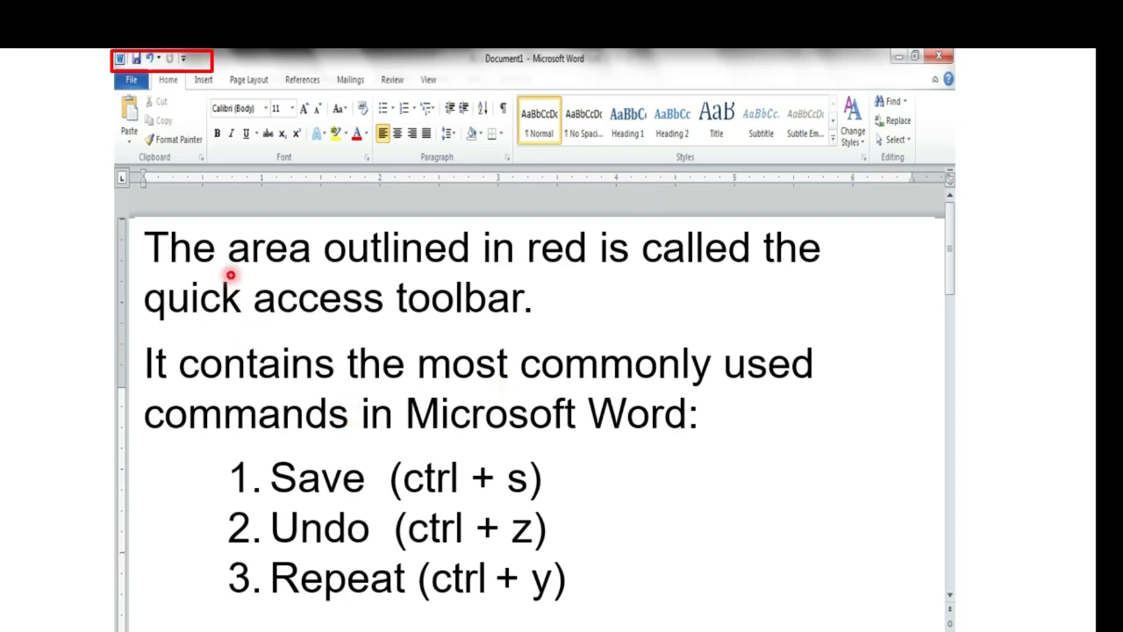
{"action": "key", "text": "Right"}
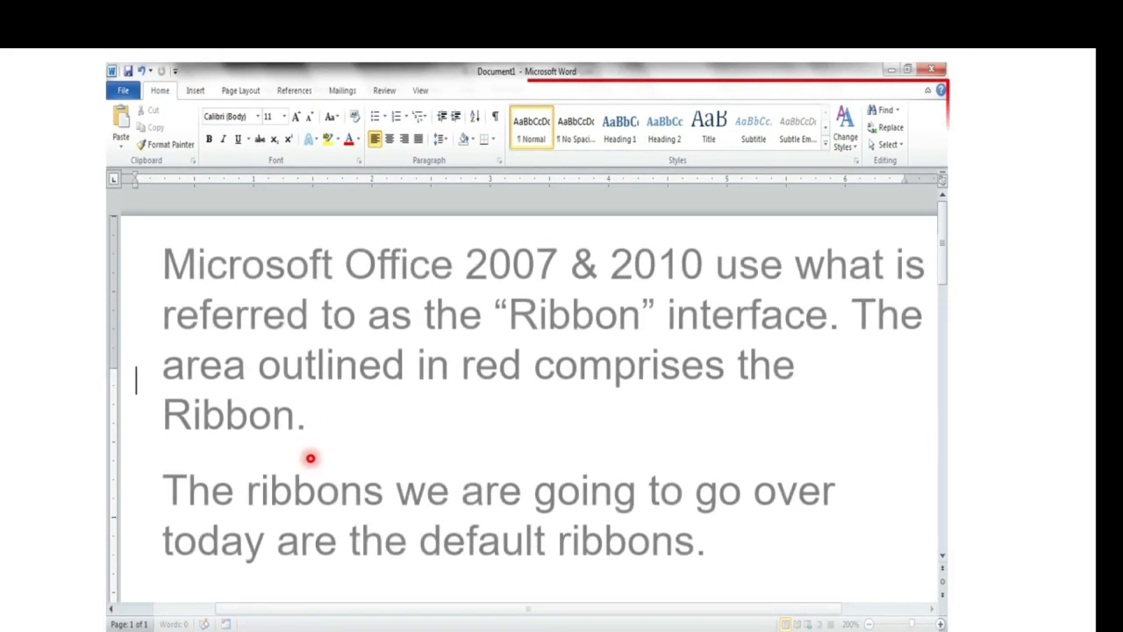
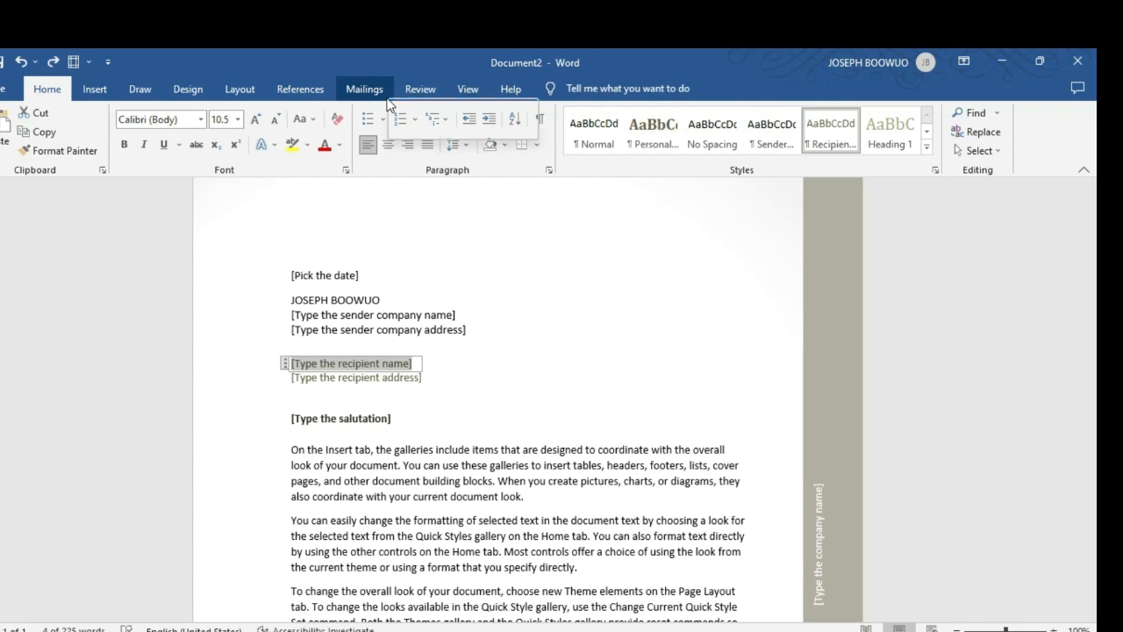
Step: Open the ribbon customization options in Word and try to add the Email command directly to the Home tab
{"action": "right_click", "coordinate": [387, 103]}
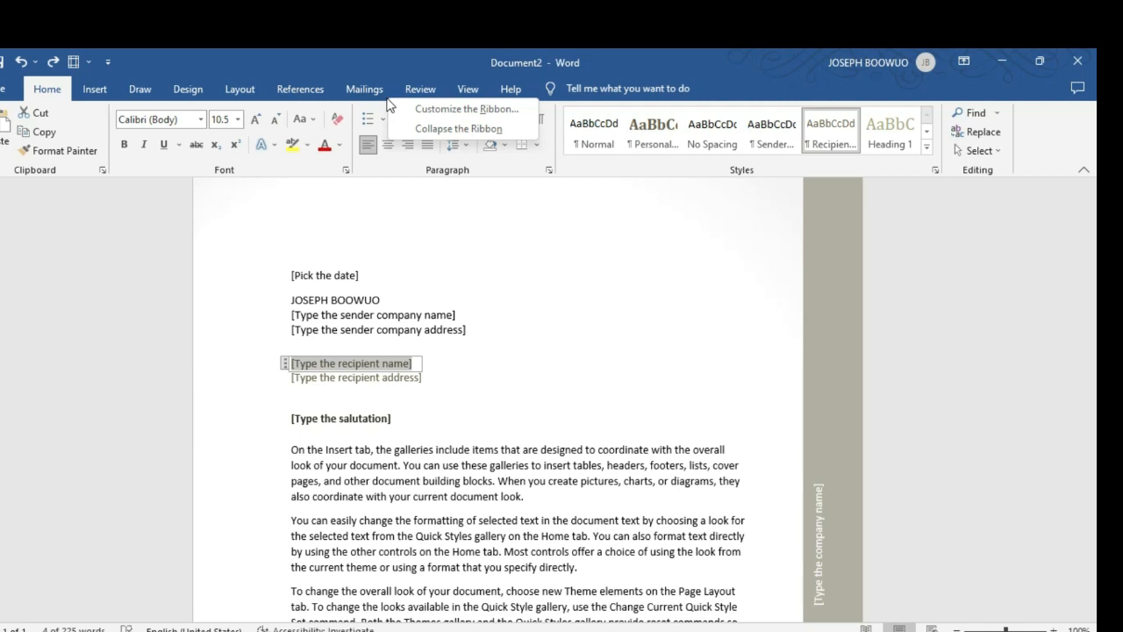
{"action": "left_click", "coordinate": [439, 98]}
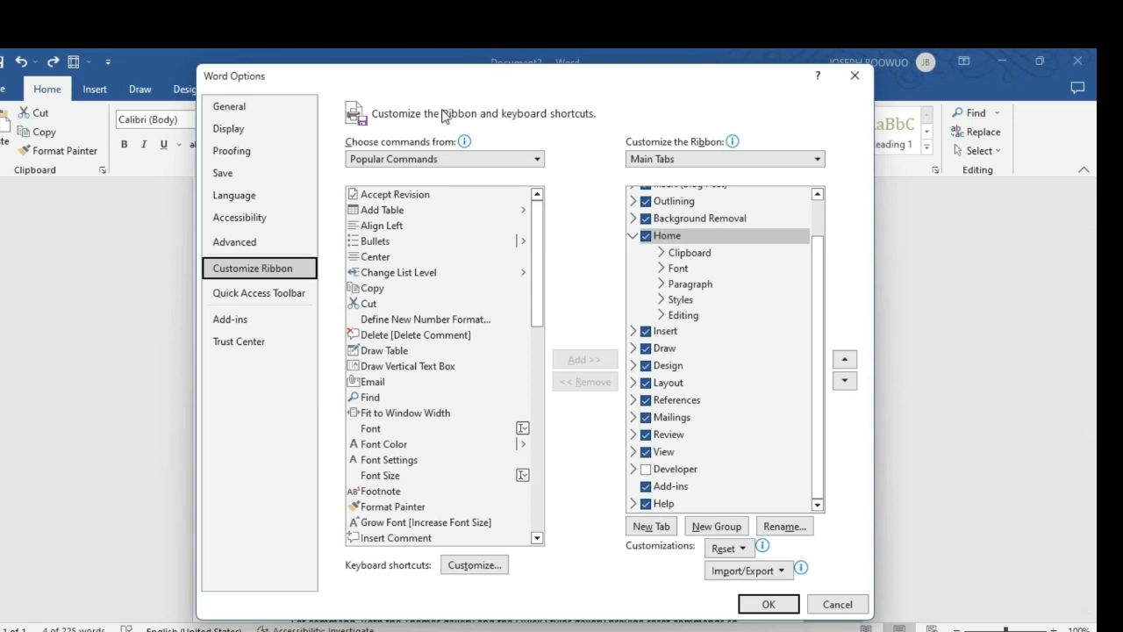
{"action": "left_click", "coordinate": [430, 290]}
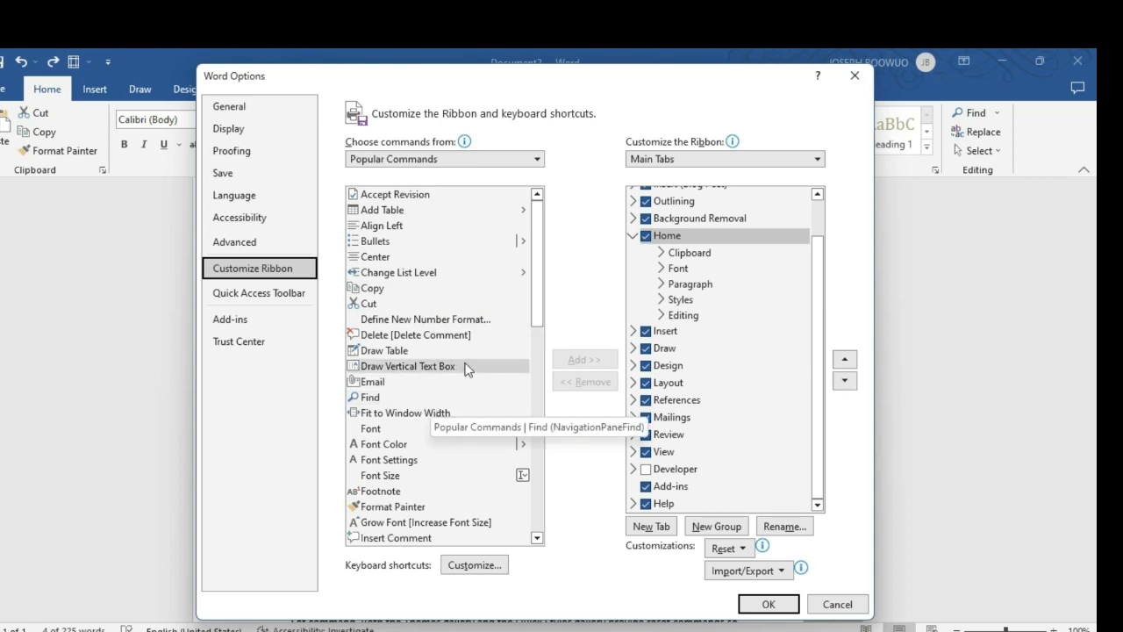
{"action": "left_click", "coordinate": [400, 382]}
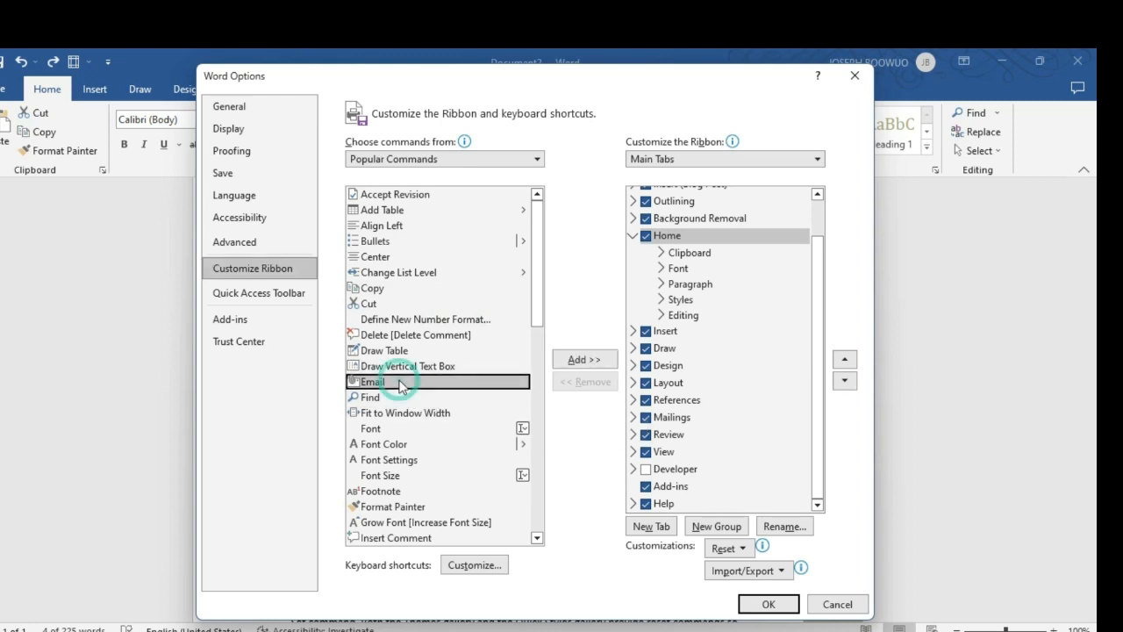
{"action": "left_click", "coordinate": [567, 358]}
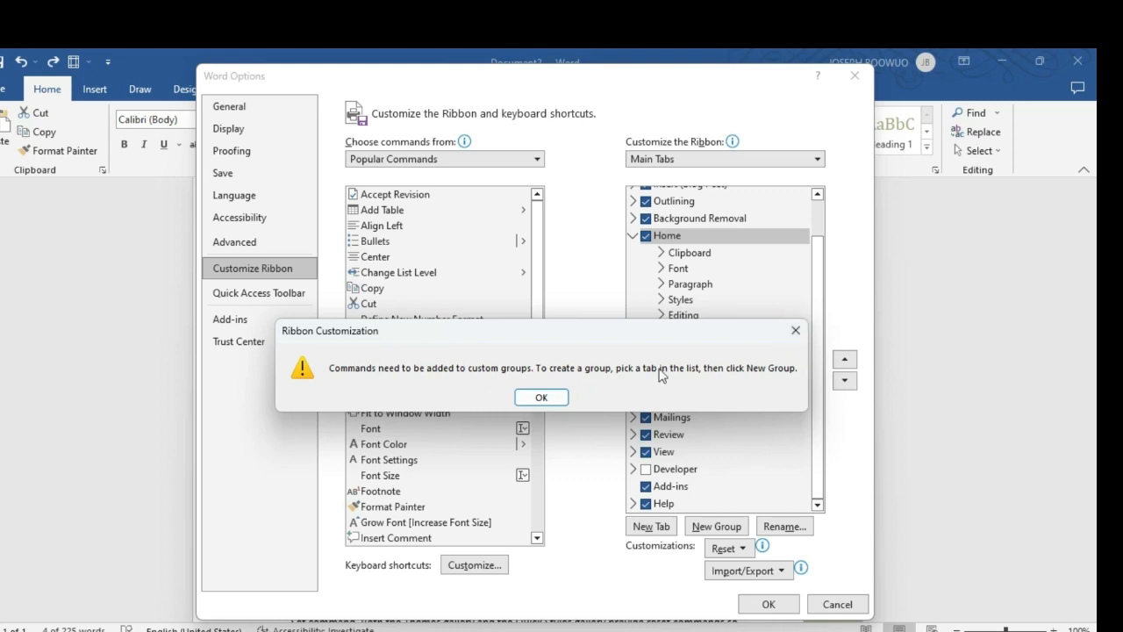
{"action": "left_click", "coordinate": [793, 332]}
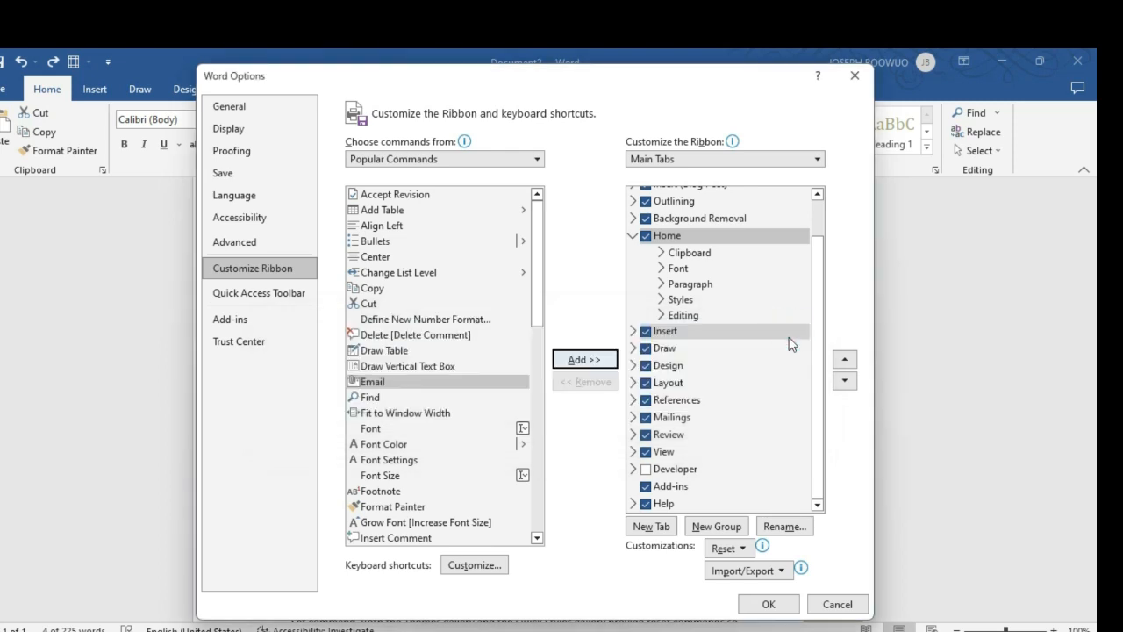
Step: Create a new custom group in the Home tab and apply it with the Email command added
{"action": "left_click", "coordinate": [716, 526]}
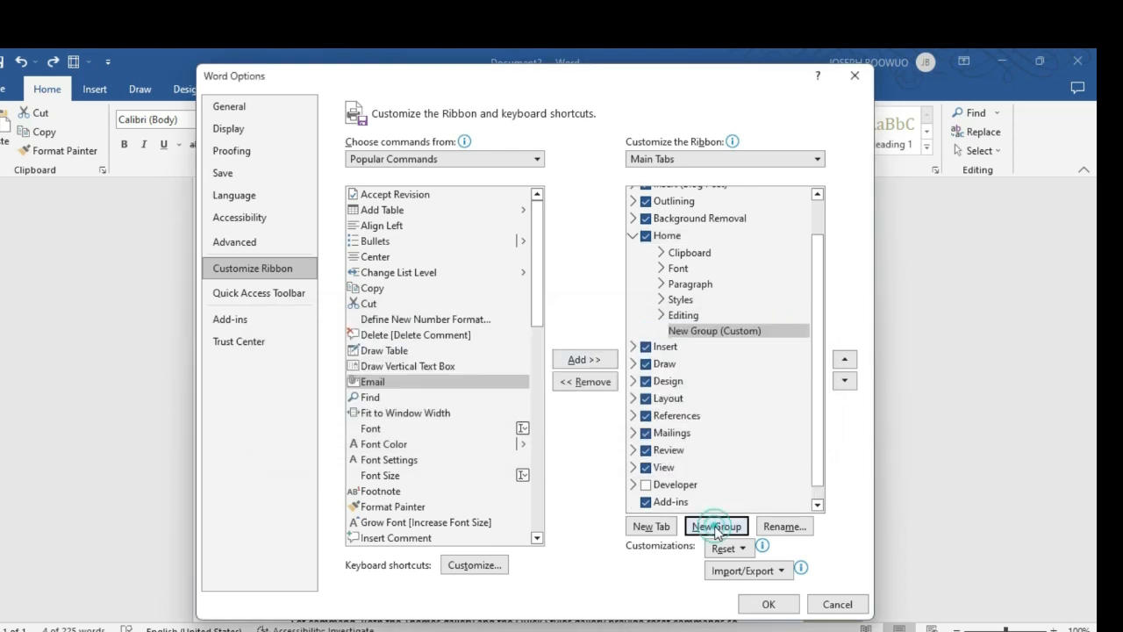
{"action": "left_click", "coordinate": [408, 388]}
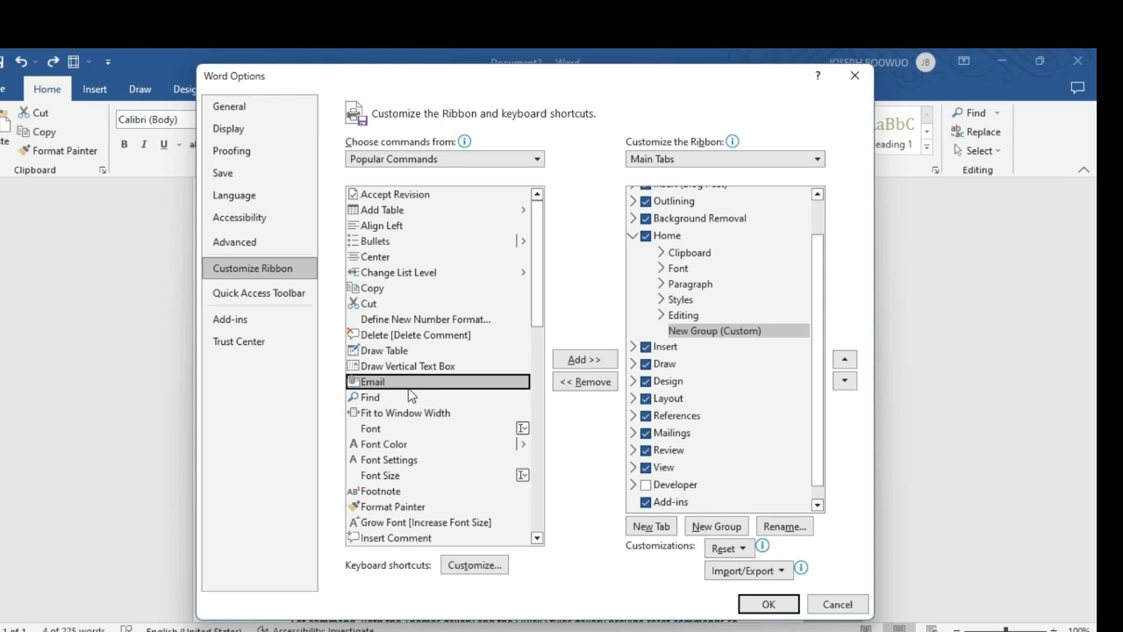
{"action": "left_click", "coordinate": [565, 363]}
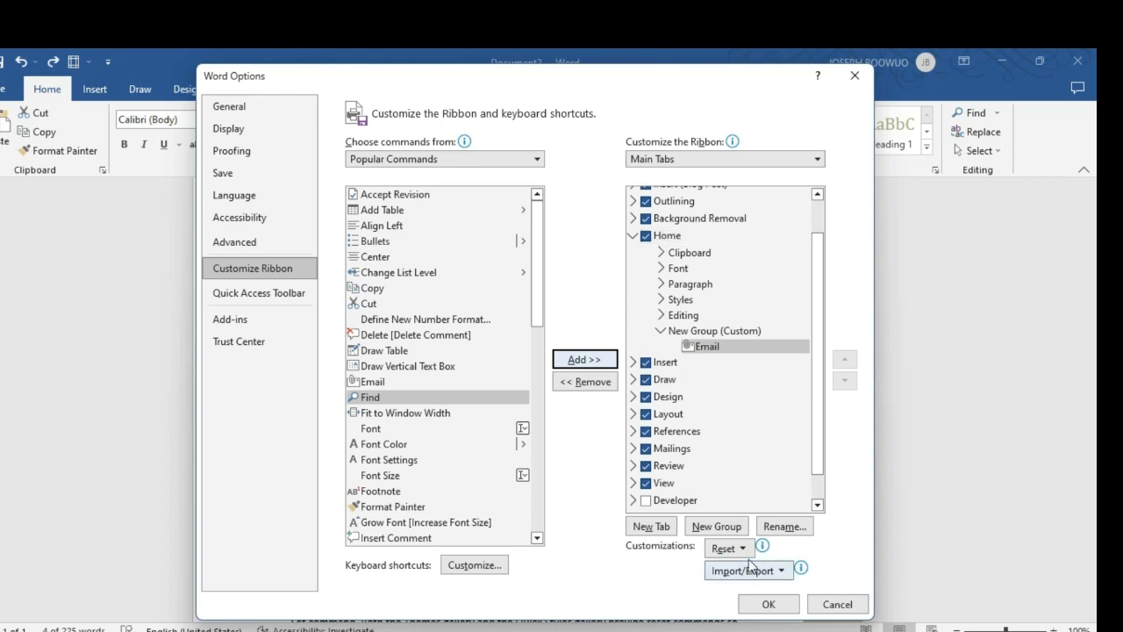
{"action": "left_click", "coordinate": [770, 604]}
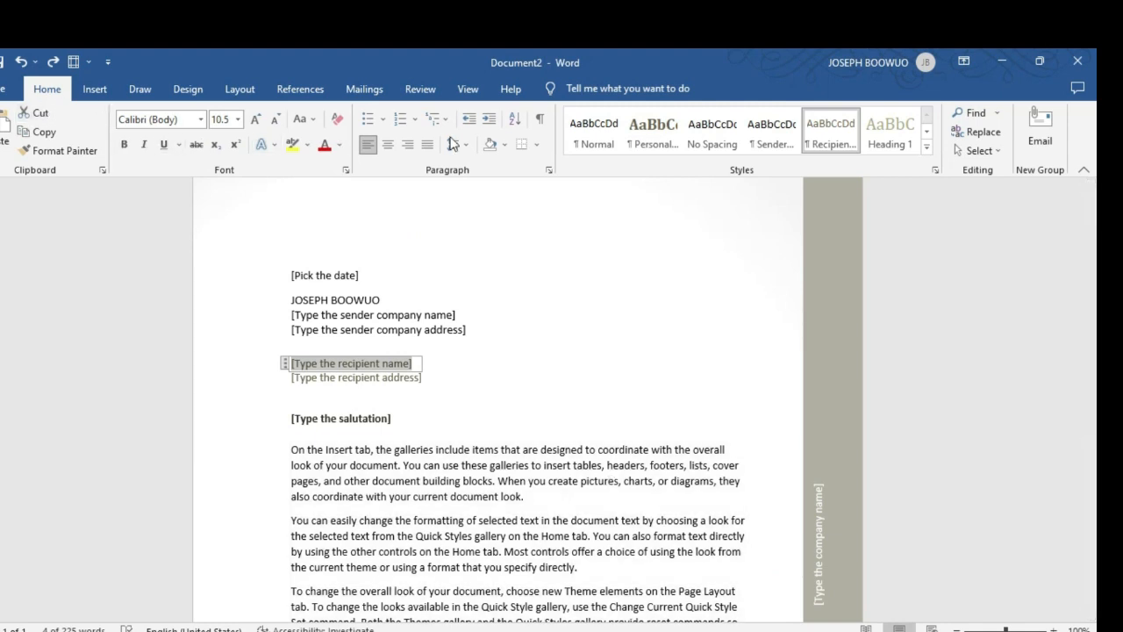
Step: Remove the custom group containing the Email command from the Home tab through the ribbon customization options
{"action": "left_click", "coordinate": [1044, 146]}
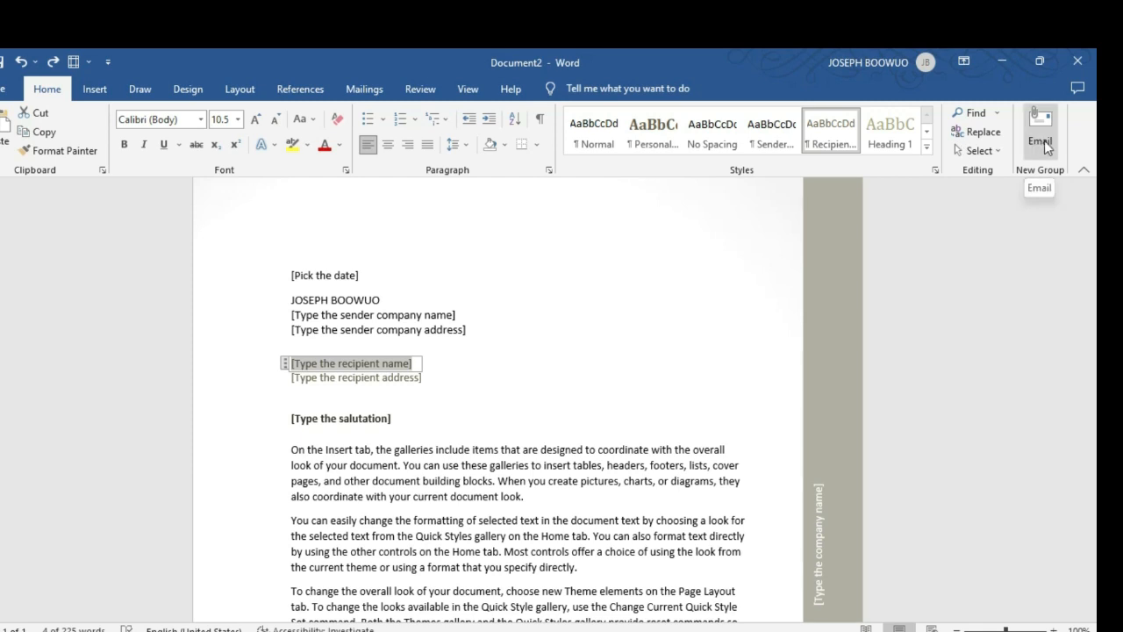
{"action": "right_click", "coordinate": [1044, 147]}
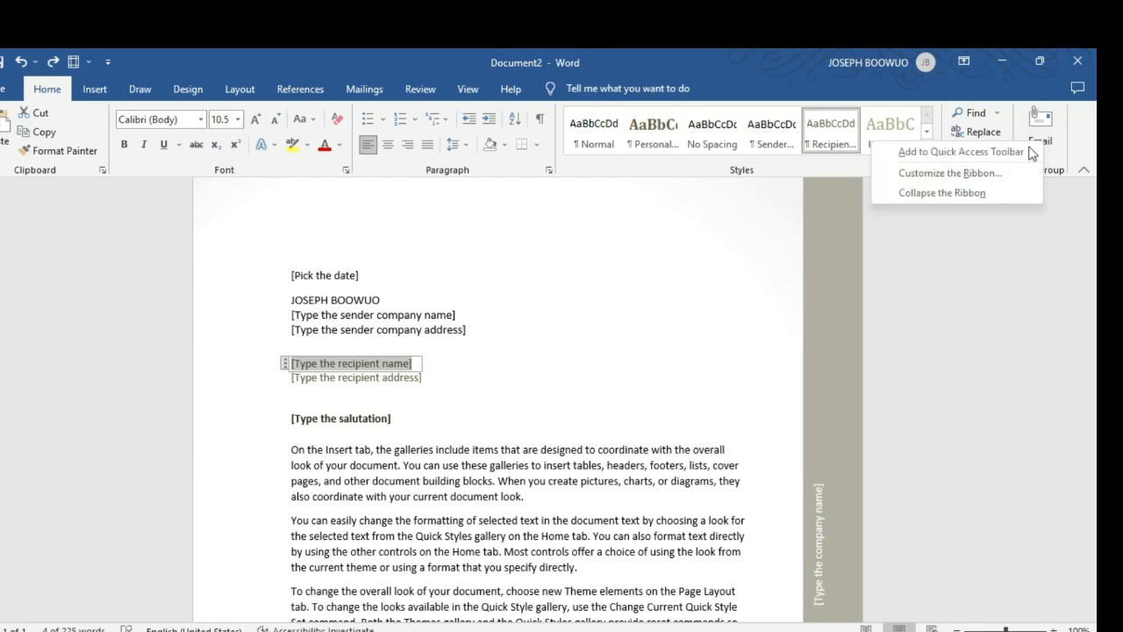
{"action": "left_click", "coordinate": [924, 173]}
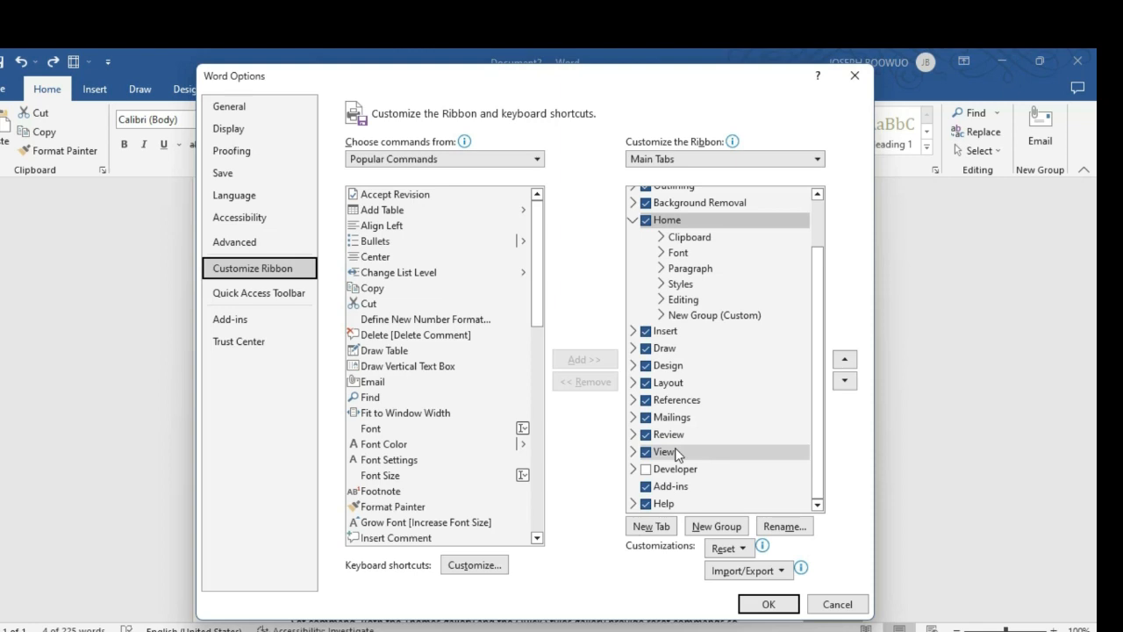
{"action": "left_click", "coordinate": [698, 318]}
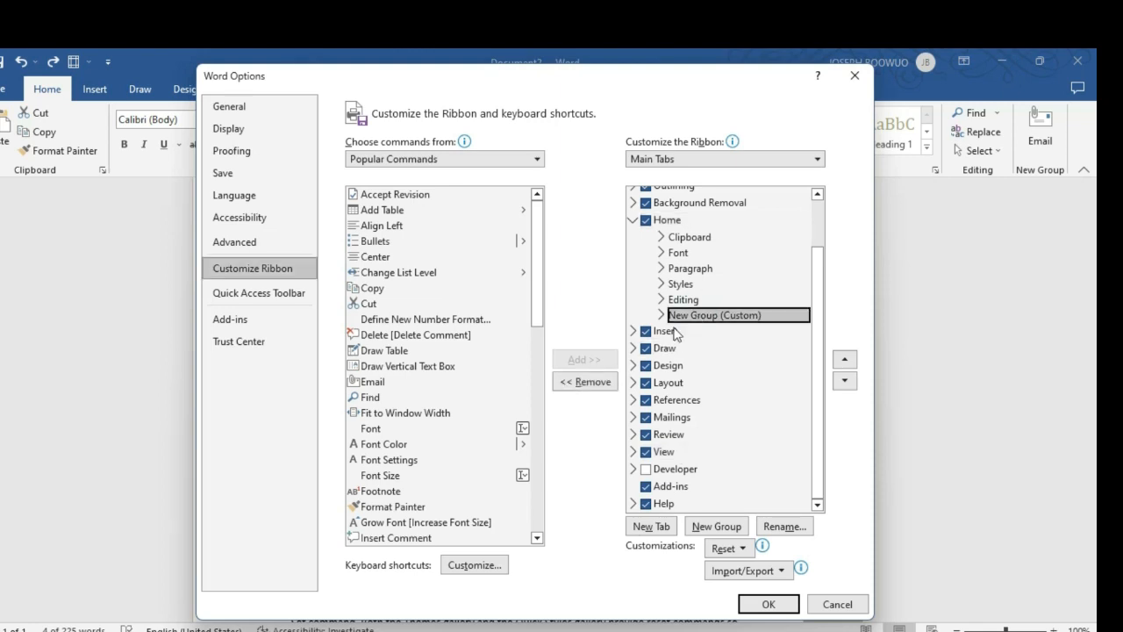
{"action": "left_click", "coordinate": [594, 383]}
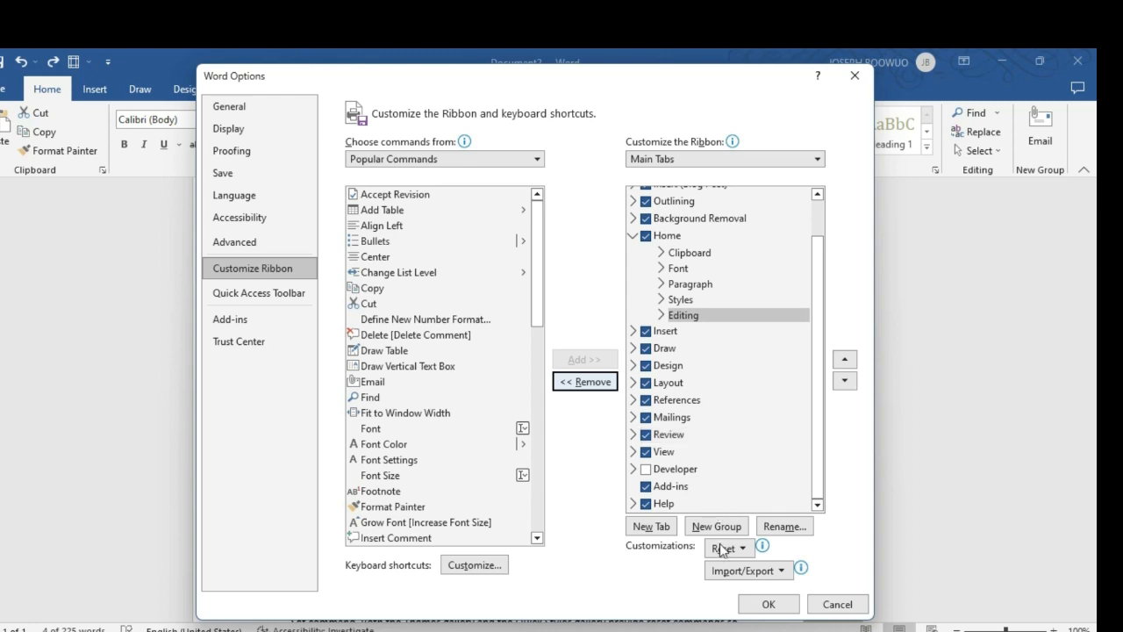
{"action": "left_click", "coordinate": [764, 606]}
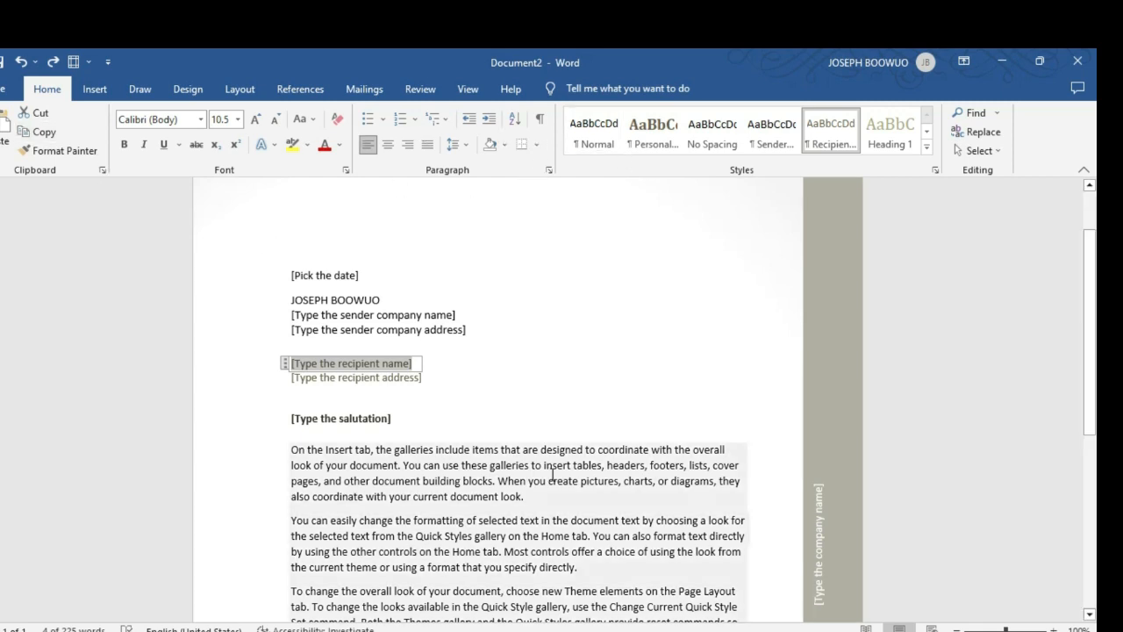
Step: Switch to the PowerPoint slide show and advance from the tabs slide to the File Tab menu slide
{"action": "key", "text": "super+Tab"}
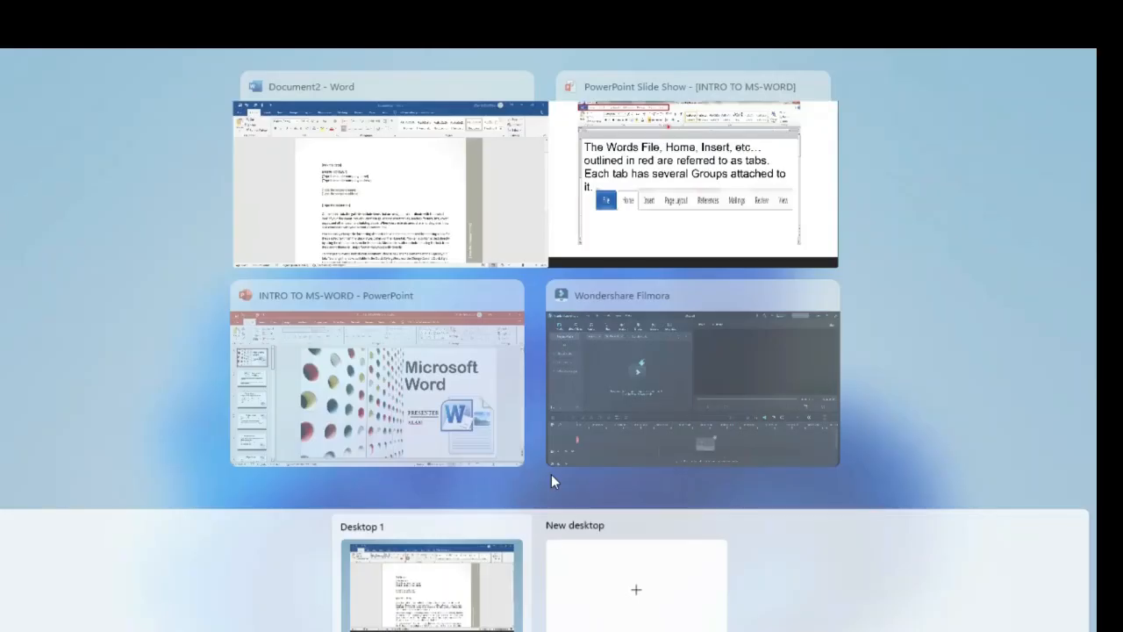
{"action": "left_click", "coordinate": [659, 199]}
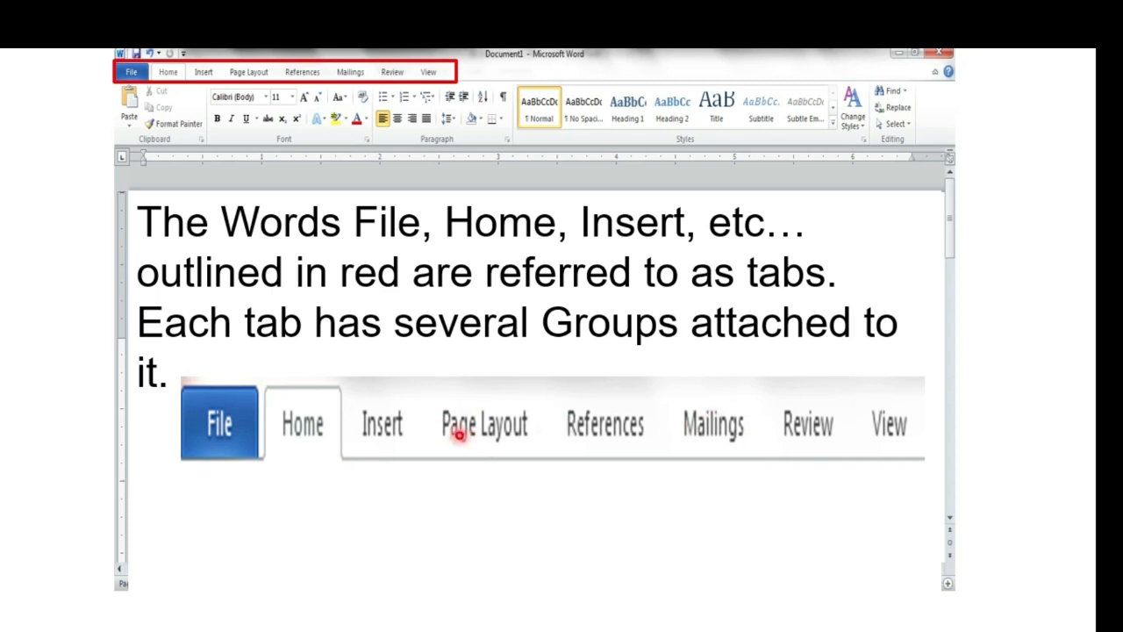
{"action": "left_click", "coordinate": [343, 291]}
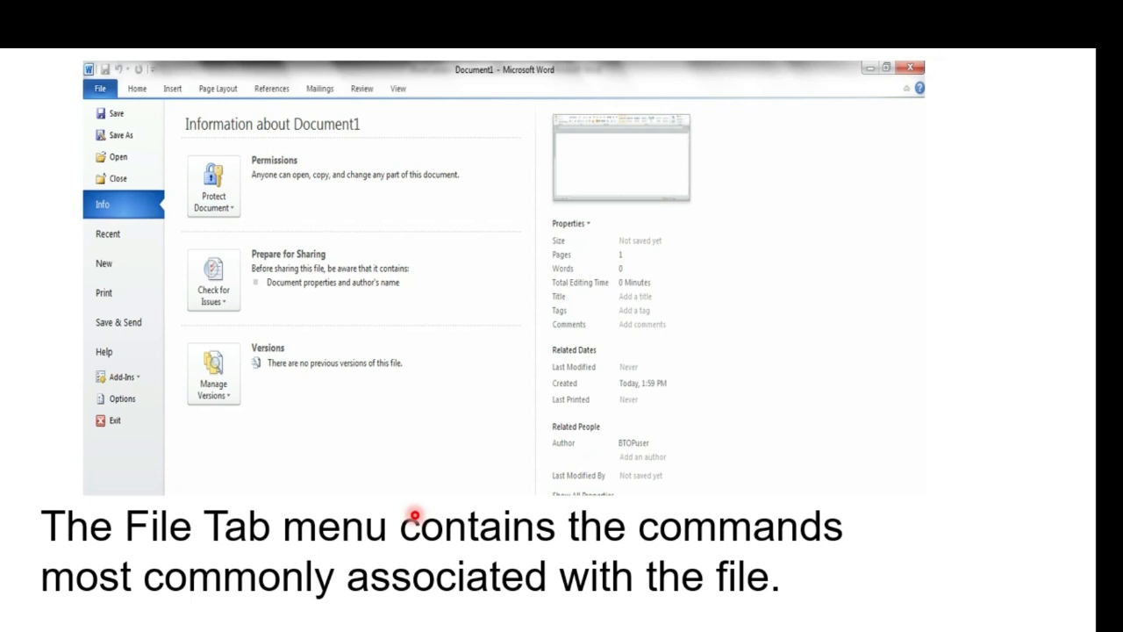
Step: Switch to Word, view the File start page and the new document templates, and return to the document
{"action": "key", "text": "super+Tab"}
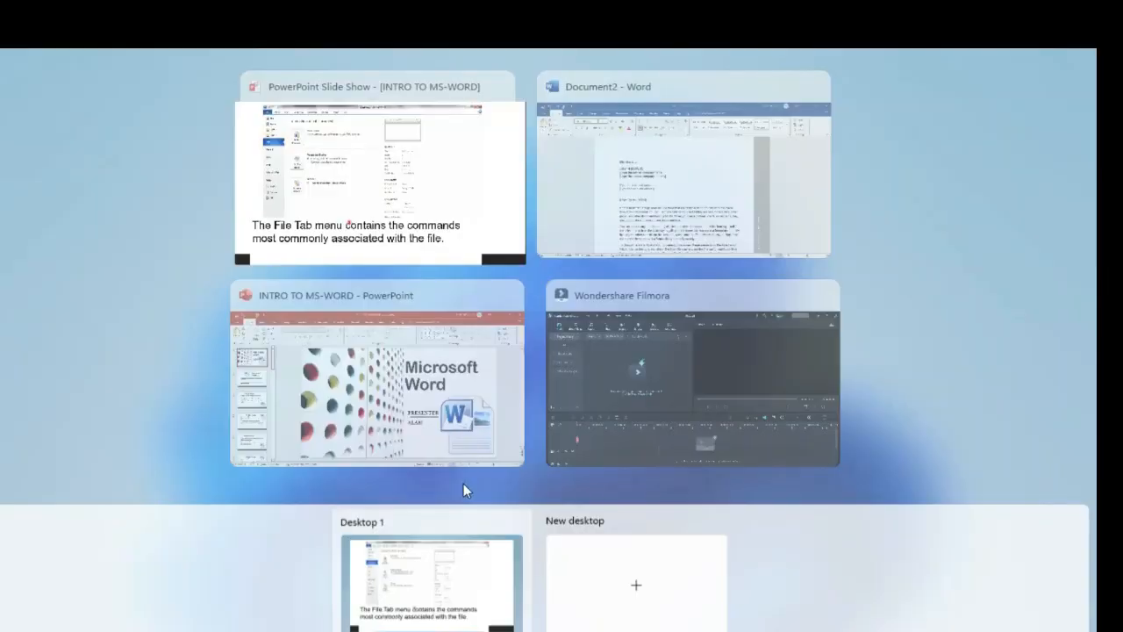
{"action": "left_click", "coordinate": [614, 230]}
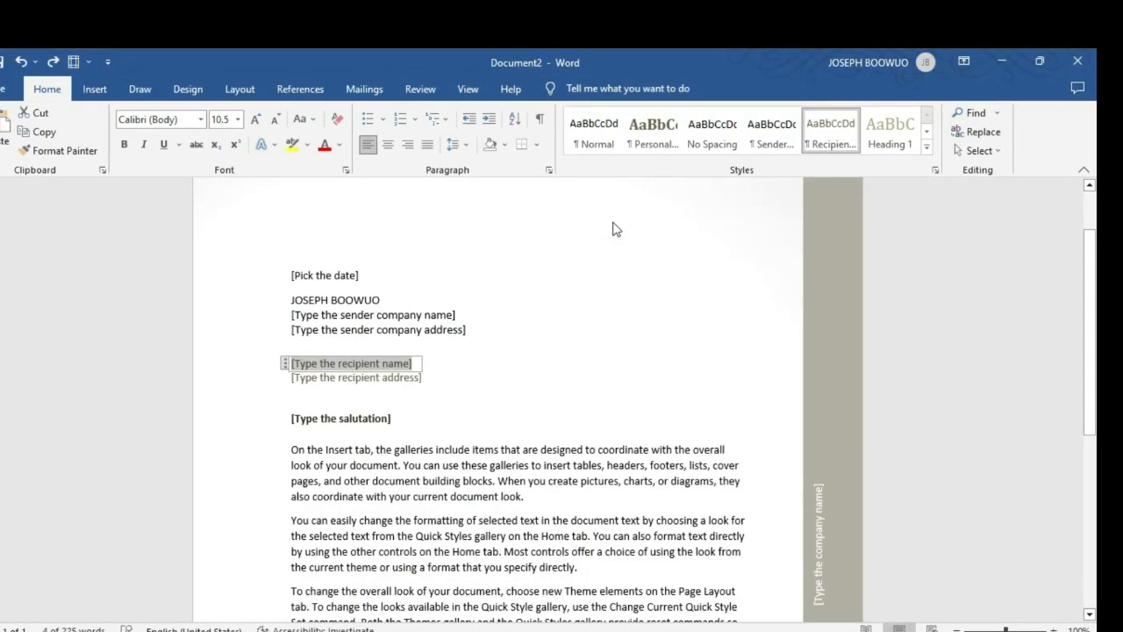
{"action": "left_click", "coordinate": [4, 92]}
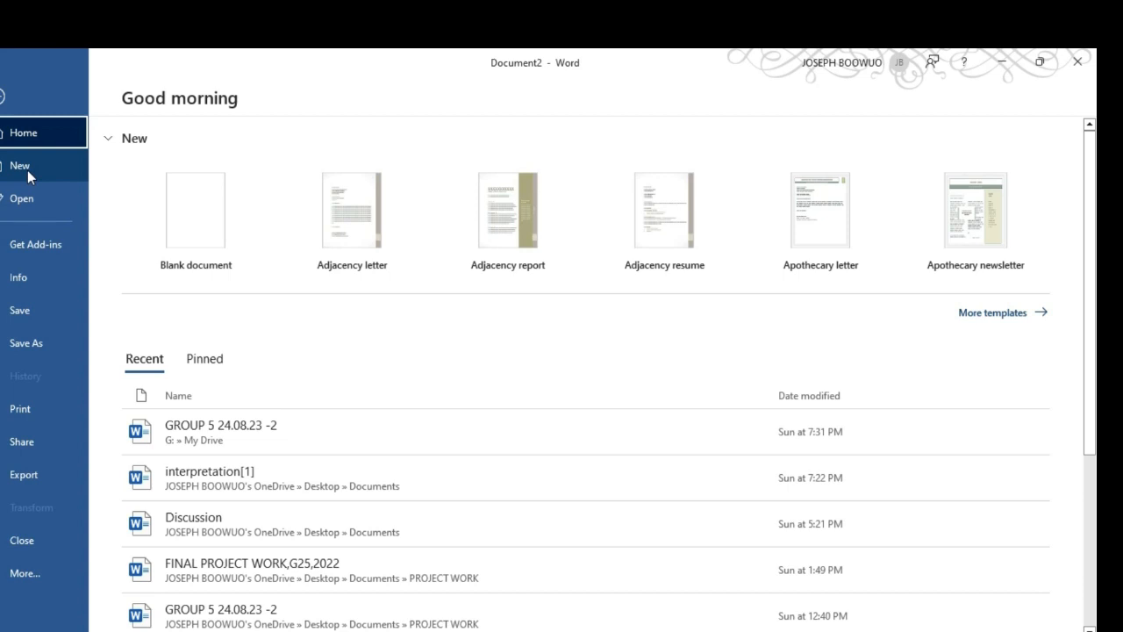
{"action": "left_click", "coordinate": [27, 171]}
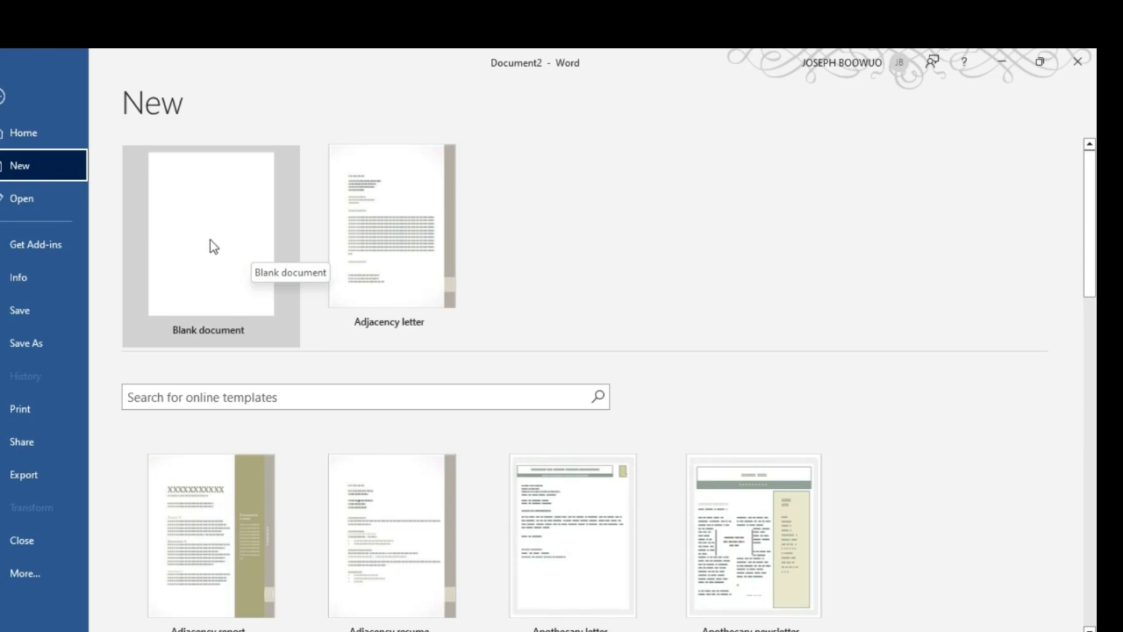
{"action": "left_click", "coordinate": [2, 102]}
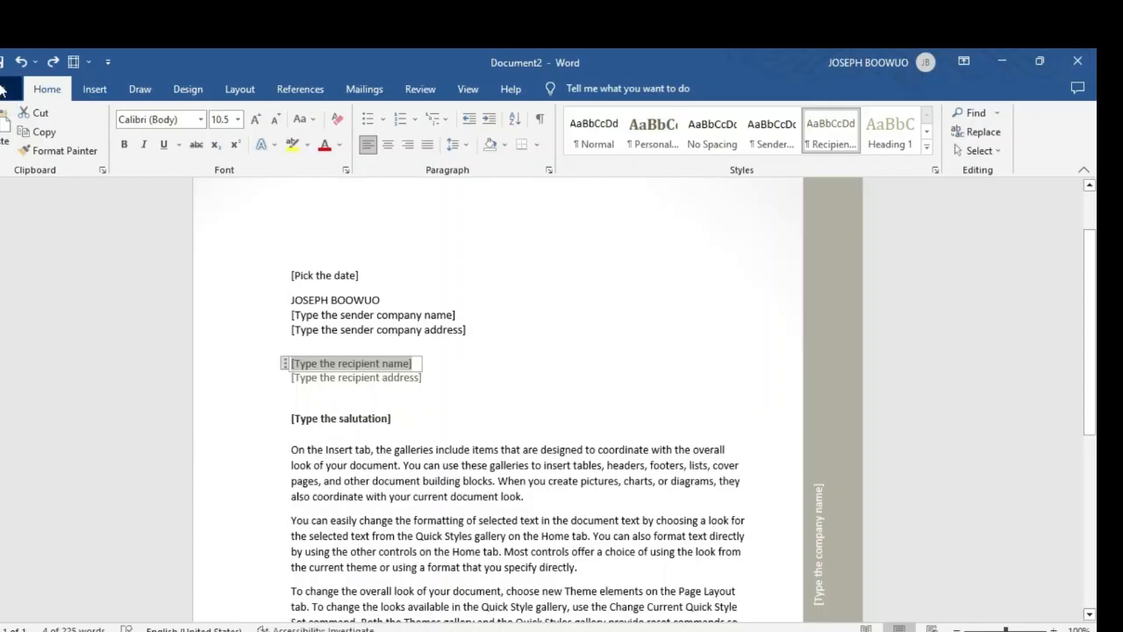
Step: Open the file-opening page and look through the list of recent documents
{"action": "left_click", "coordinate": [3, 89]}
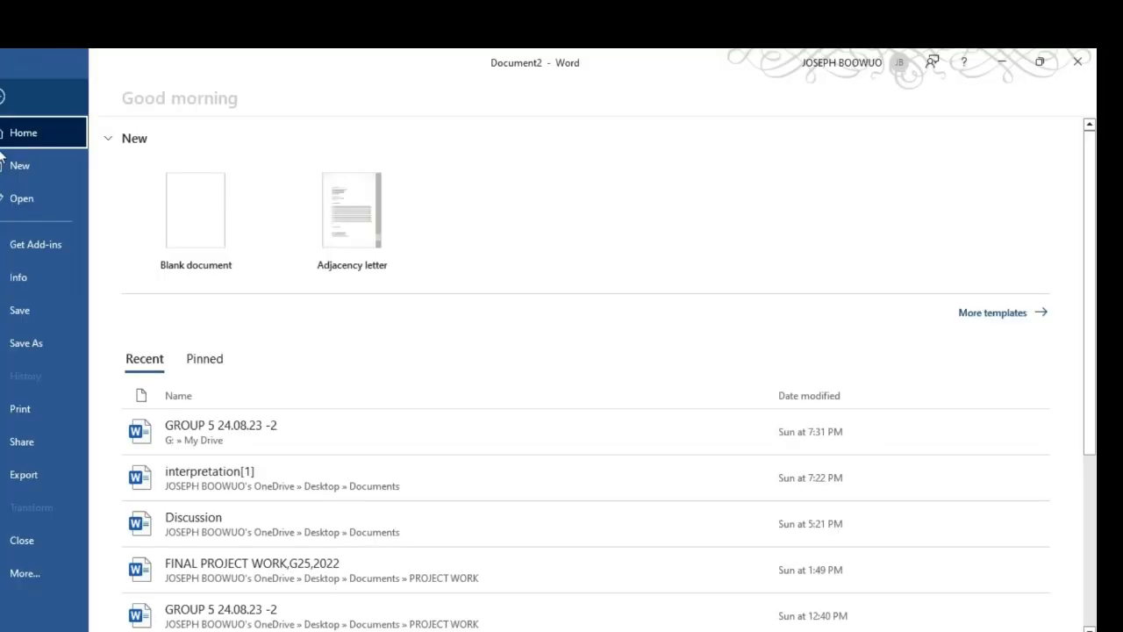
{"action": "left_click", "coordinate": [22, 212]}
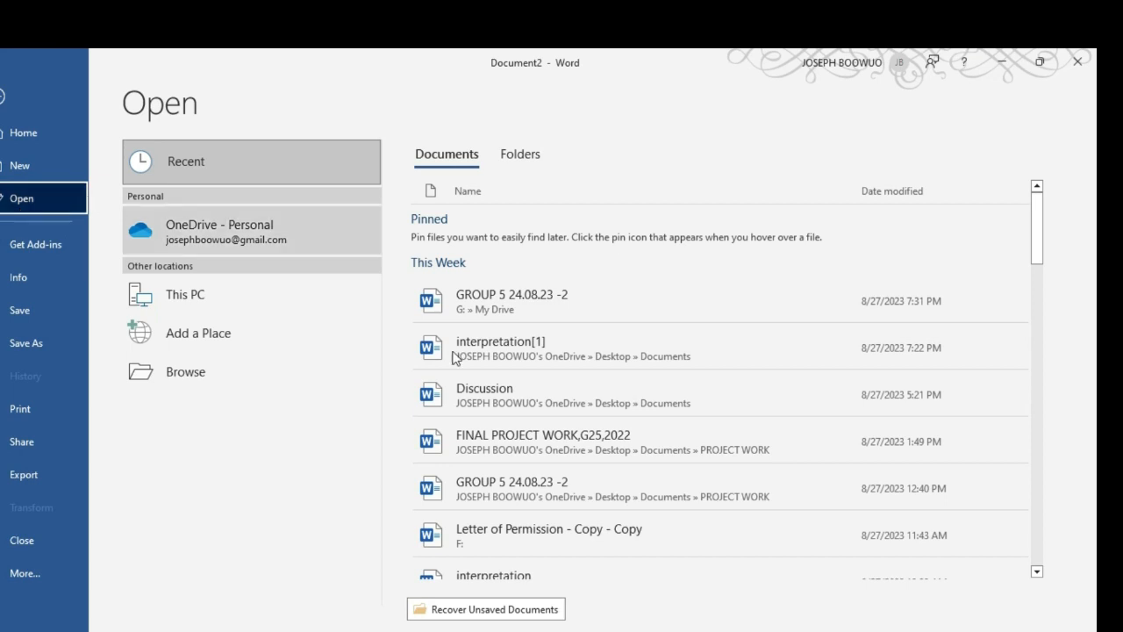
{"action": "scroll", "coordinate": [562, 430], "scroll_direction": "down", "scroll_amount": 1}
{"action": "scroll", "coordinate": [562, 441], "scroll_direction": "down", "scroll_amount": 5}
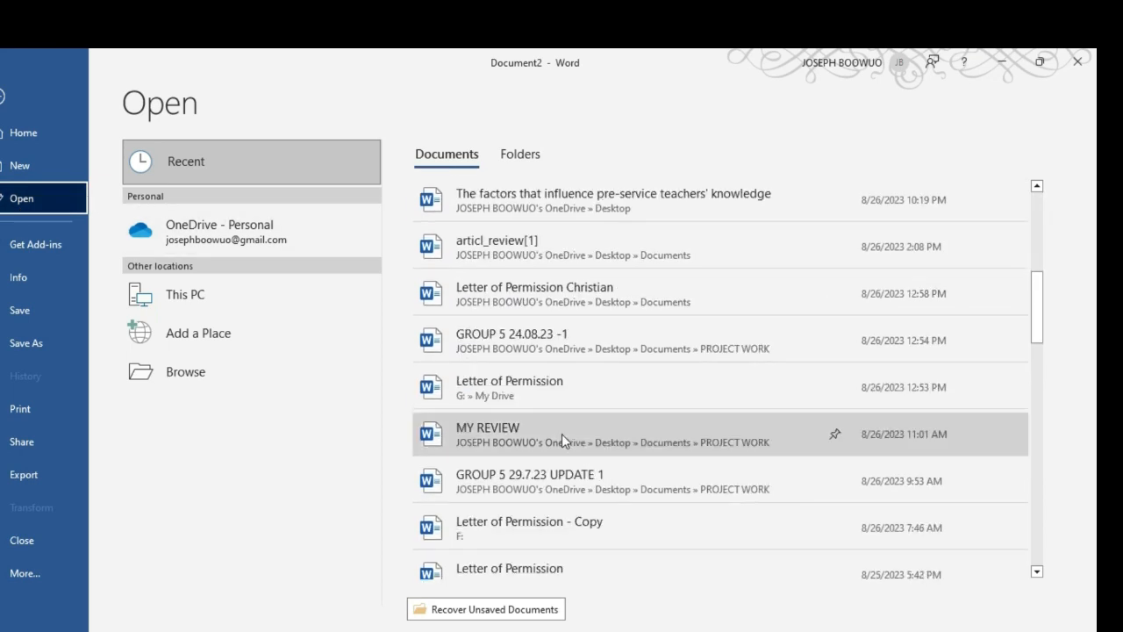
{"action": "scroll", "coordinate": [562, 439], "scroll_direction": "up", "scroll_amount": 6}
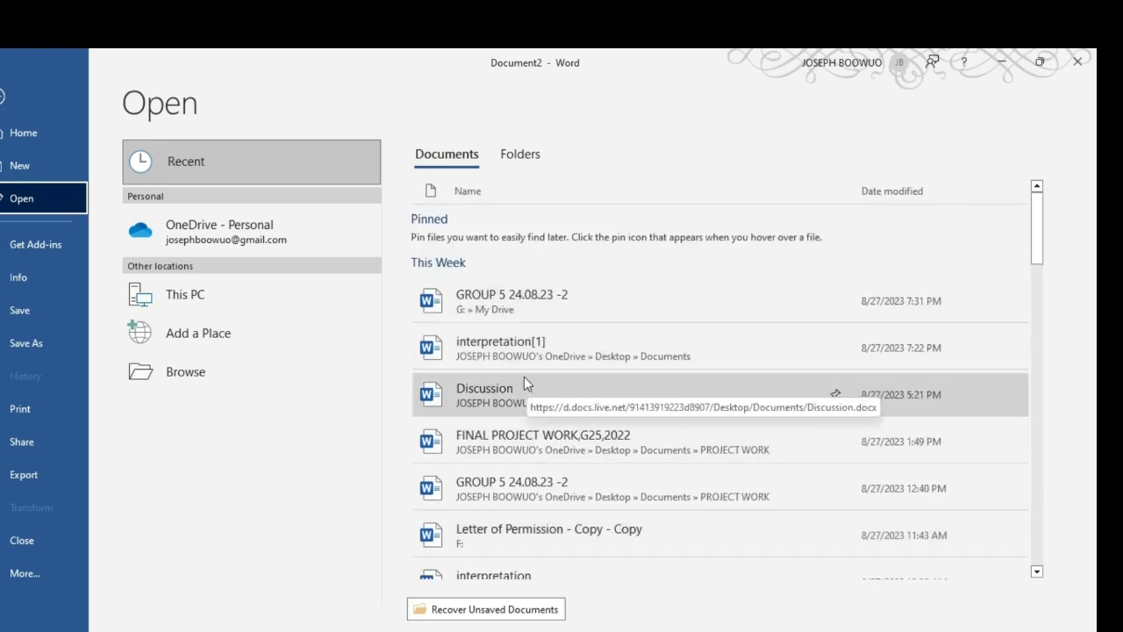
Step: List the recent folders, try to open the PROJECT WORK folder, and return to the document
{"action": "left_click", "coordinate": [524, 153]}
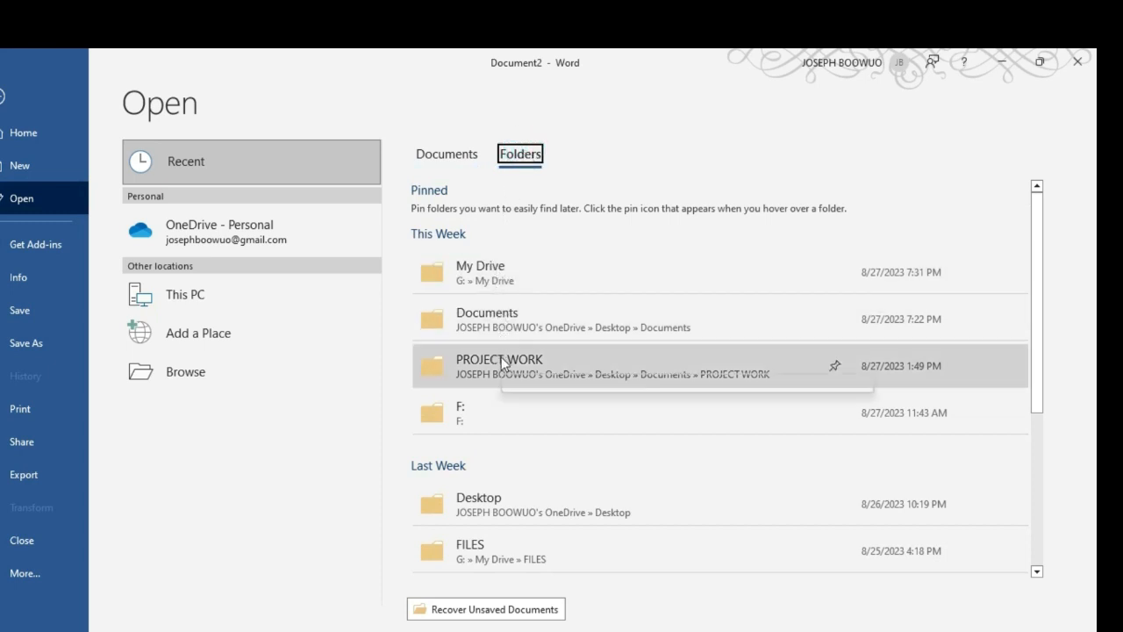
{"action": "left_click", "coordinate": [565, 367]}
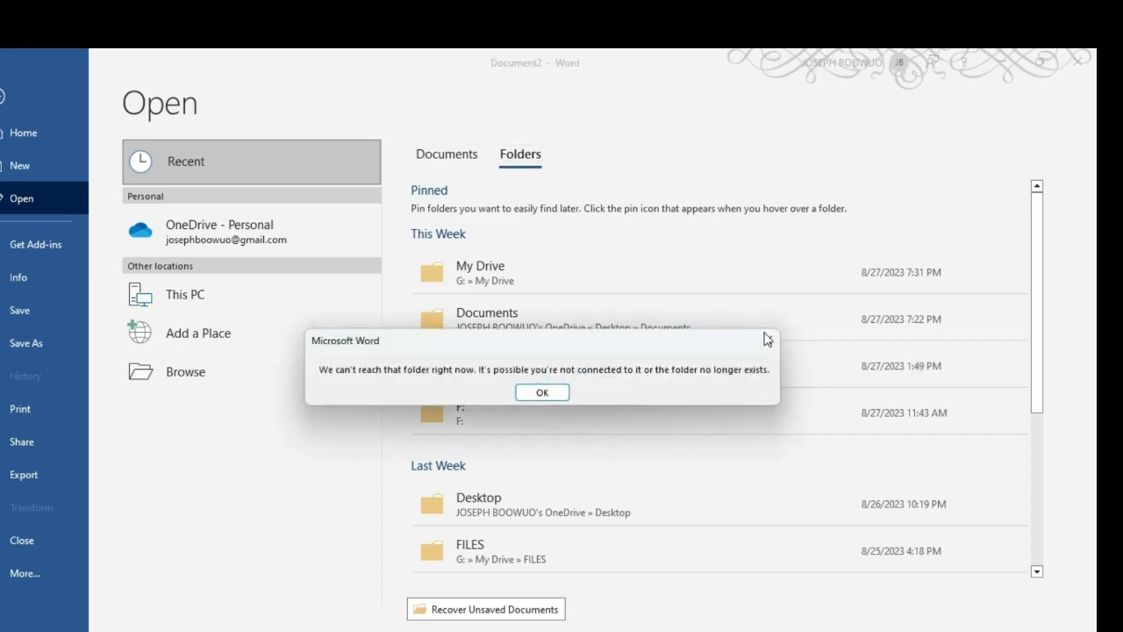
{"action": "left_click", "coordinate": [768, 339]}
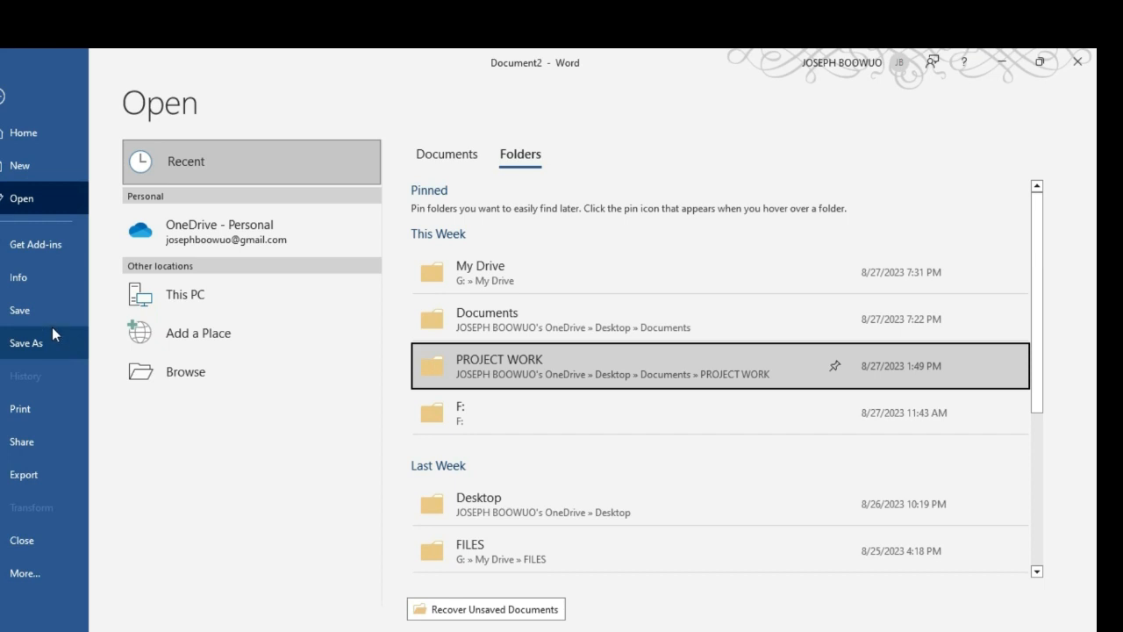
{"action": "left_click", "coordinate": [5, 99]}
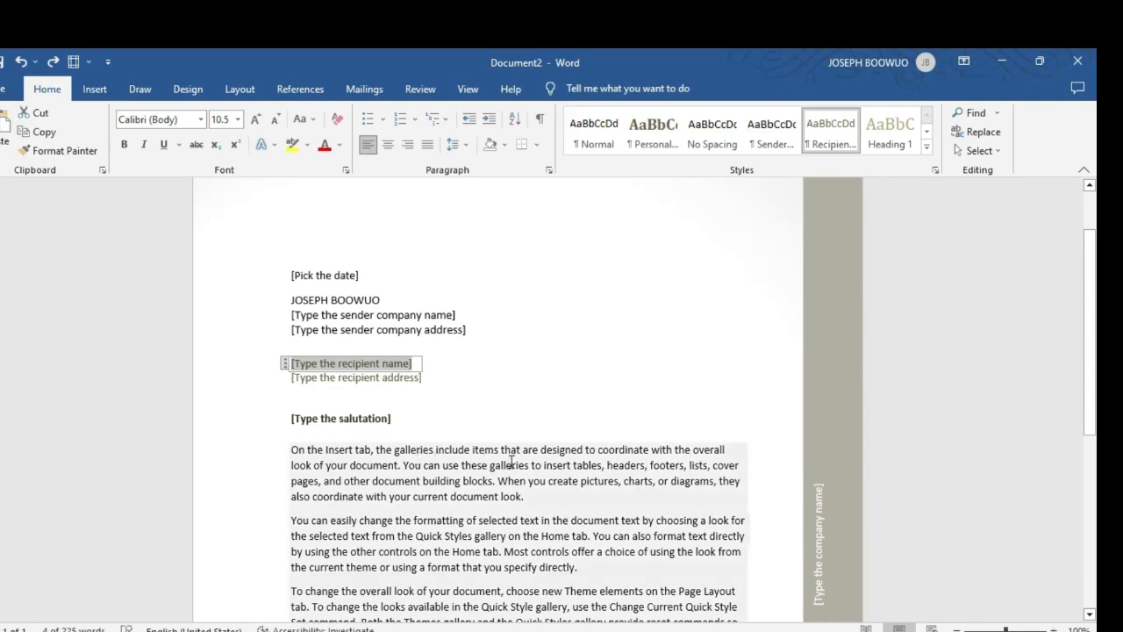
Step: Switch to the PowerPoint slide show and advance from the File Tab menu slide to the Home Tab slide
{"action": "key", "text": "super+Tab"}
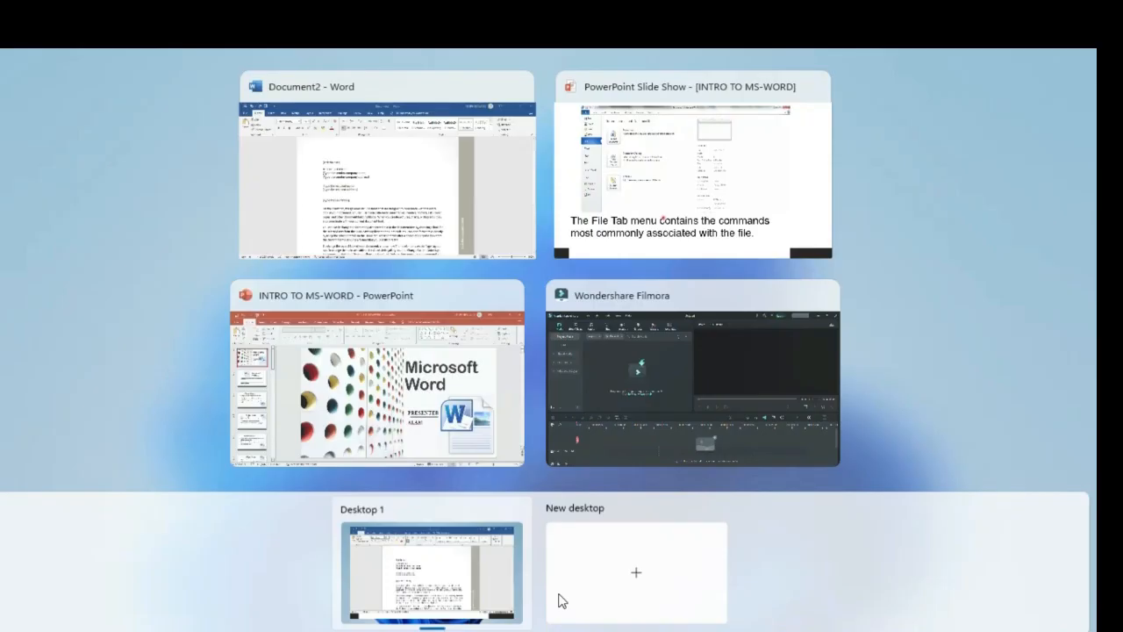
{"action": "left_click", "coordinate": [677, 197]}
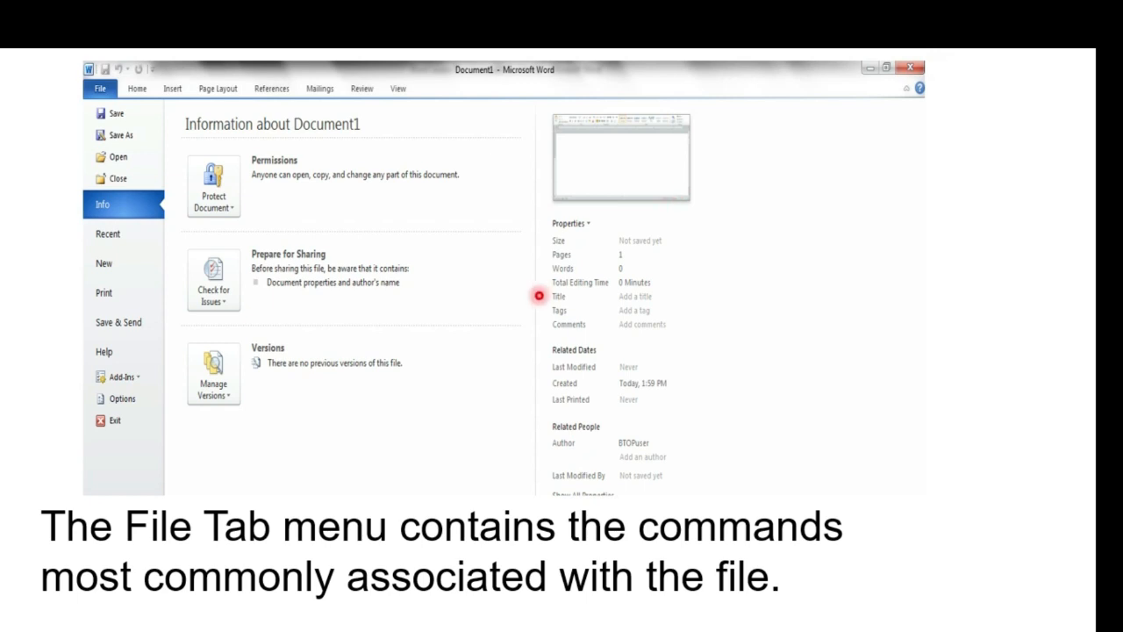
{"action": "left_click", "coordinate": [539, 296]}
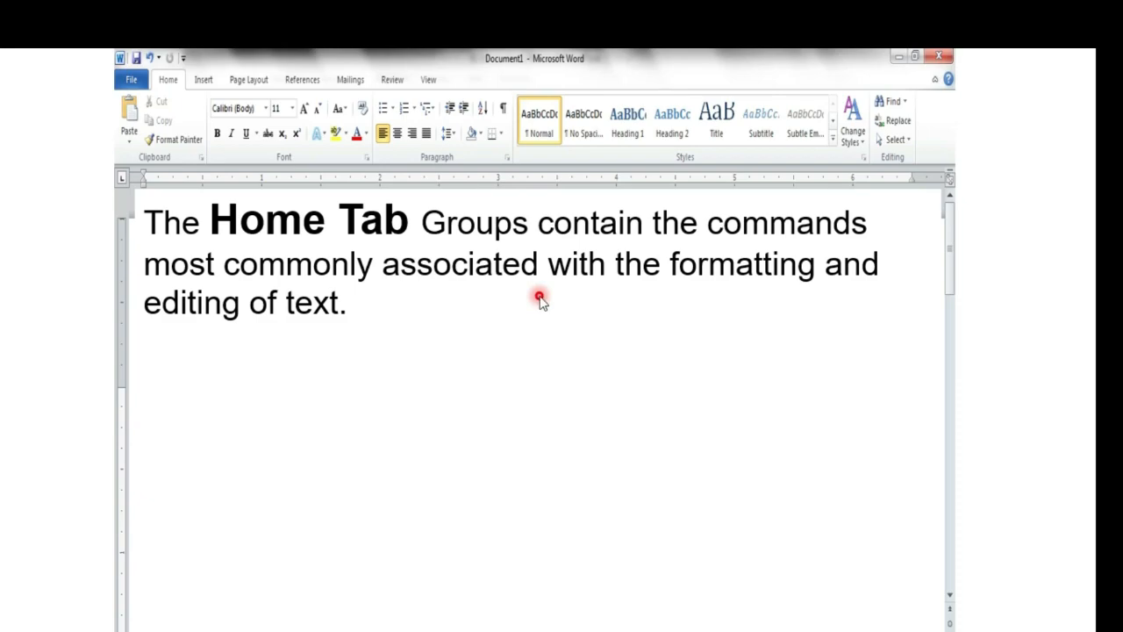
Step: Switch to Word and examine the Insert commands, viewing the table grid, picture sources, symbol list and built-in equations
{"action": "key", "text": "super+Tab"}
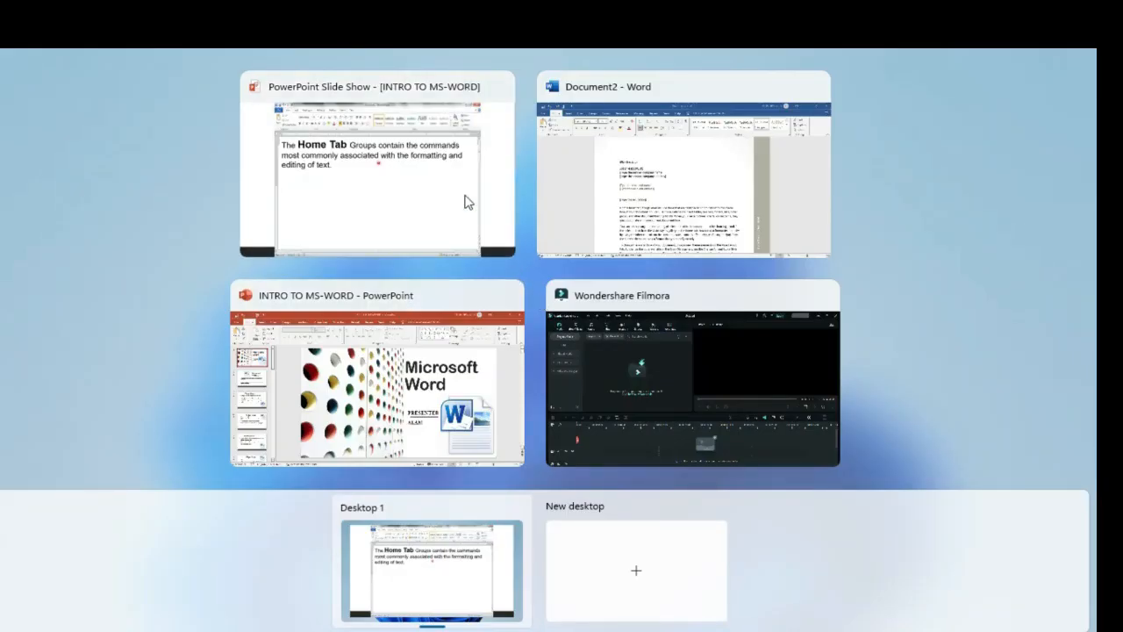
{"action": "left_click", "coordinate": [634, 160]}
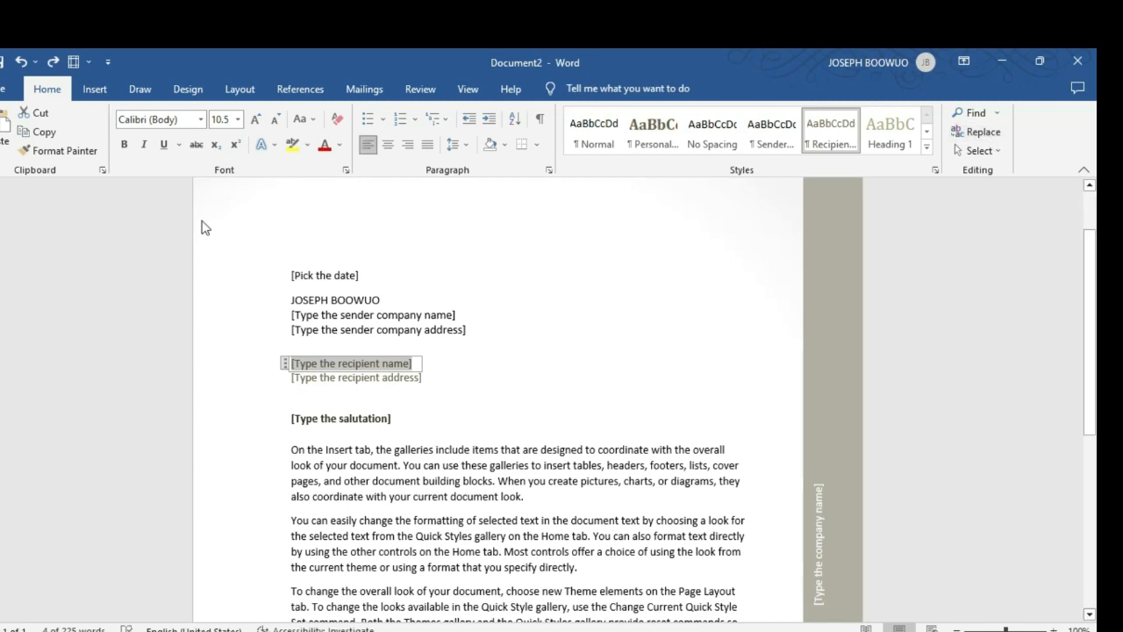
{"action": "left_click", "coordinate": [97, 91]}
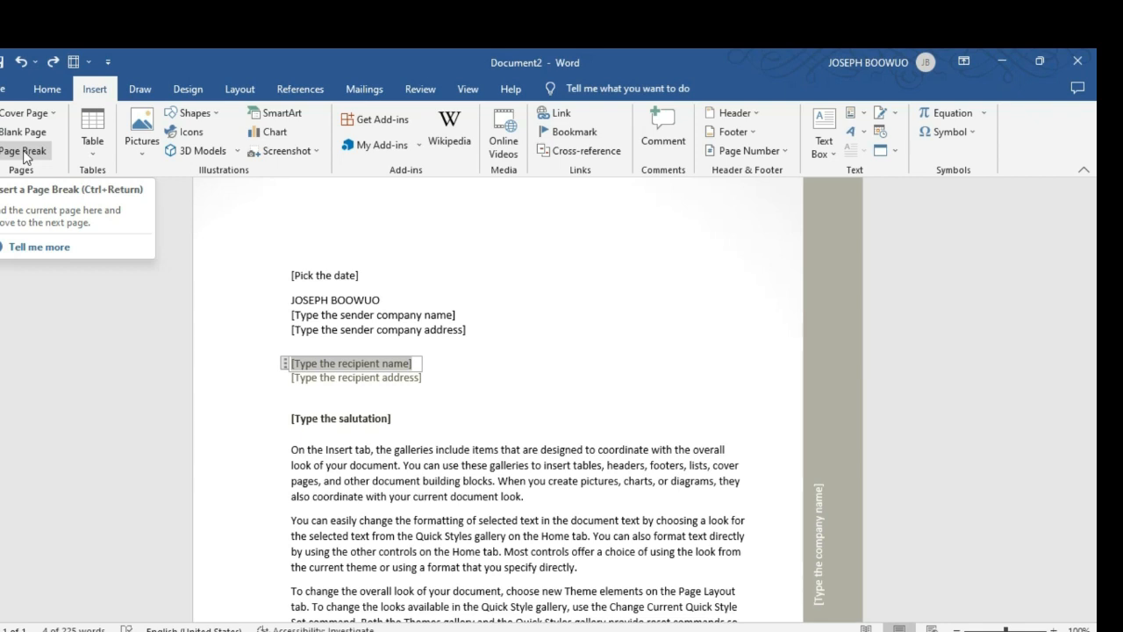
{"action": "left_click", "coordinate": [92, 149]}
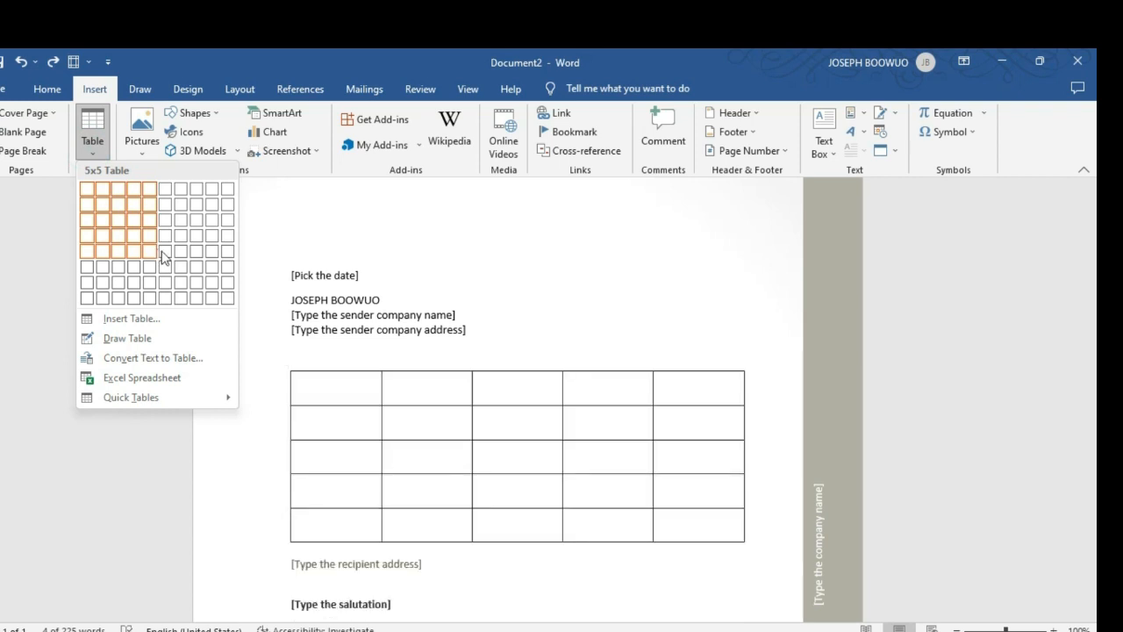
{"action": "left_click", "coordinate": [146, 138]}
{"action": "left_click", "coordinate": [144, 142]}
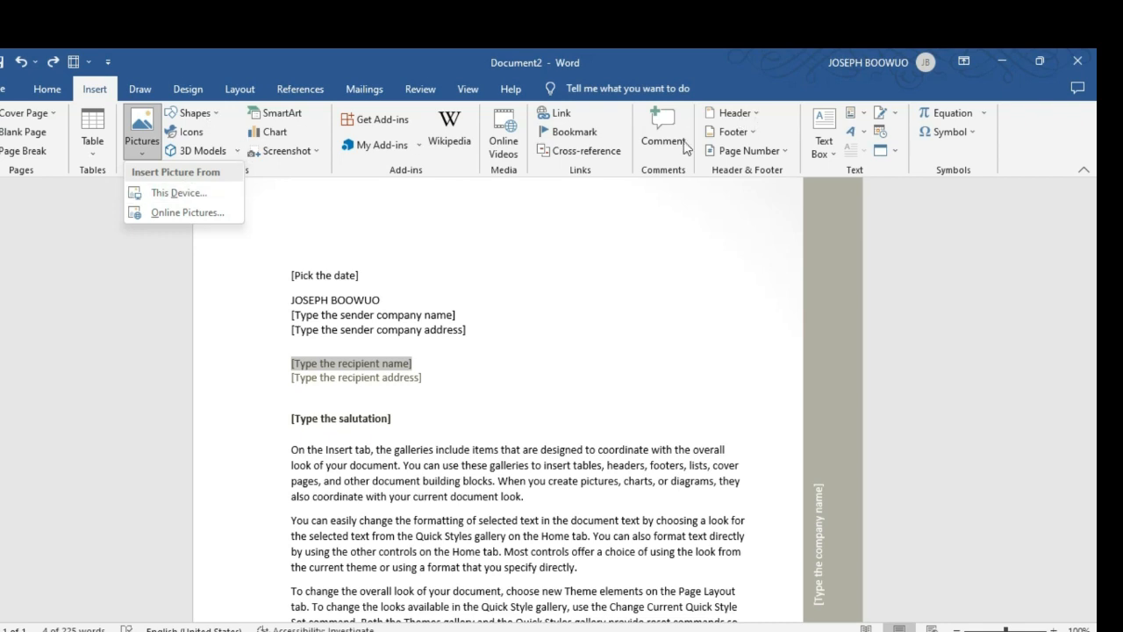
{"action": "left_click", "coordinate": [974, 138]}
{"action": "left_click", "coordinate": [975, 139]}
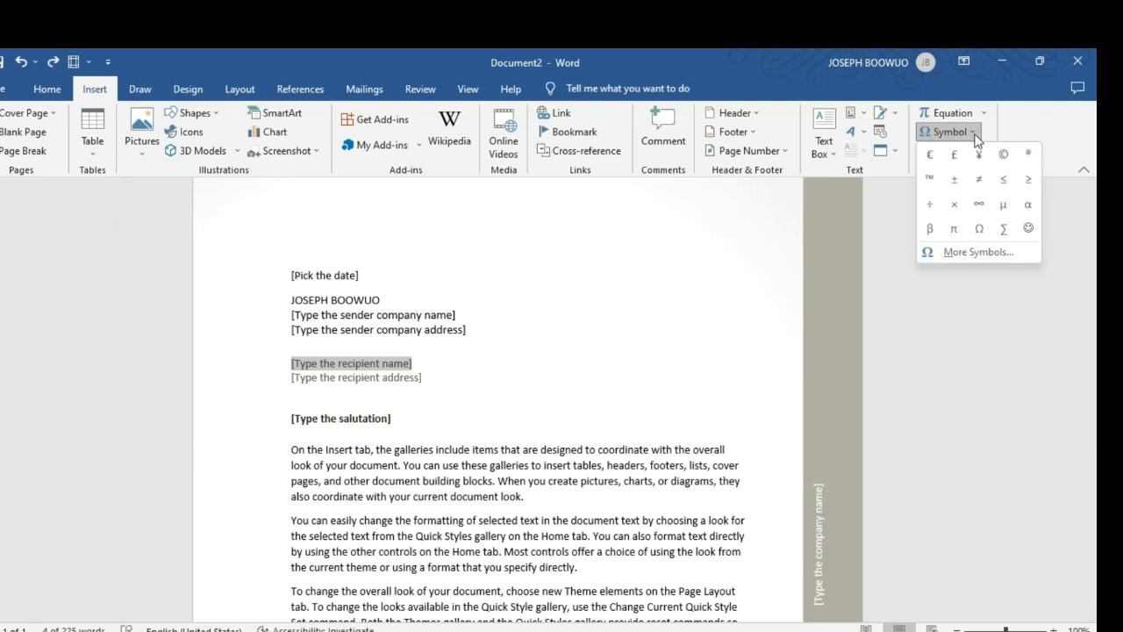
{"action": "left_click", "coordinate": [983, 114]}
{"action": "left_click", "coordinate": [982, 113]}
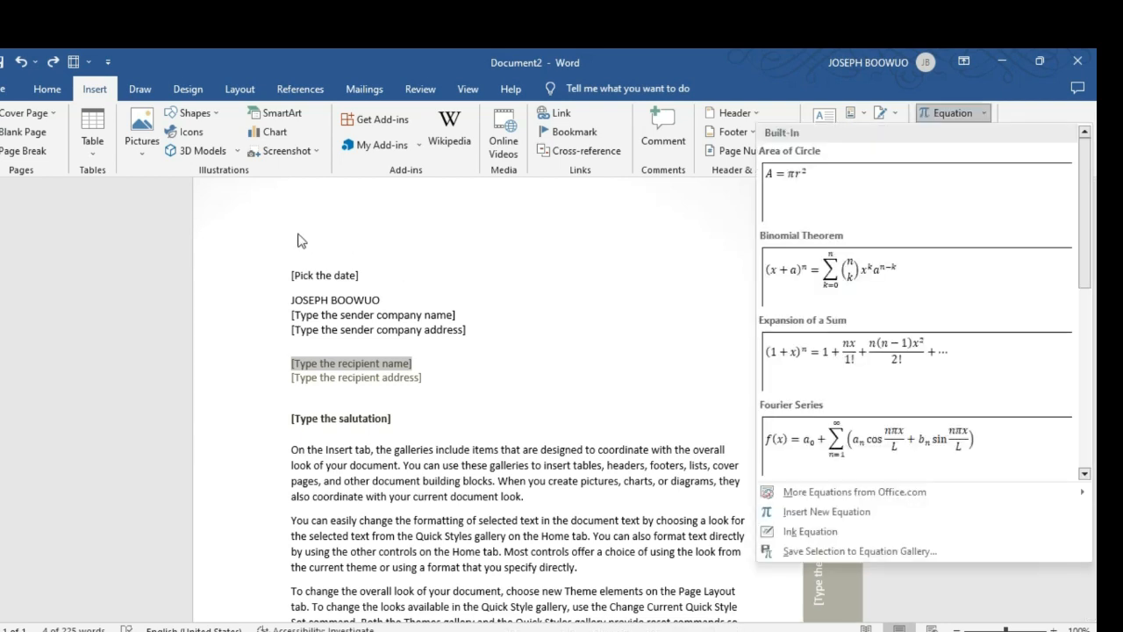
Step: Scribble loops with the red 0.35 mm pen in the blank area beside the sender details, and undo the ink stroke
{"action": "left_click", "coordinate": [146, 92]}
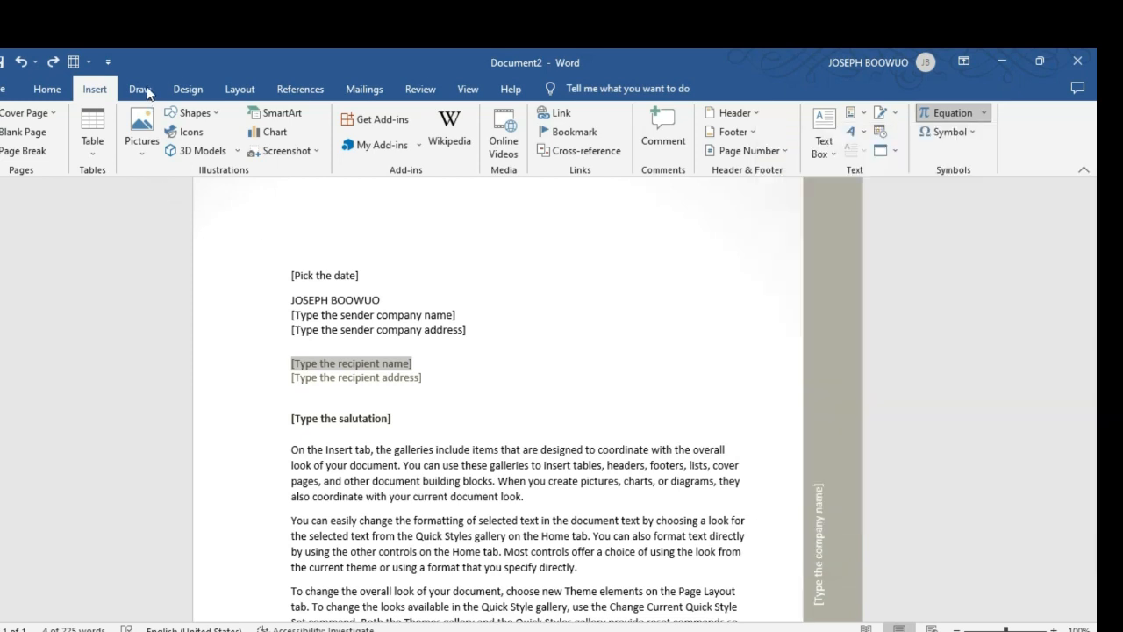
{"action": "left_click", "coordinate": [145, 91]}
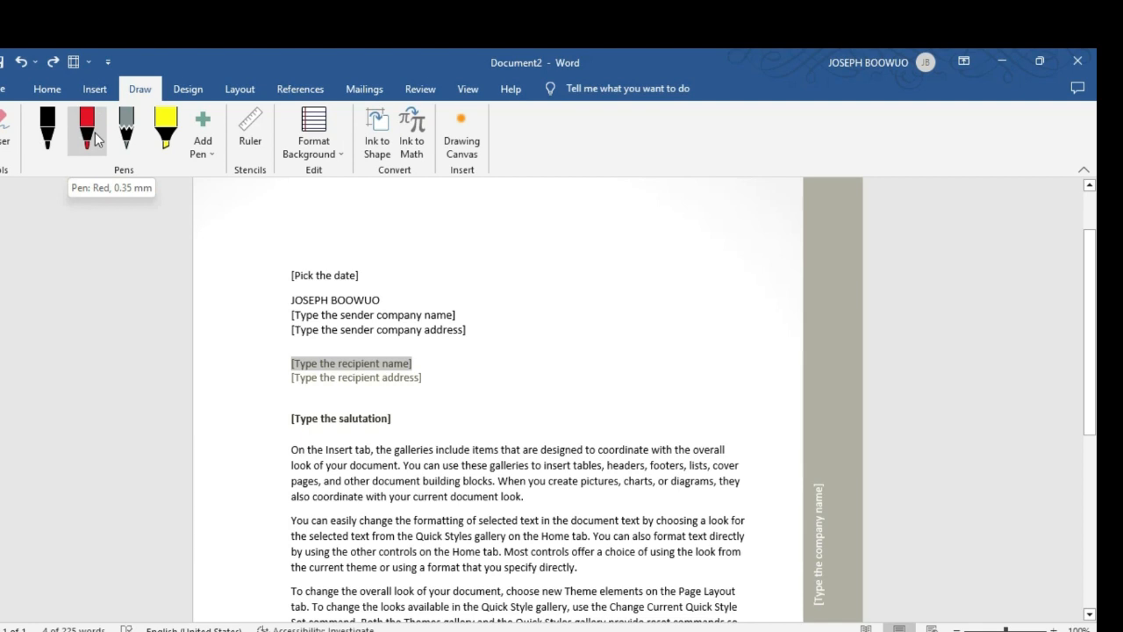
{"action": "left_click", "coordinate": [49, 129]}
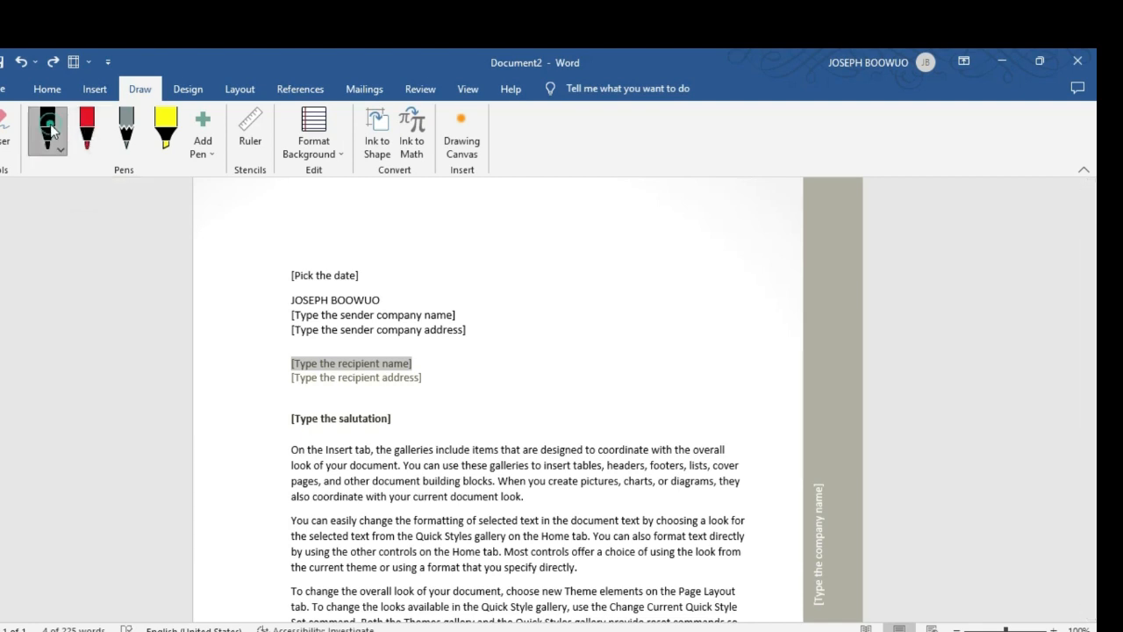
{"action": "left_click", "coordinate": [87, 130]}
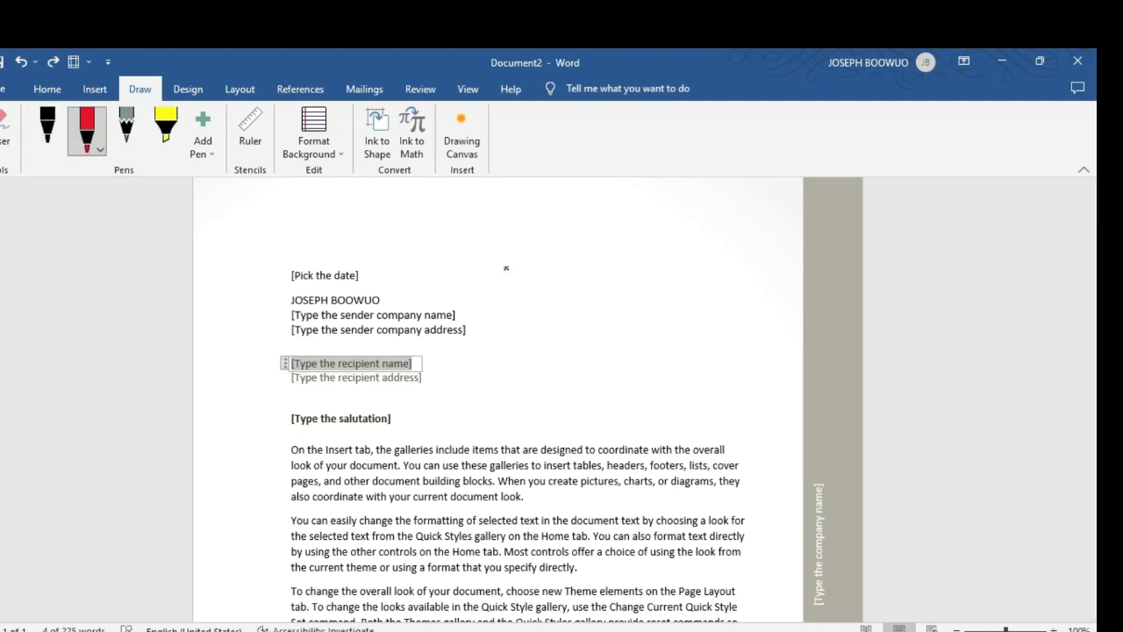
{"action": "mouse_move", "coordinate": [505, 268]}
{"action": "left_mouse_down"}
{"action": "mouse_move", "coordinate": [519, 321]}
{"action": "mouse_move", "coordinate": [614, 289]}
{"action": "mouse_move", "coordinate": [579, 324]}
{"action": "left_mouse_up"}
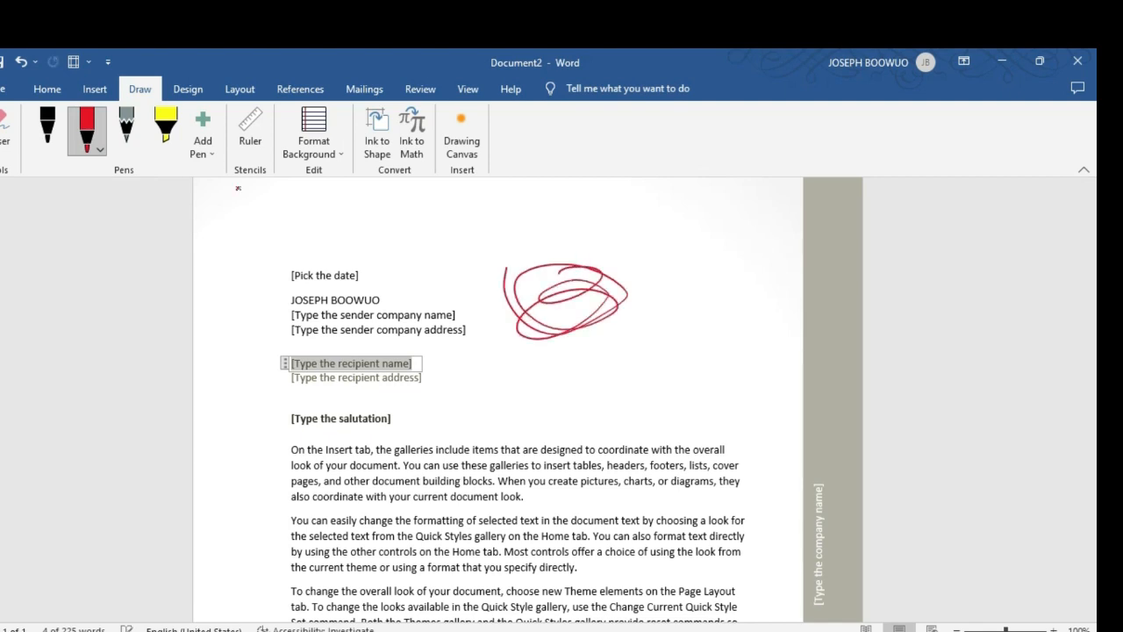
{"action": "left_click", "coordinate": [22, 63]}
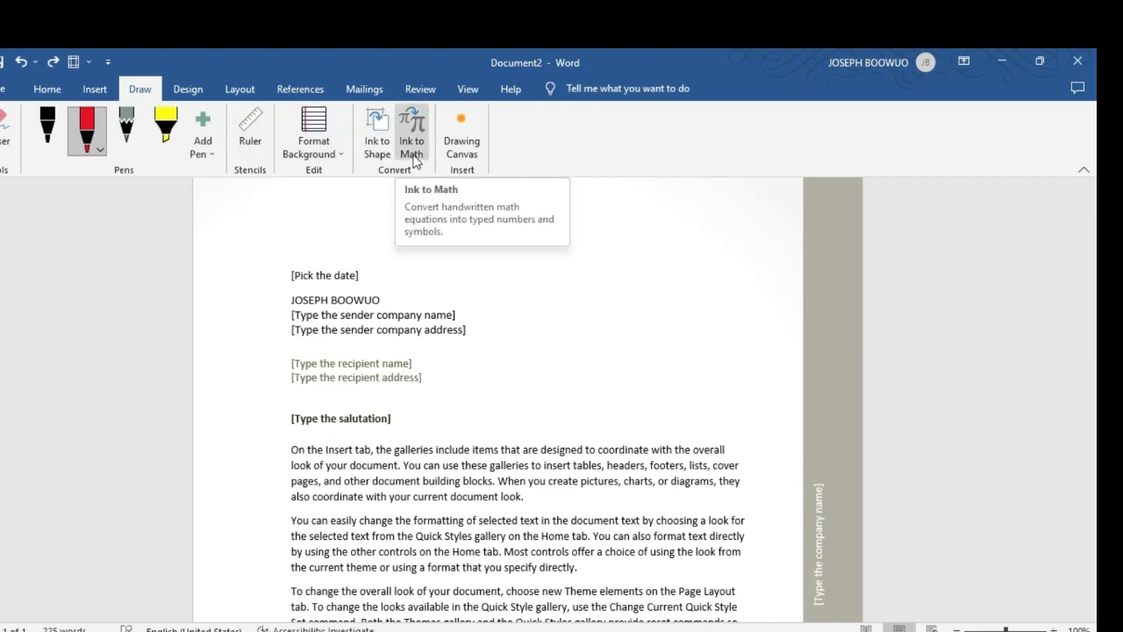
Step: Try several document formatting style sets on the letter, ending with the one that has a right-aligned title
{"action": "left_click", "coordinate": [188, 89]}
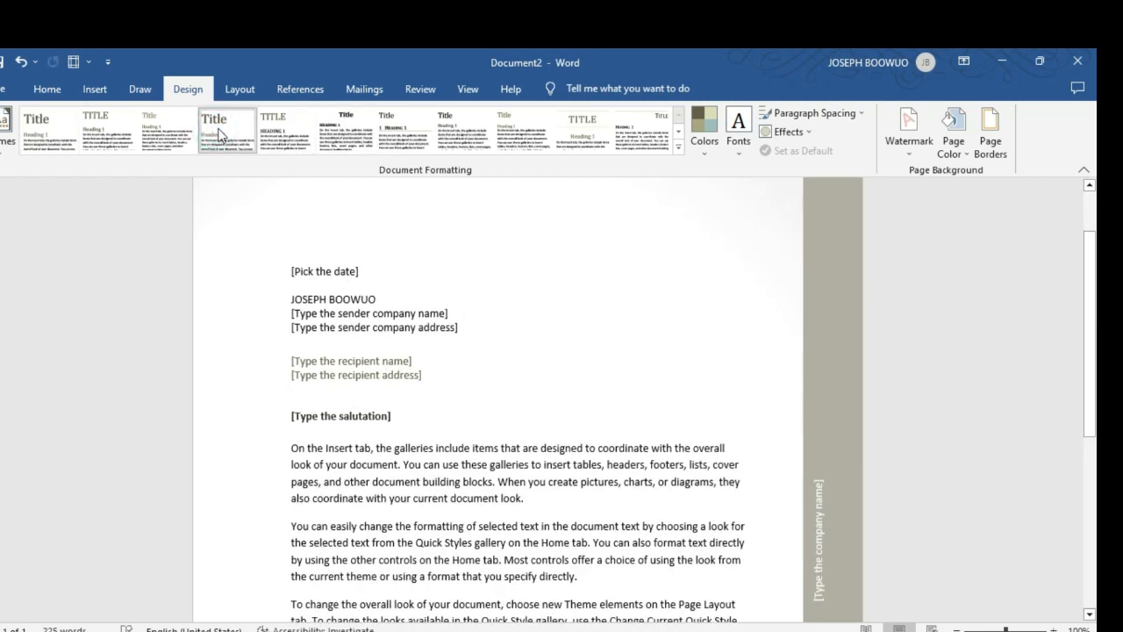
{"action": "left_click", "coordinate": [369, 133]}
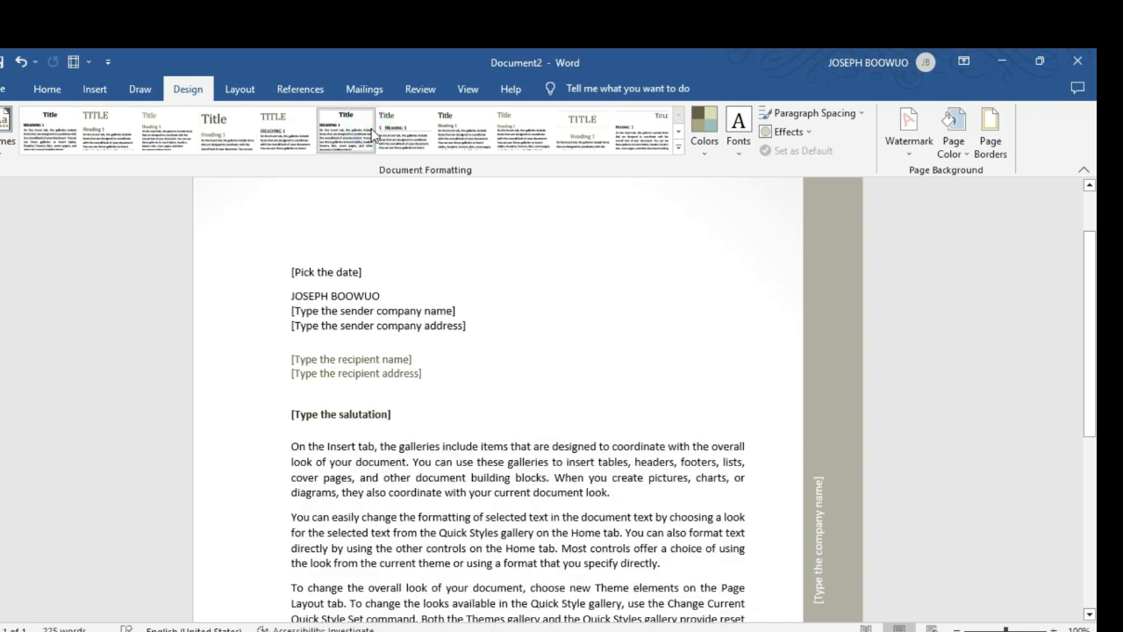
{"action": "left_click", "coordinate": [463, 131]}
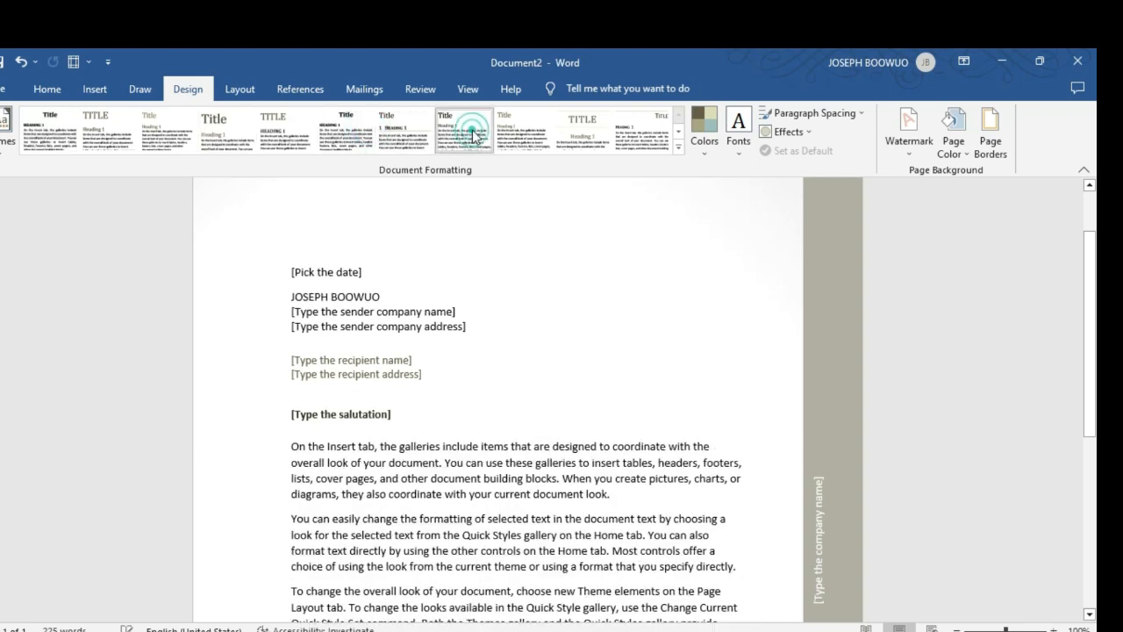
{"action": "left_click", "coordinate": [614, 146]}
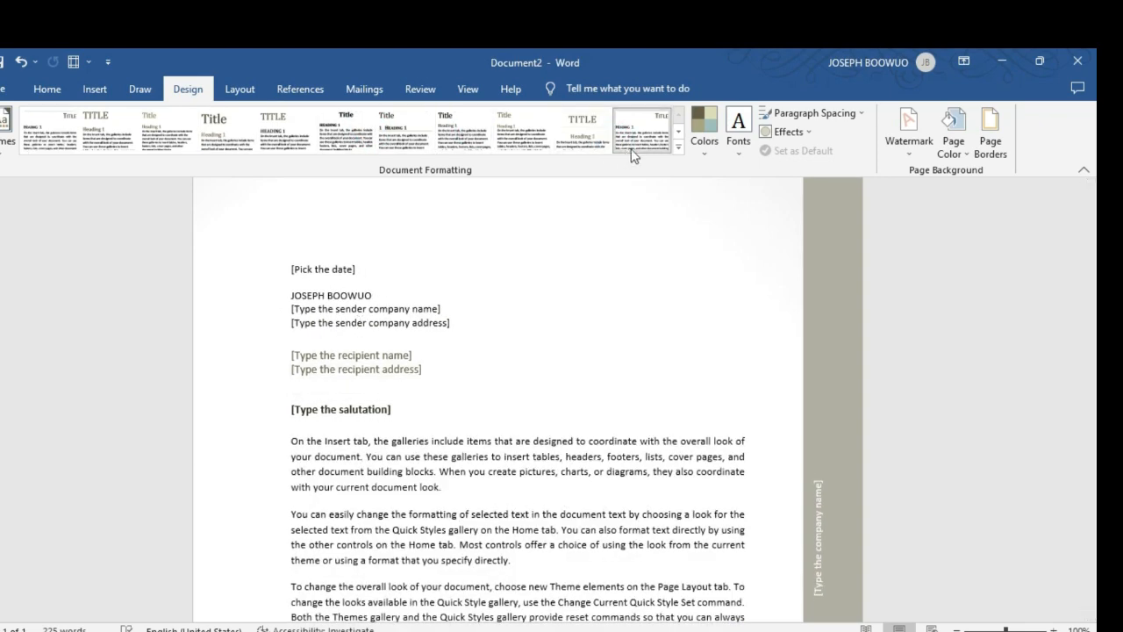
Step: Apply the Office 2007 - 2010 theme colors and the style set with uppercase black title and heading to the letter
{"action": "left_click", "coordinate": [707, 131]}
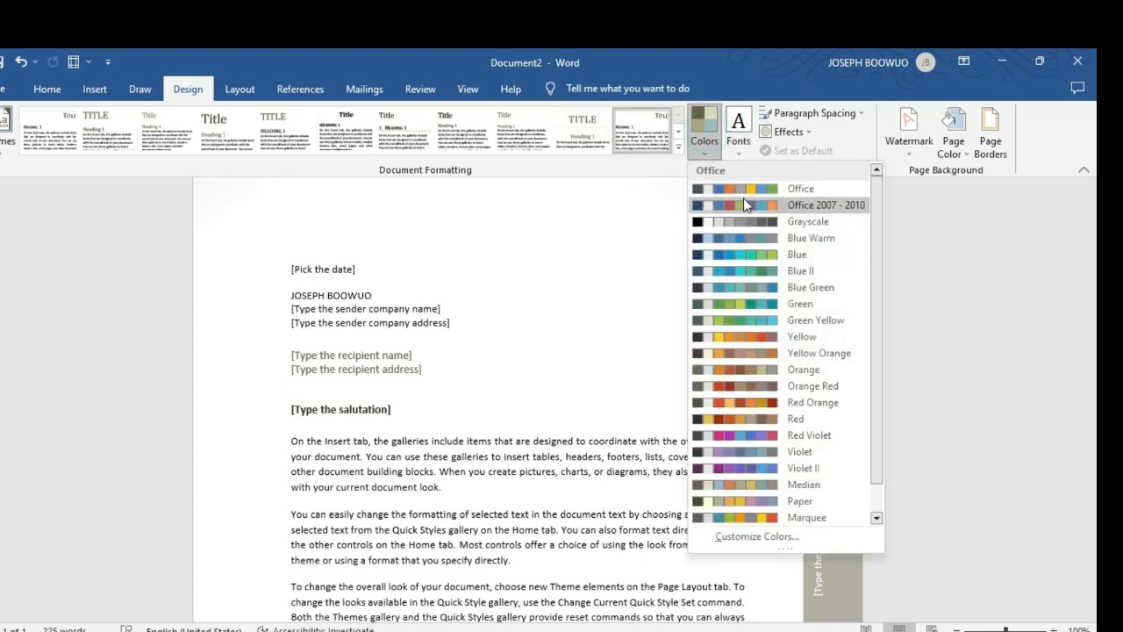
{"action": "left_click", "coordinate": [743, 201]}
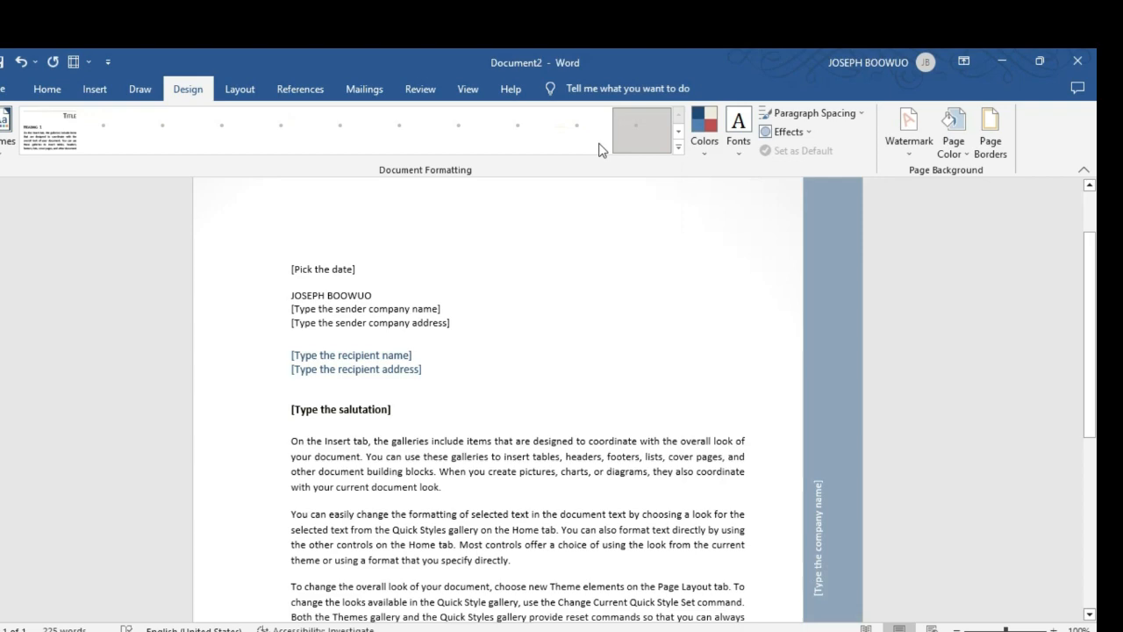
{"action": "left_click", "coordinate": [226, 131]}
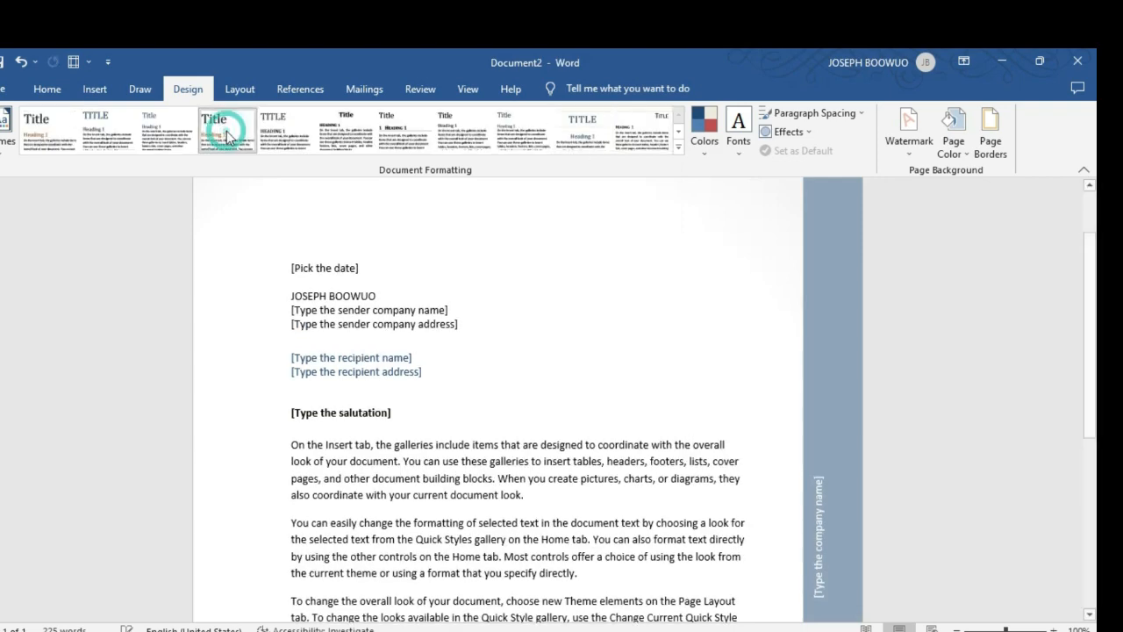
{"action": "left_click", "coordinate": [263, 135]}
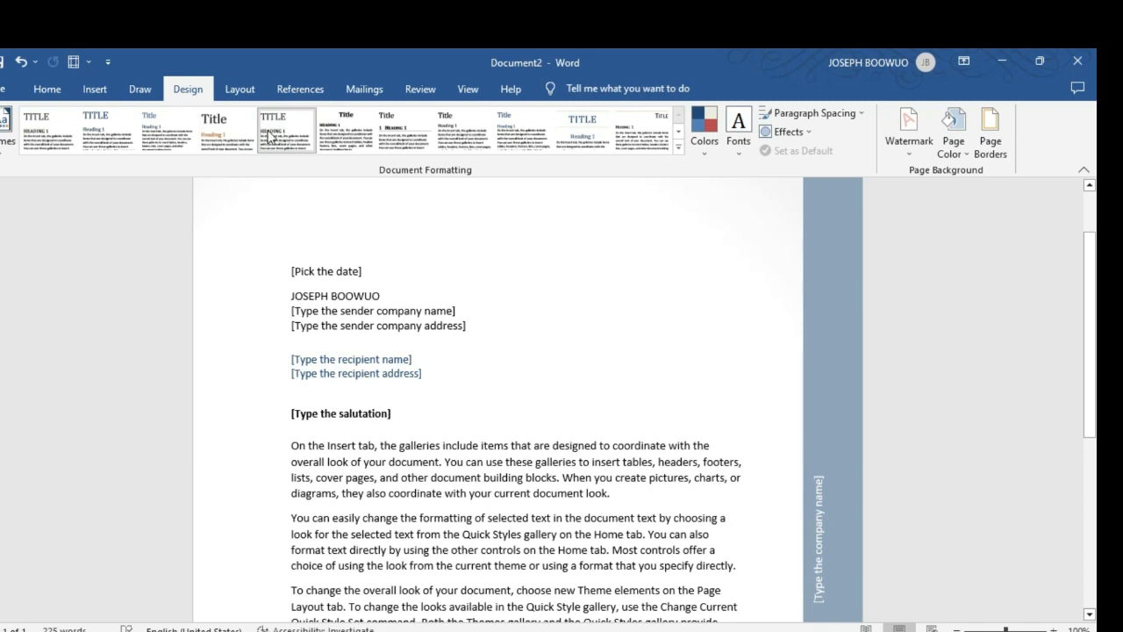
Step: View the preset page margins among the Layout commands and close the list without choosing one
{"action": "left_click", "coordinate": [249, 94]}
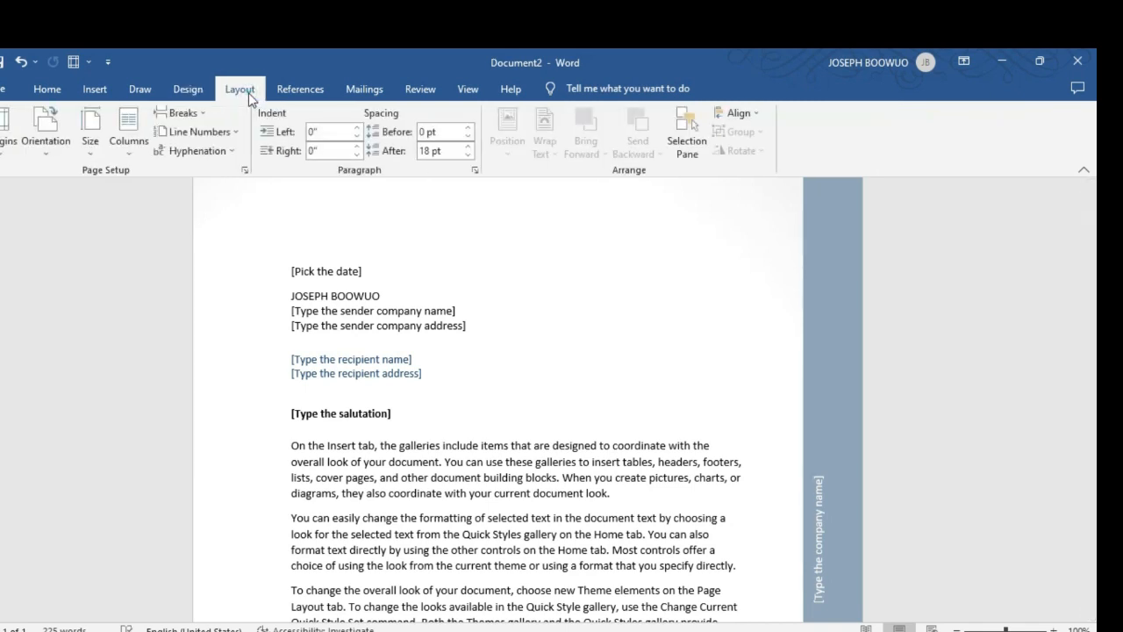
{"action": "left_click", "coordinate": [5, 149]}
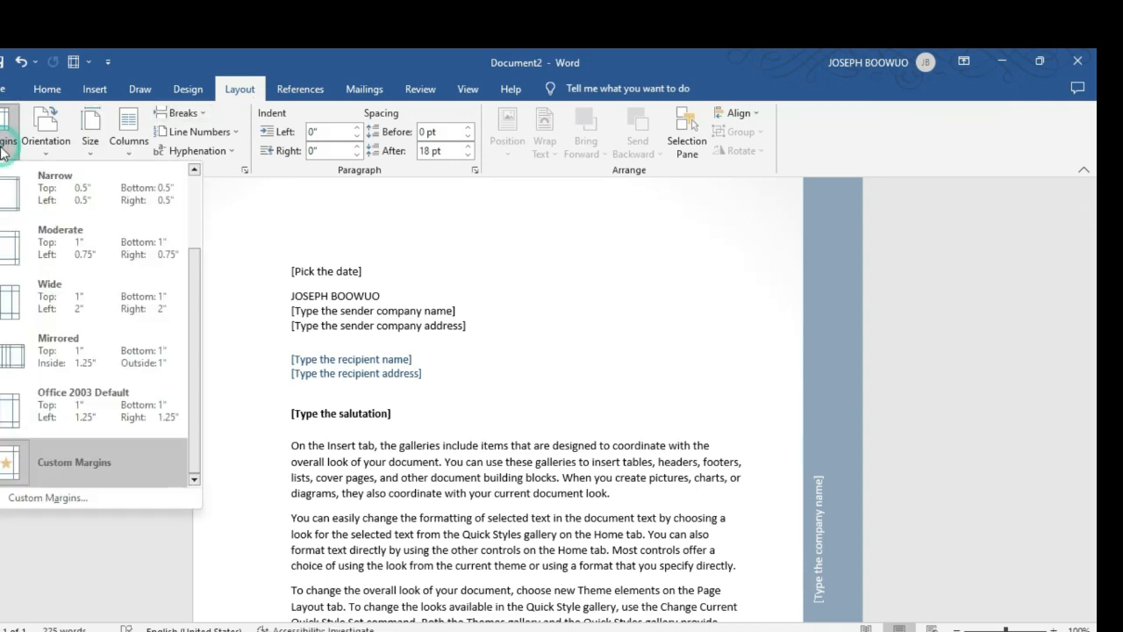
{"action": "left_click", "coordinate": [276, 368]}
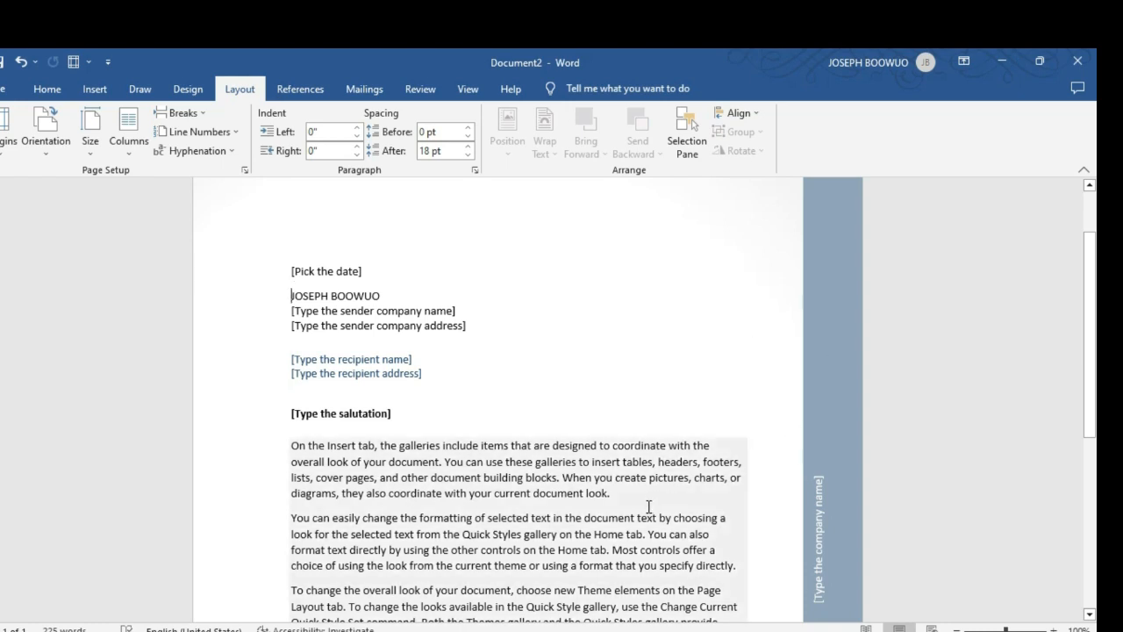
Step: View the preset page margins and the page and section break options, closing both lists without choosing any
{"action": "left_click", "coordinate": [7, 145]}
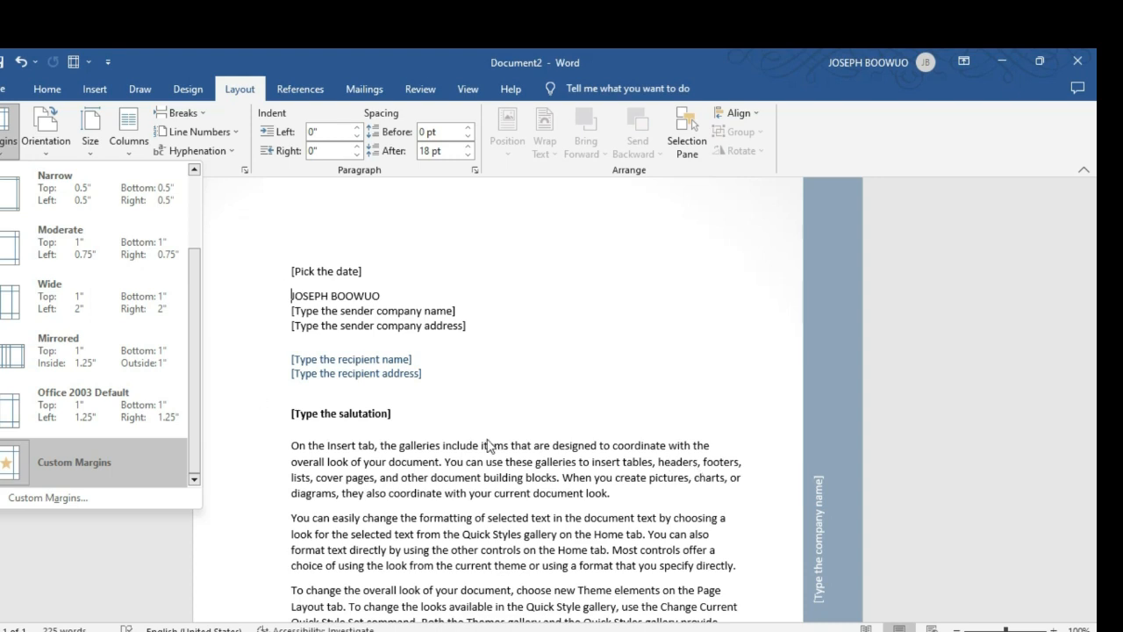
{"action": "left_click", "coordinate": [491, 445]}
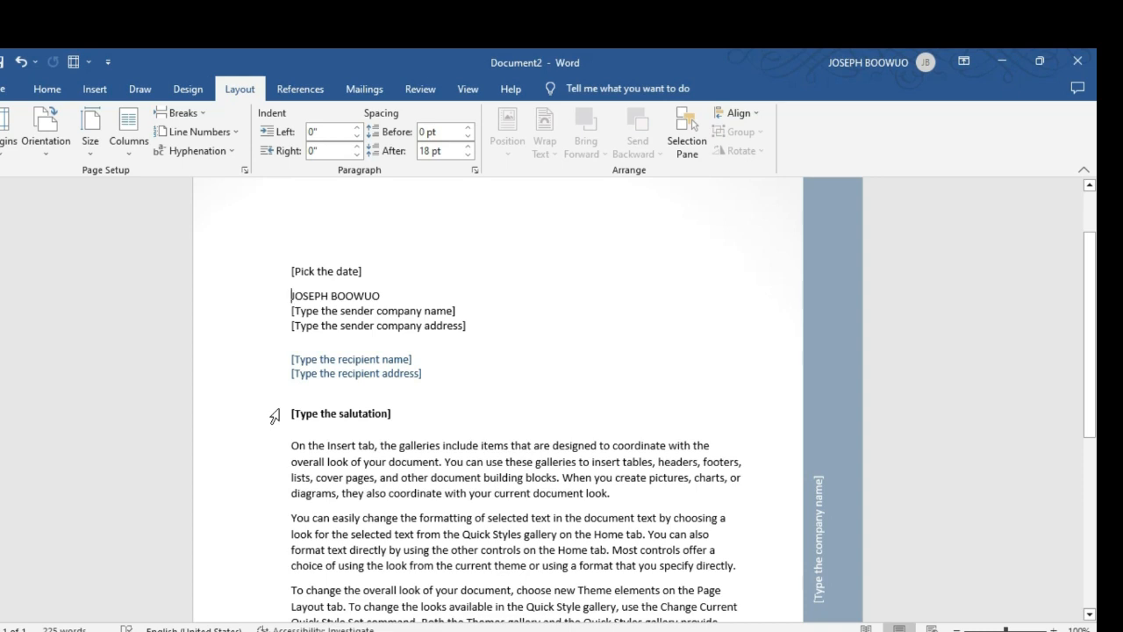
{"action": "left_click", "coordinate": [207, 115]}
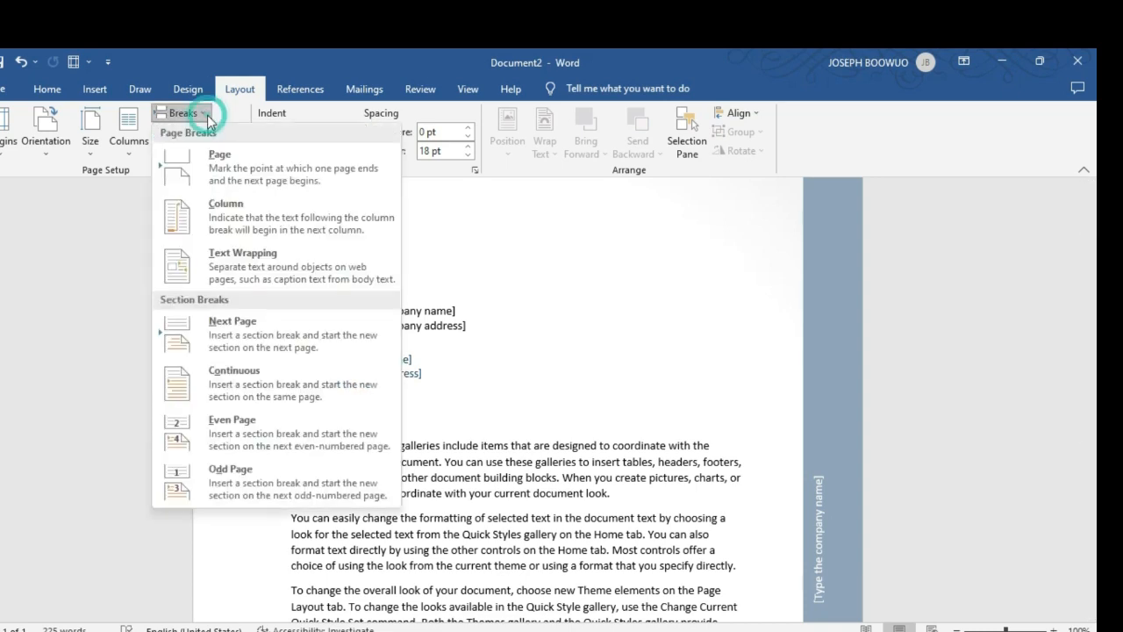
{"action": "left_click", "coordinate": [526, 259]}
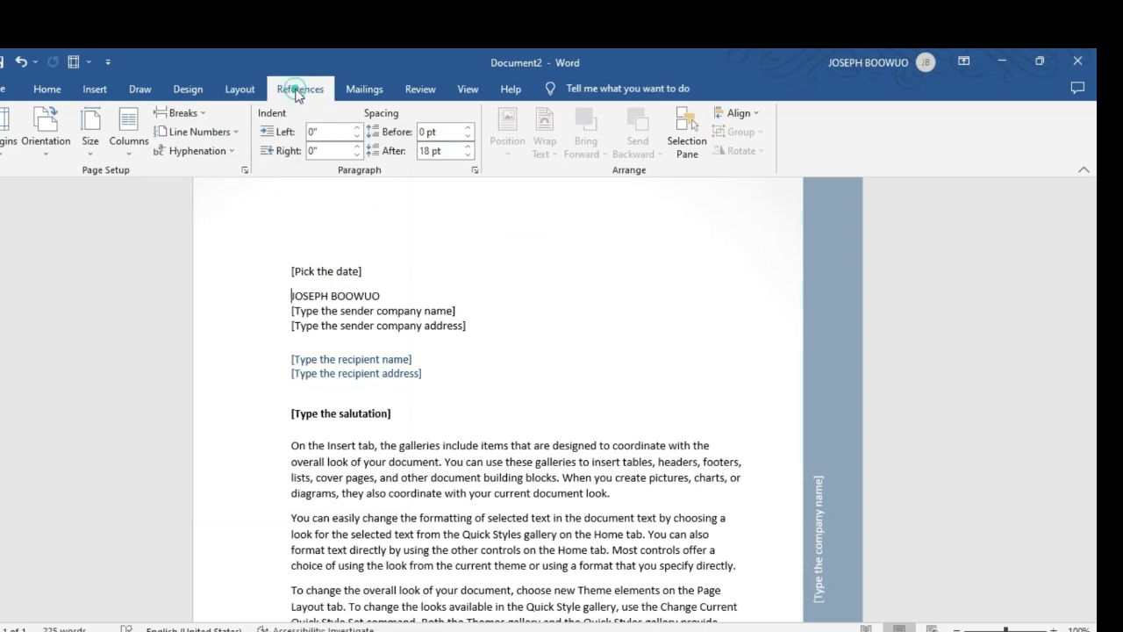
Step: Insert a table with four columns and three rows between the date placeholder and the sender's name
{"action": "left_click", "coordinate": [299, 91]}
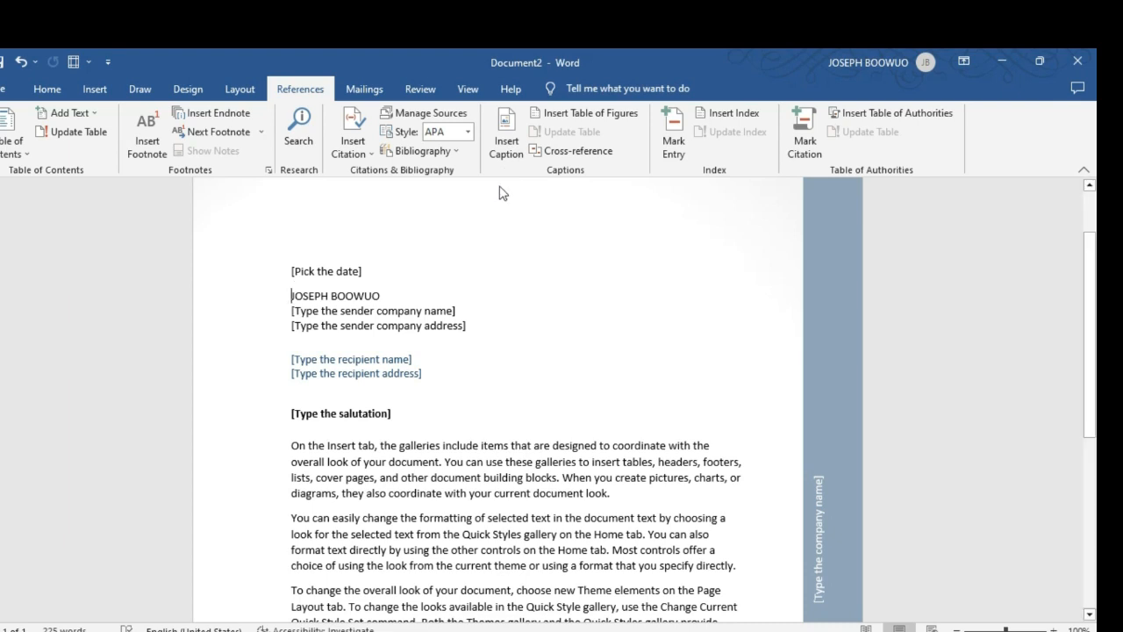
{"action": "left_click", "coordinate": [94, 89]}
{"action": "left_click", "coordinate": [92, 139]}
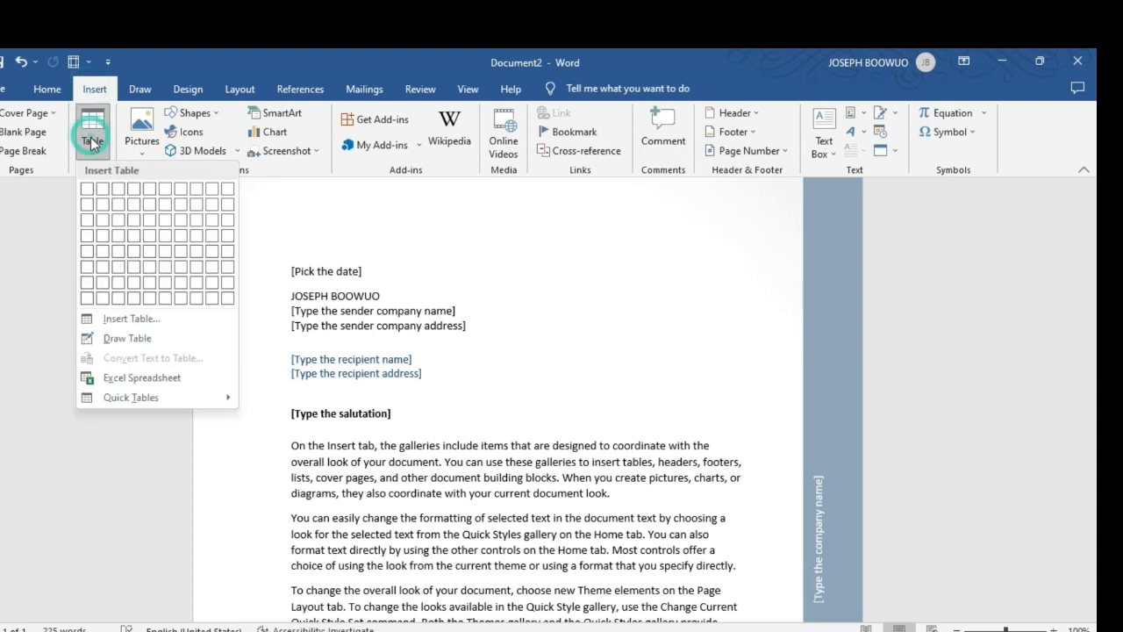
{"action": "left_click", "coordinate": [133, 223]}
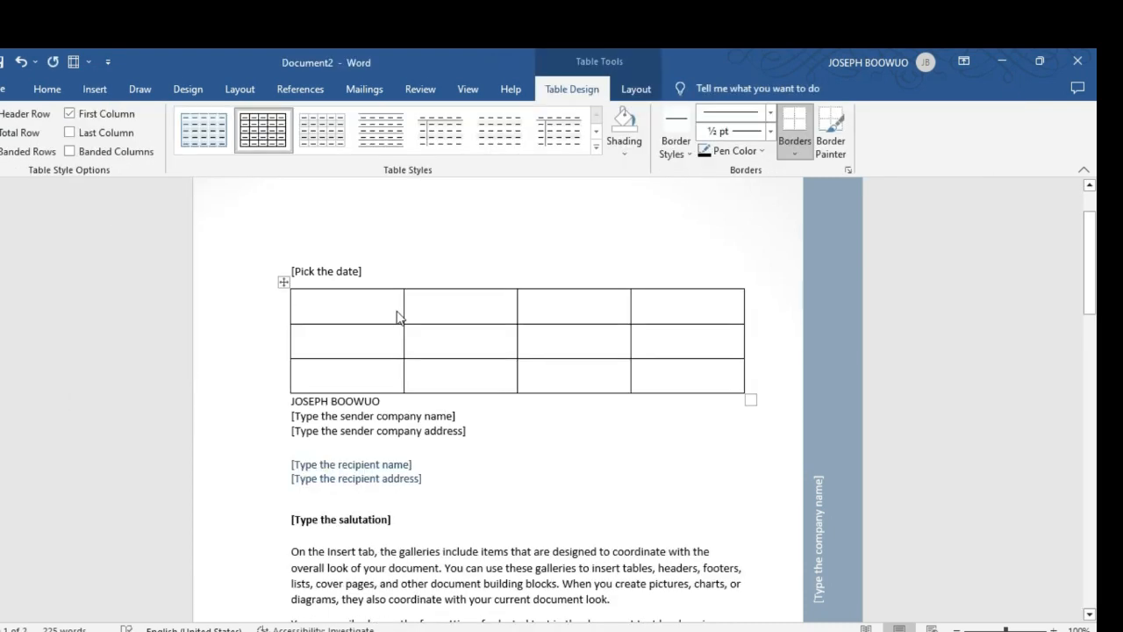
Step: Add the caption "Table 1" above the new table, using the Table label
{"action": "left_click", "coordinate": [301, 90]}
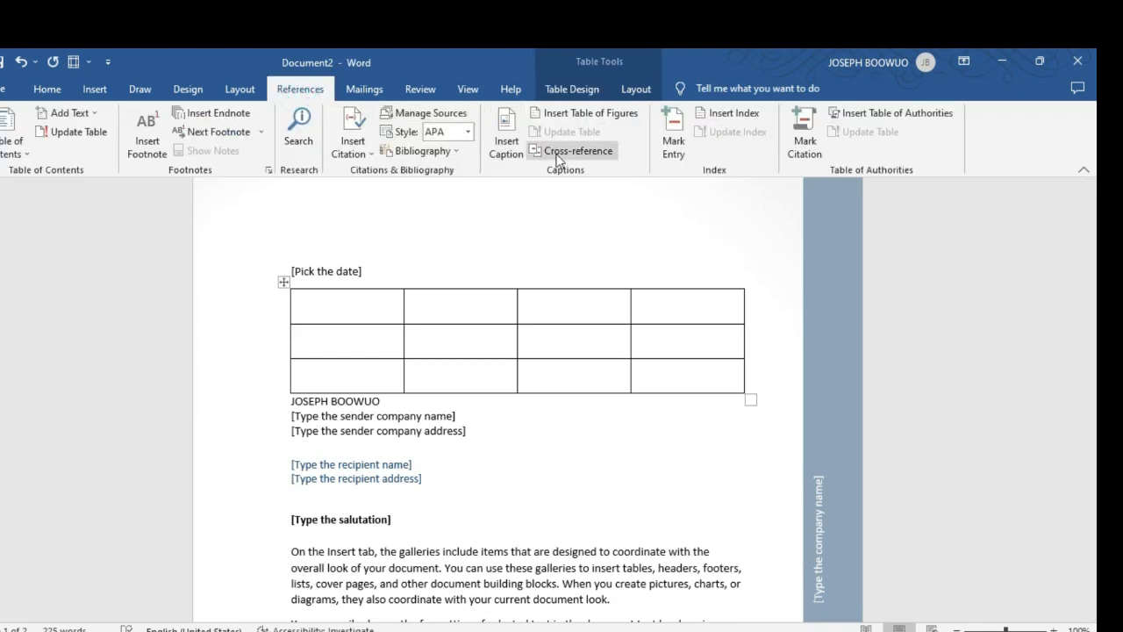
{"action": "left_click", "coordinate": [507, 141]}
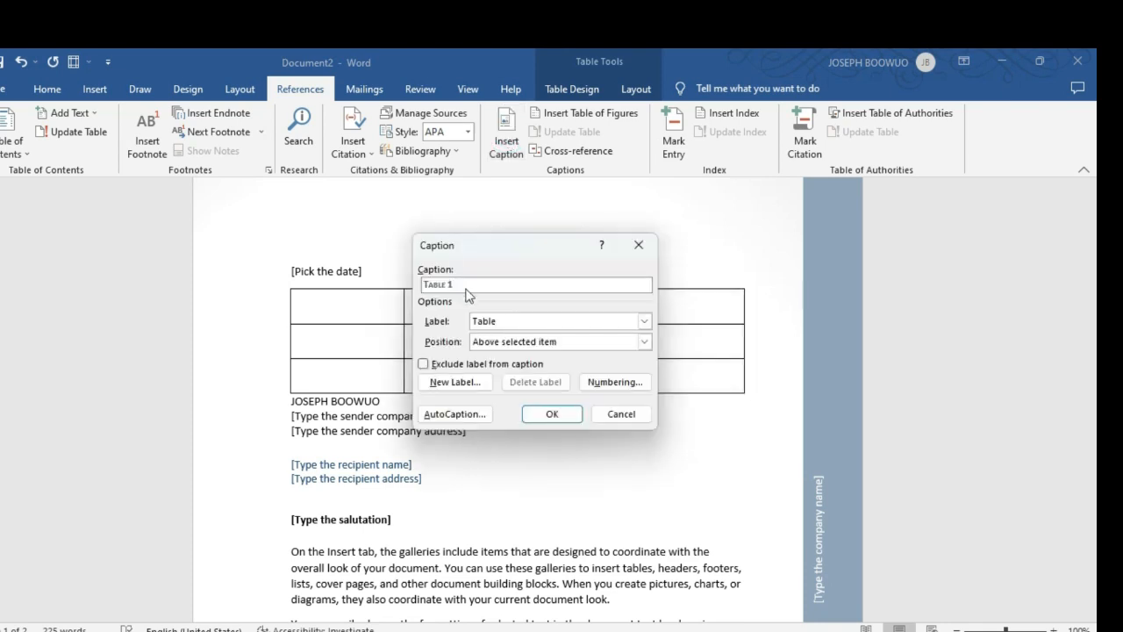
{"action": "left_click", "coordinate": [552, 413]}
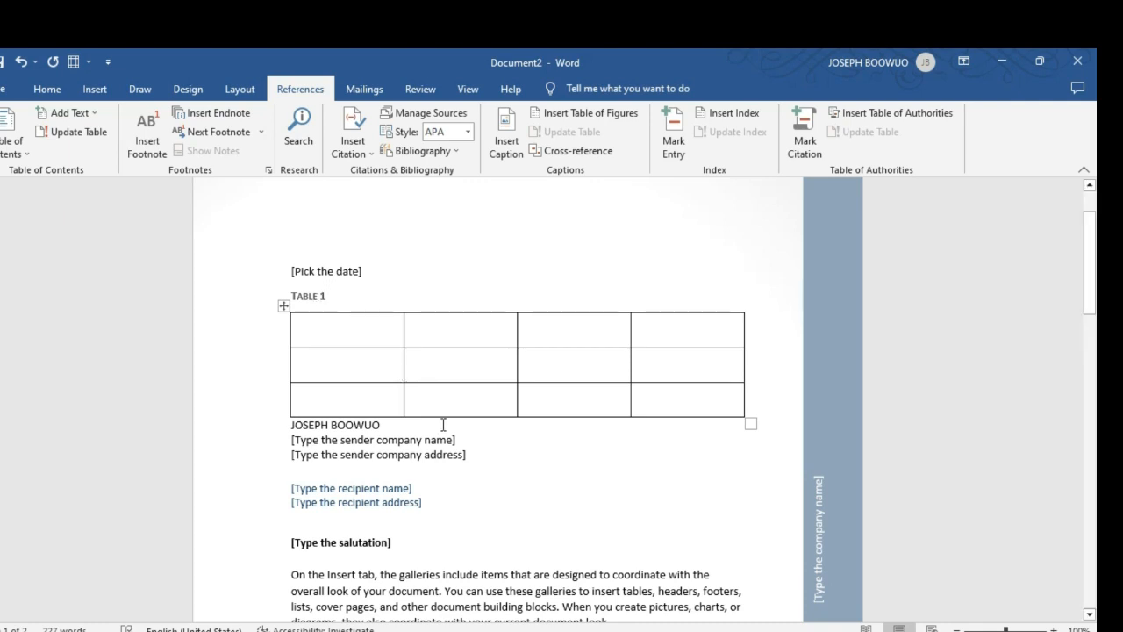
Step: Insert a second table with four columns and three rows at the recipient name placeholder
{"action": "left_click", "coordinate": [474, 457]}
{"action": "left_click", "coordinate": [516, 469]}
{"action": "left_click", "coordinate": [502, 493]}
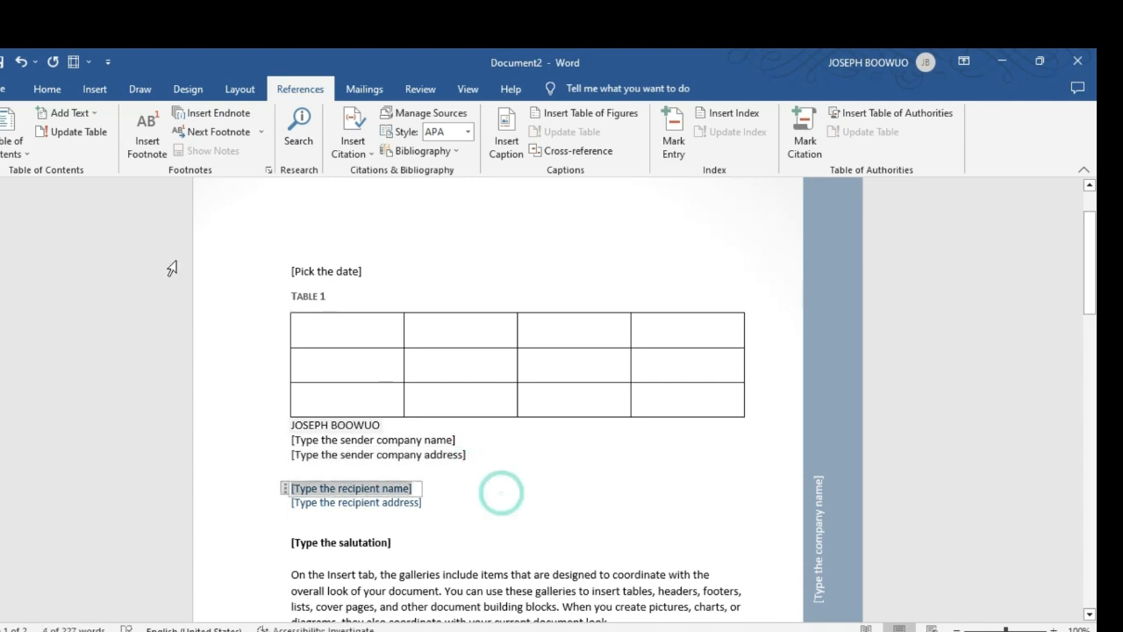
{"action": "left_click", "coordinate": [90, 91]}
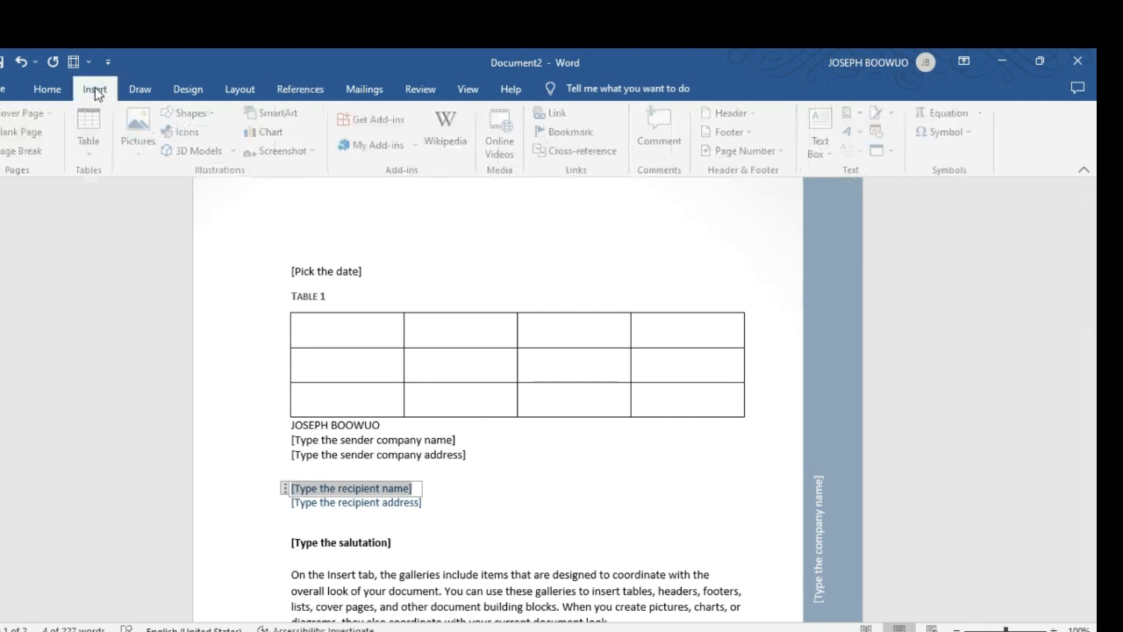
{"action": "left_click", "coordinate": [95, 138]}
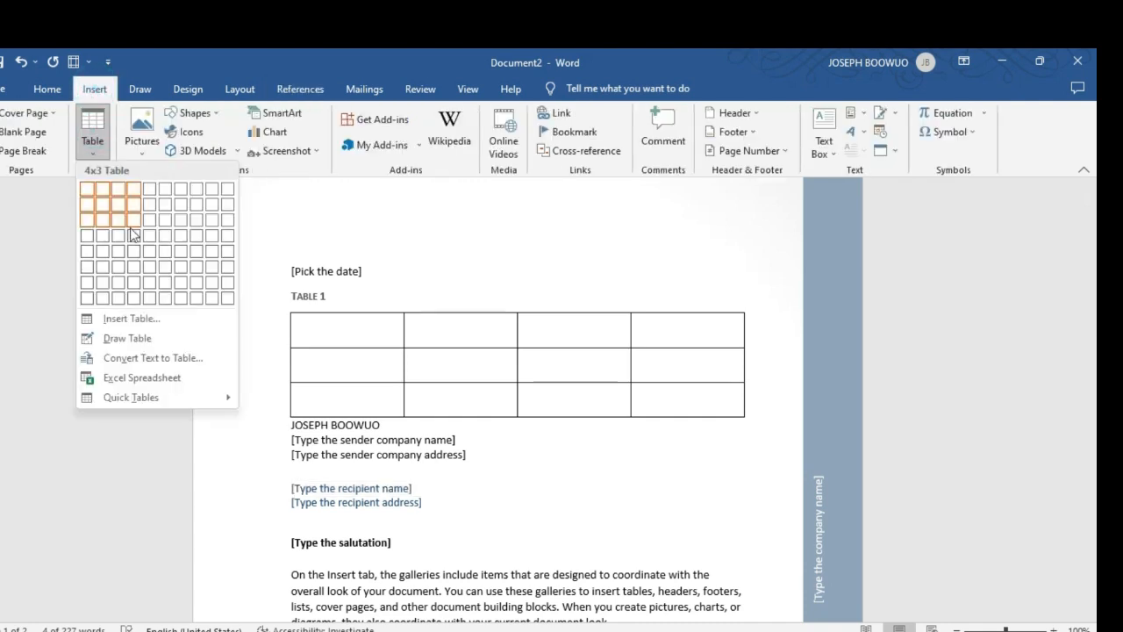
{"action": "left_click", "coordinate": [132, 225]}
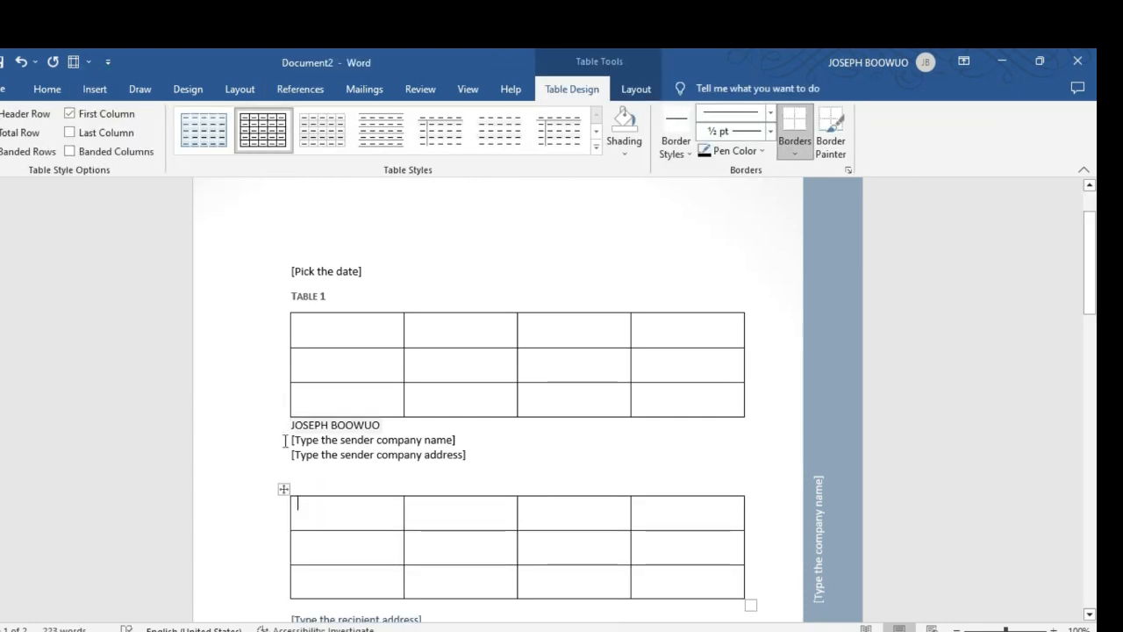
Step: Select the whole second table and add the caption "Table 2" above it
{"action": "left_click", "coordinate": [285, 490]}
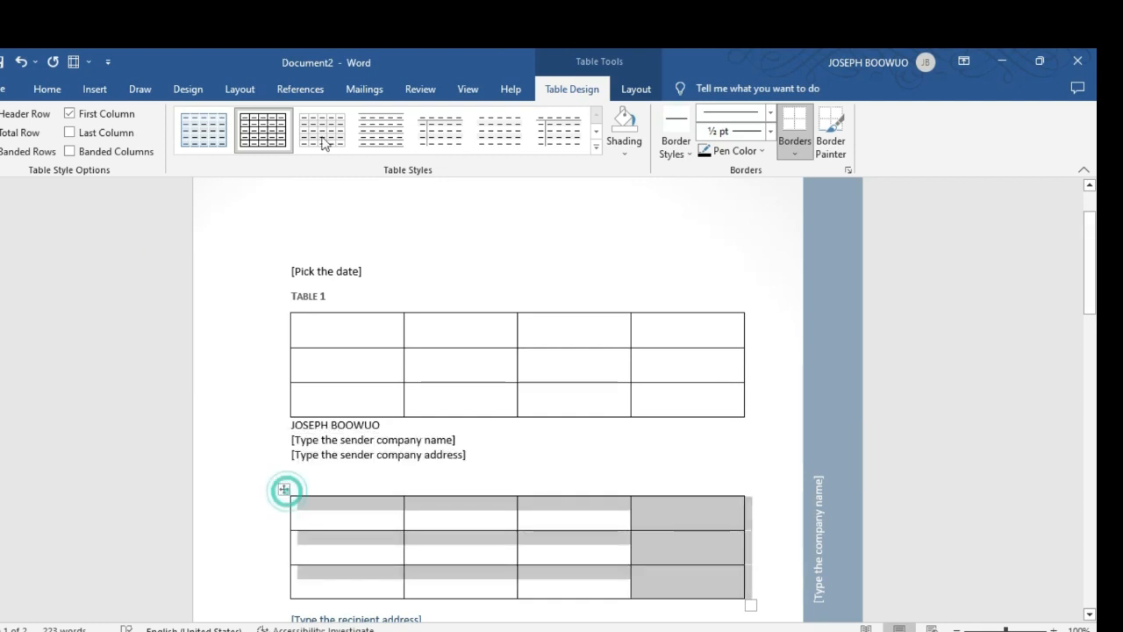
{"action": "left_click", "coordinate": [314, 87]}
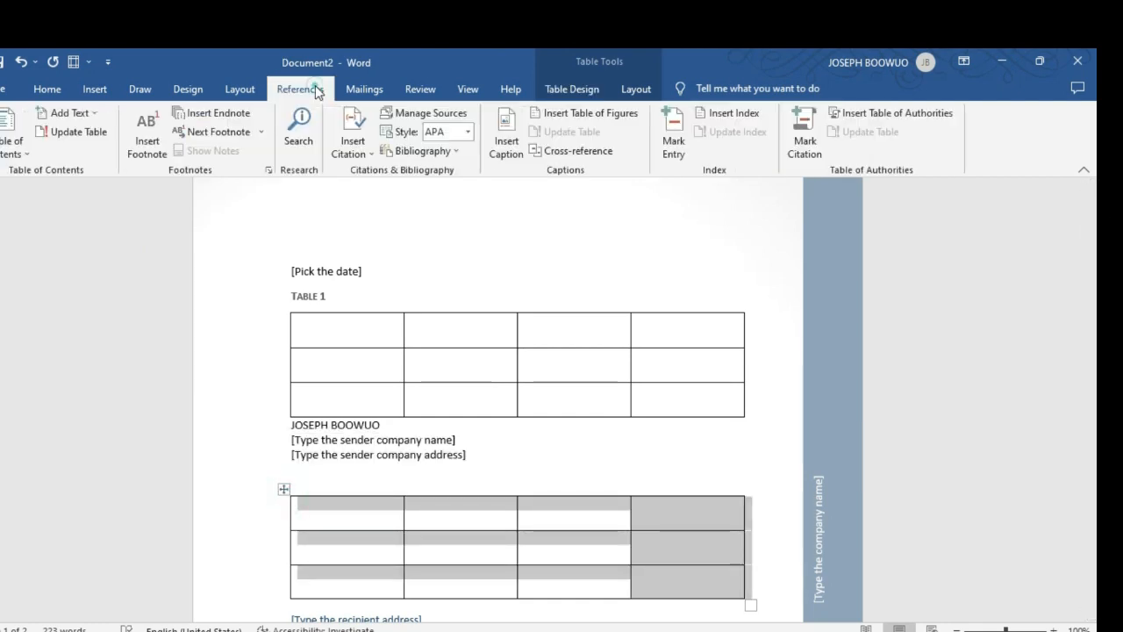
{"action": "left_click", "coordinate": [505, 141]}
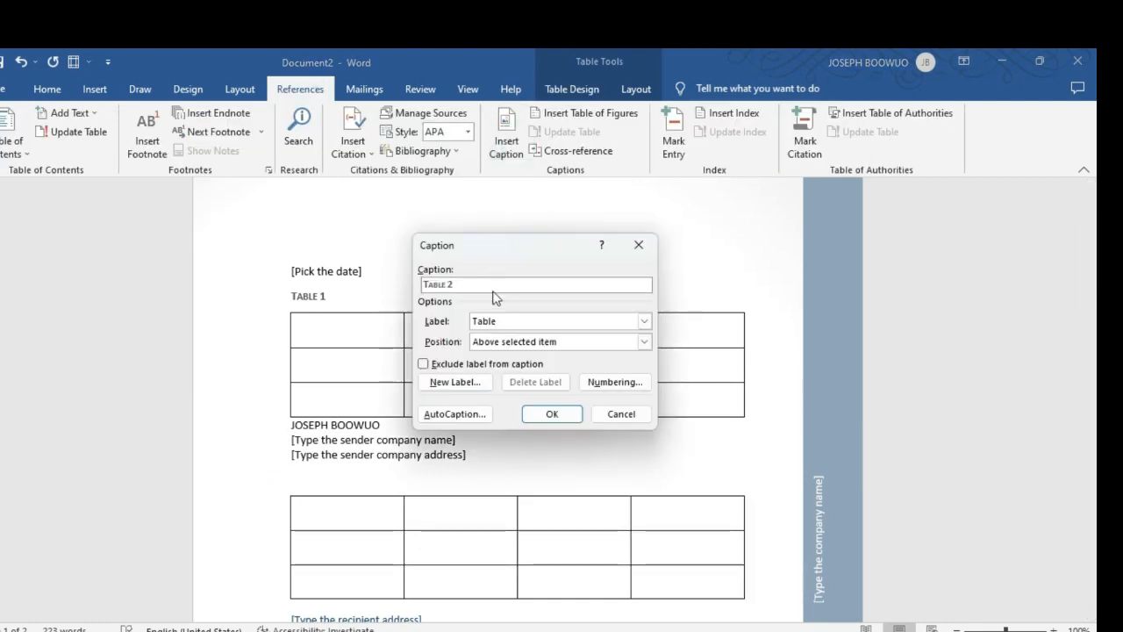
{"action": "left_click", "coordinate": [552, 414]}
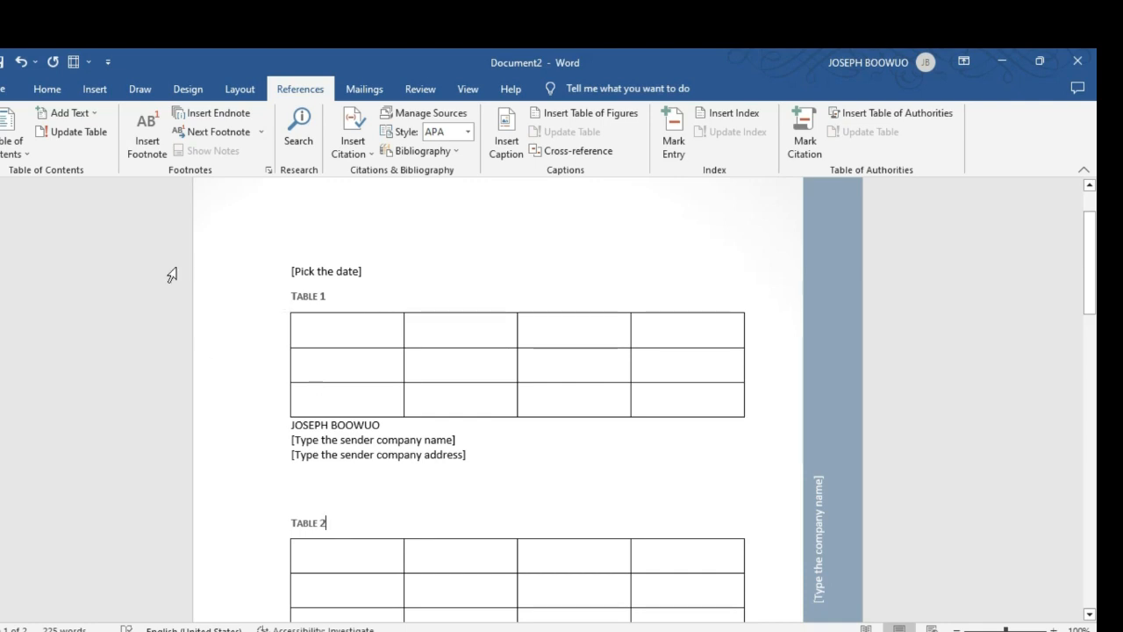
Step: Undo both captions and both table insertions in the letter
{"action": "key", "text": "ctrl+z"}
{"action": "key", "text": "ctrl+z"}
{"action": "key", "text": "ctrl+z"}
{"action": "key", "text": "ctrl+z"}
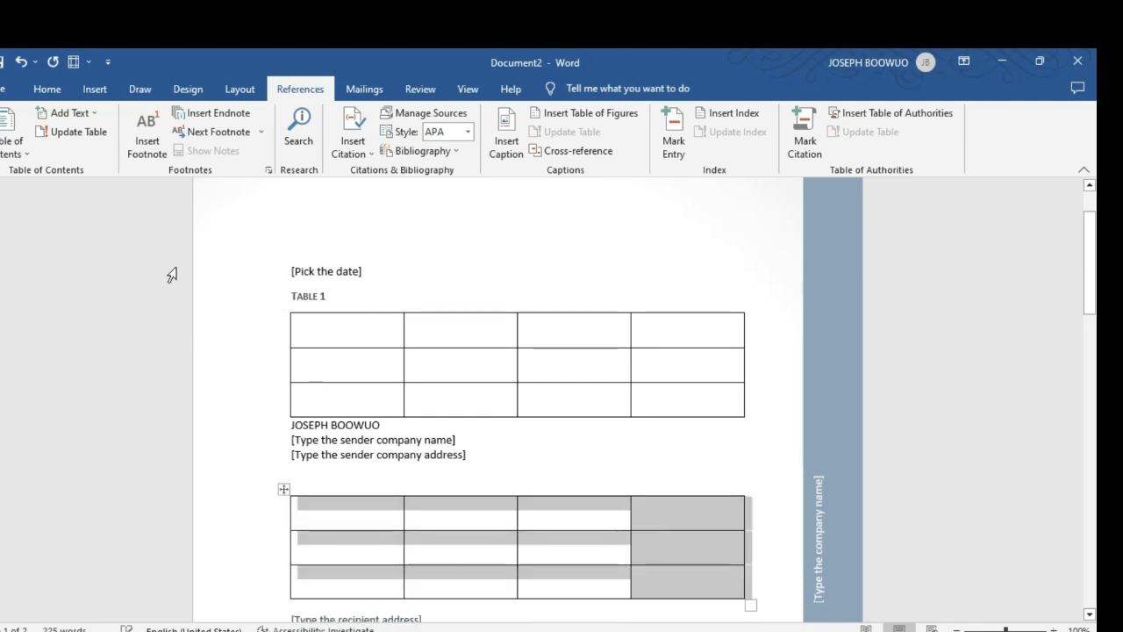
{"action": "key", "text": "ctrl+z"}
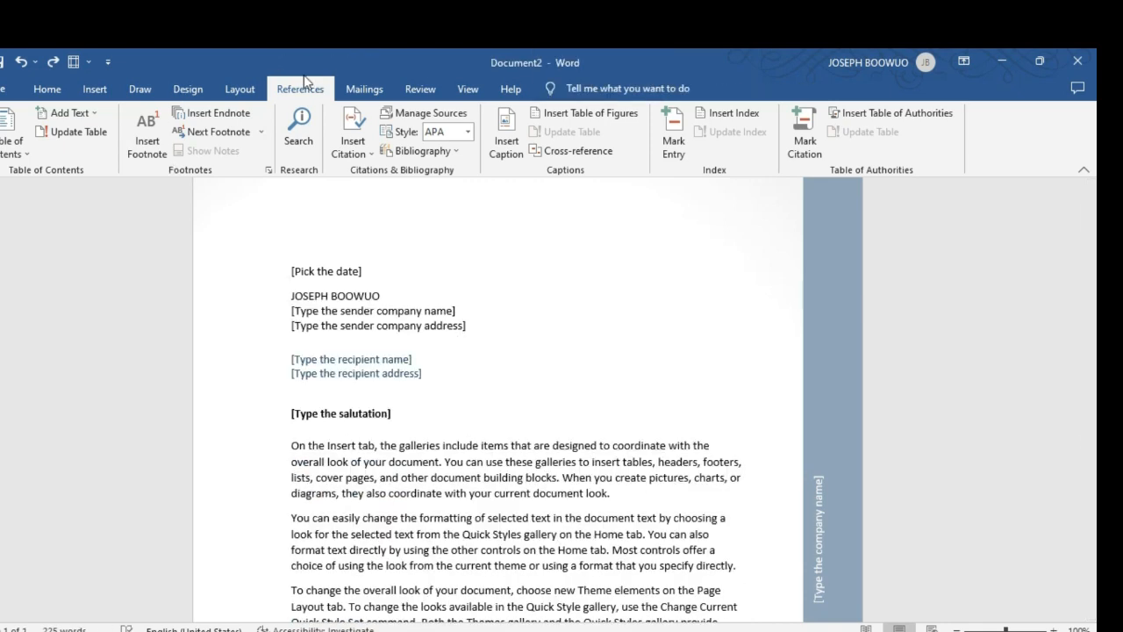
Step: Look through the Mailings and Review commands and turn on Track Changes for the letter
{"action": "left_click", "coordinate": [363, 88]}
{"action": "left_click", "coordinate": [419, 89]}
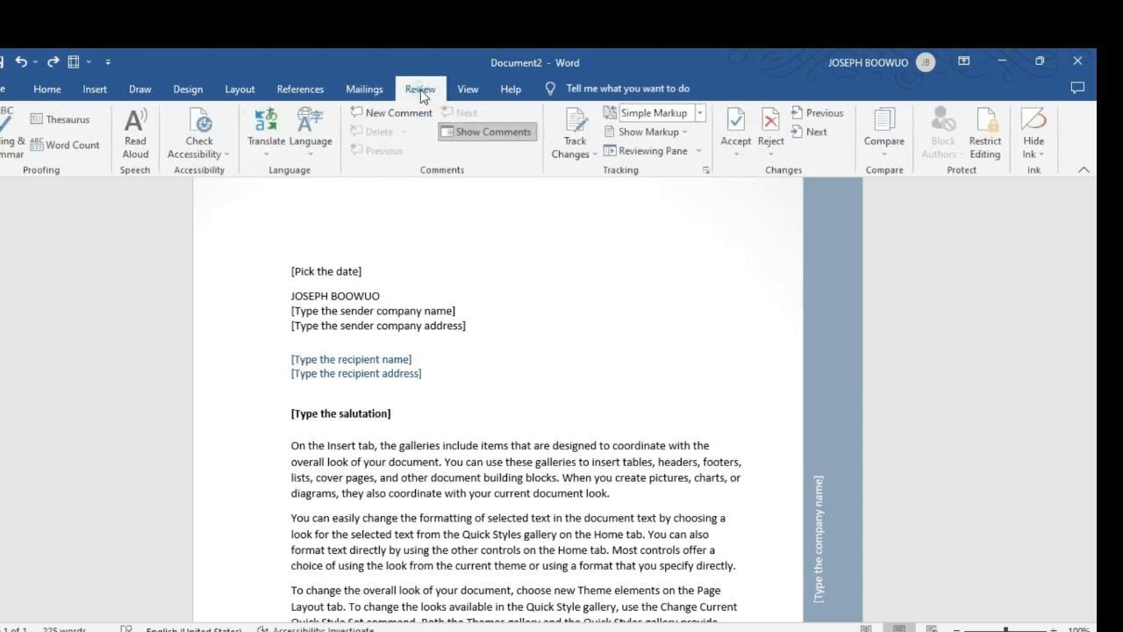
{"action": "left_click", "coordinate": [577, 139]}
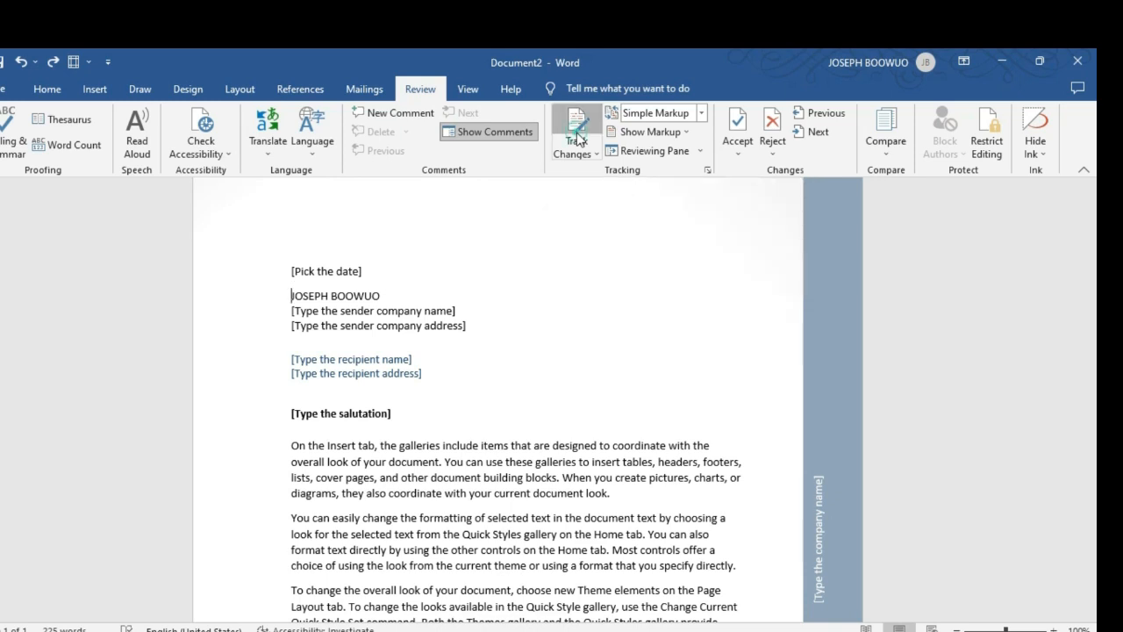
{"action": "left_click", "coordinate": [577, 139]}
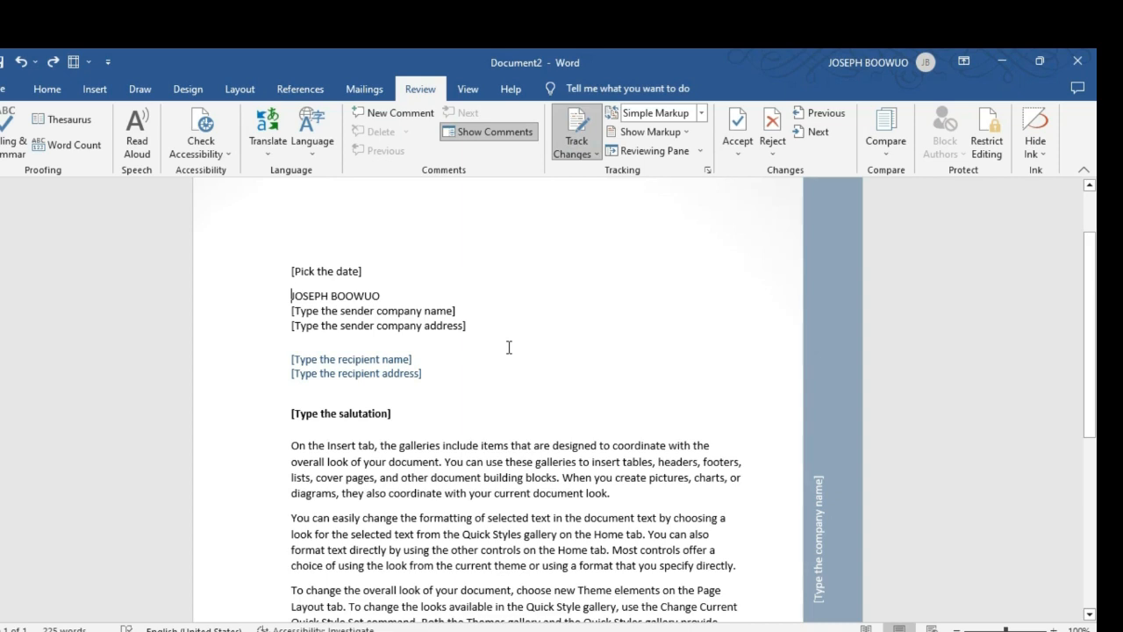
Step: Preview the letter with side-to-side page movement, and return to vertical movement in Print Layout
{"action": "left_click", "coordinate": [467, 93]}
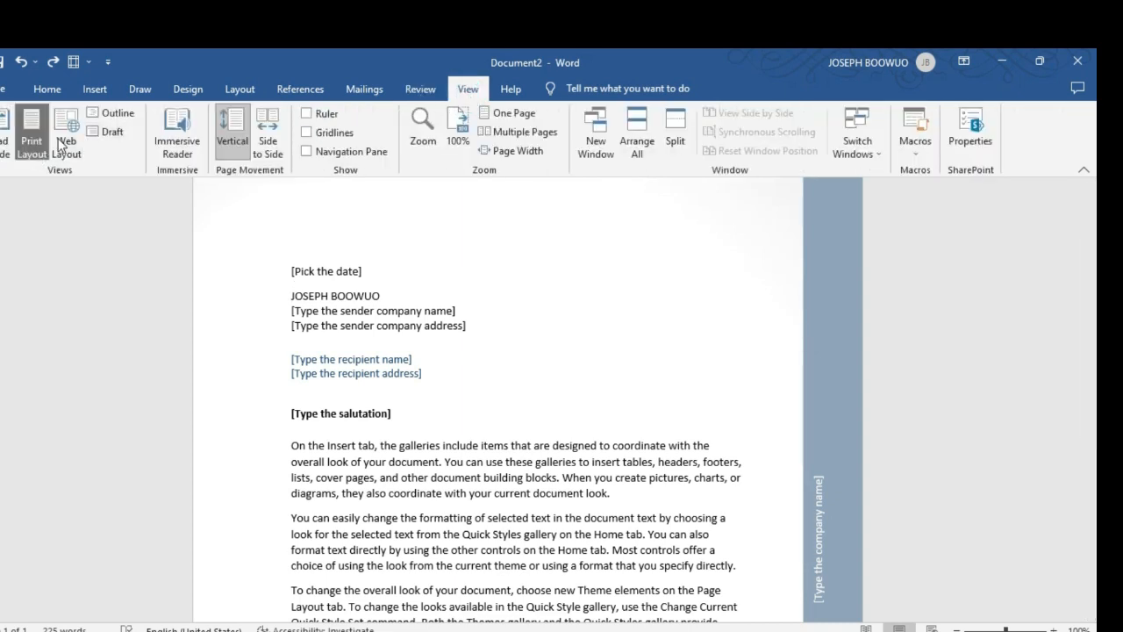
{"action": "left_click", "coordinate": [263, 130]}
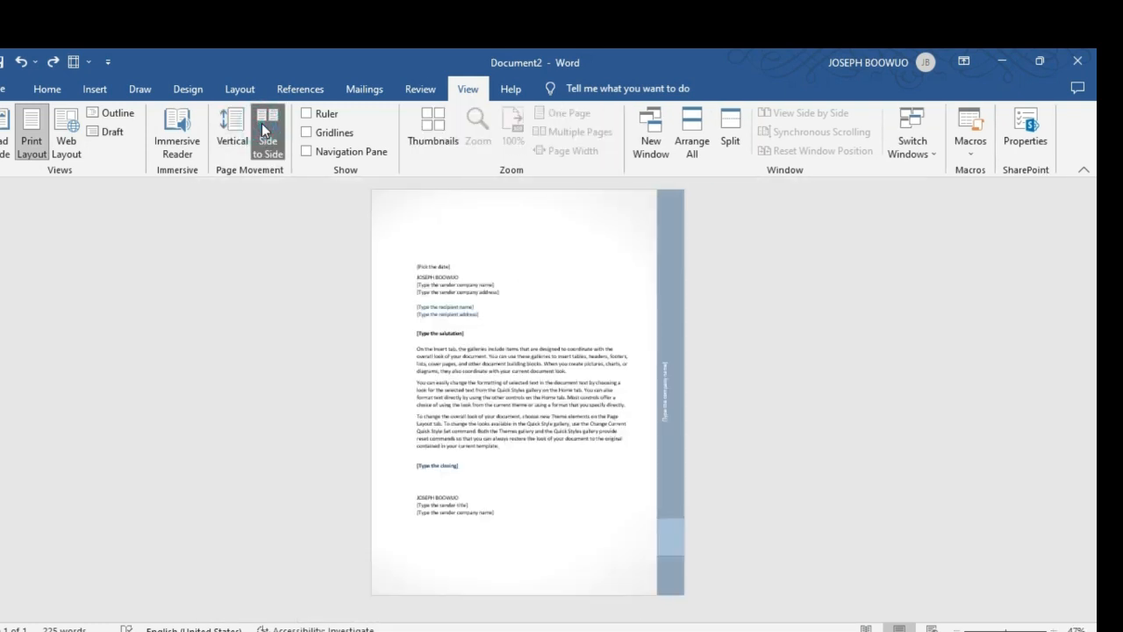
{"action": "left_click", "coordinate": [235, 128]}
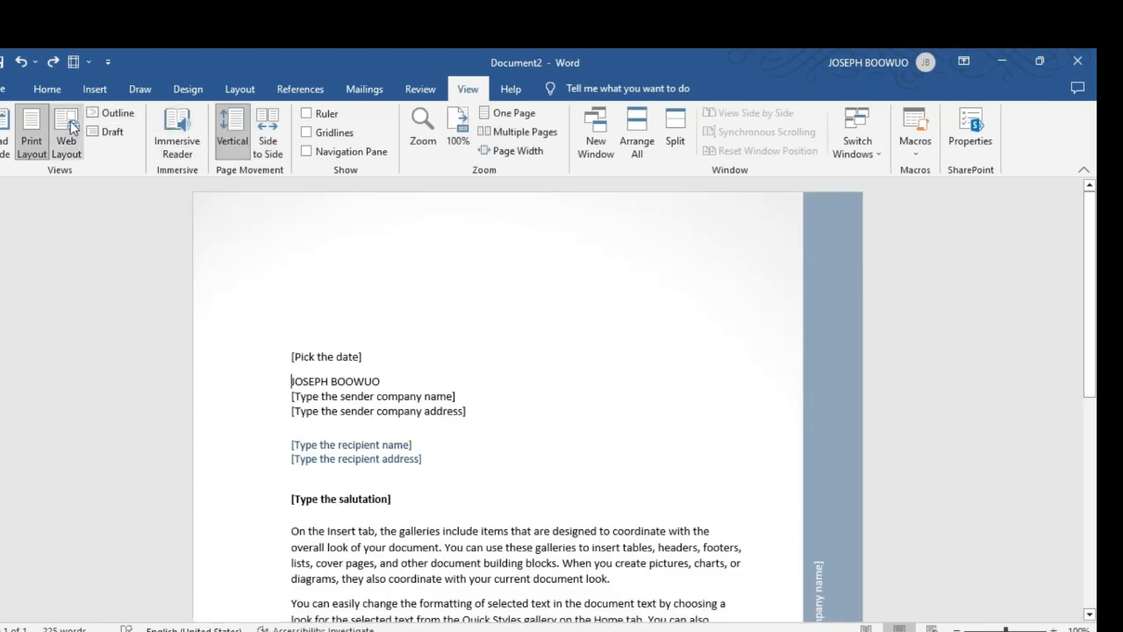
{"action": "left_click", "coordinate": [33, 124]}
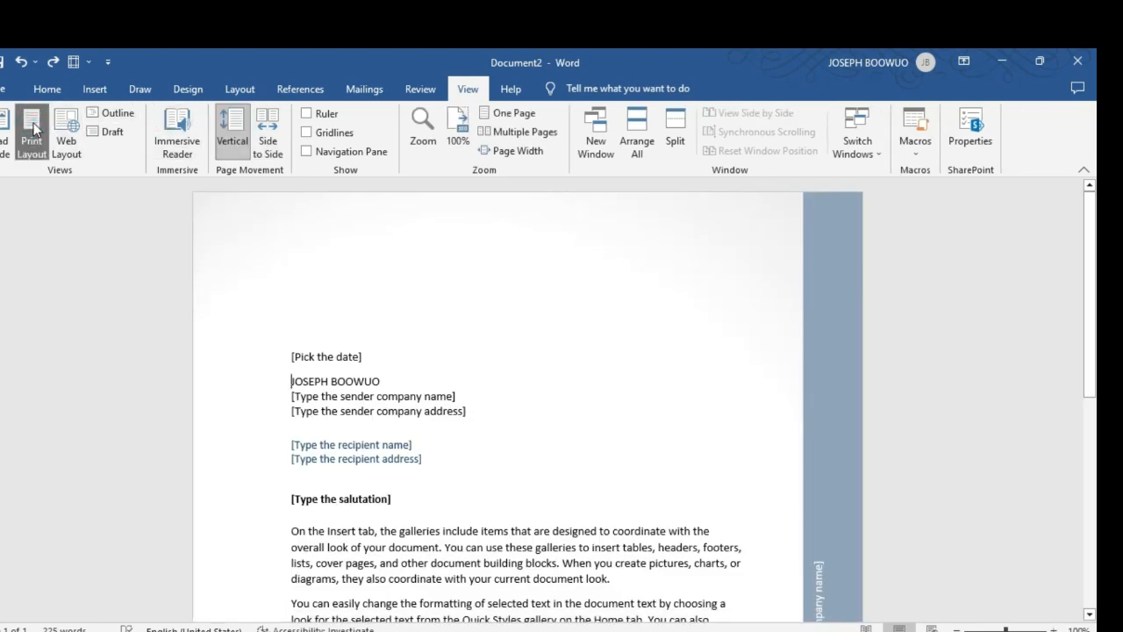
Step: Show the letter in Read Mode with the reading toolbar auto-hidden, and view the File start page before returning to the letter
{"action": "left_click", "coordinate": [6, 116]}
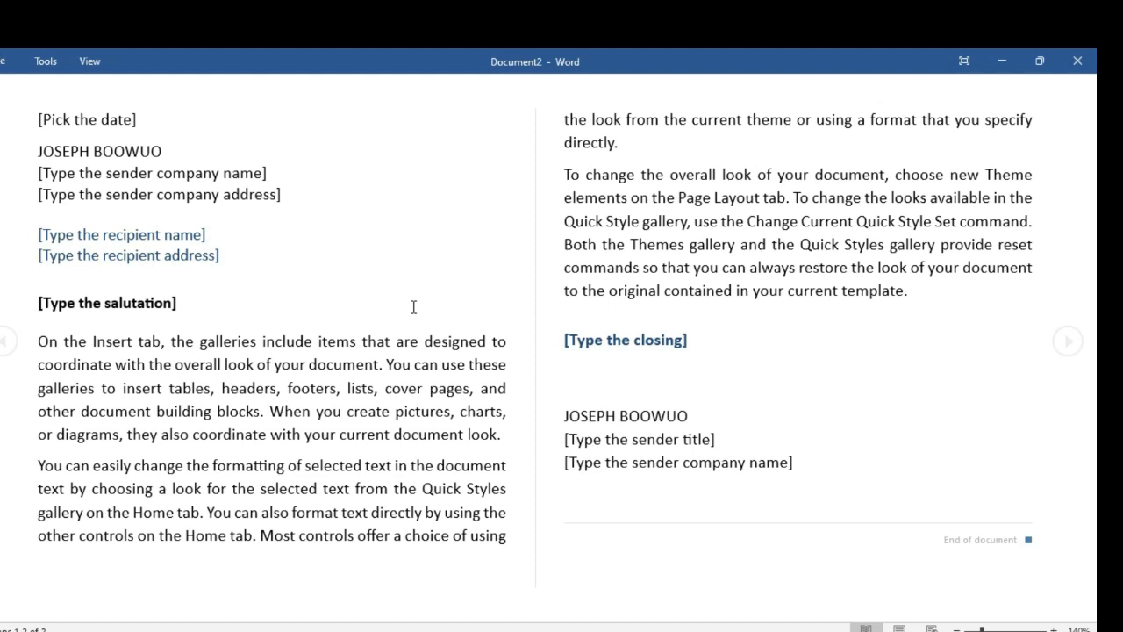
{"action": "left_click", "coordinate": [954, 67]}
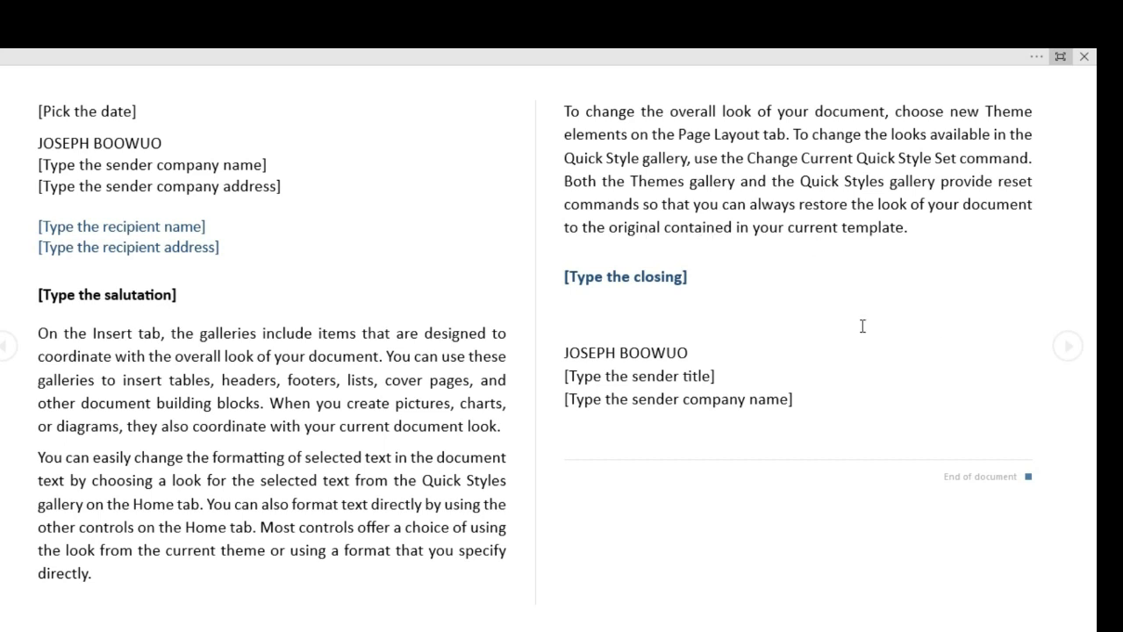
{"action": "left_click", "coordinate": [1035, 56]}
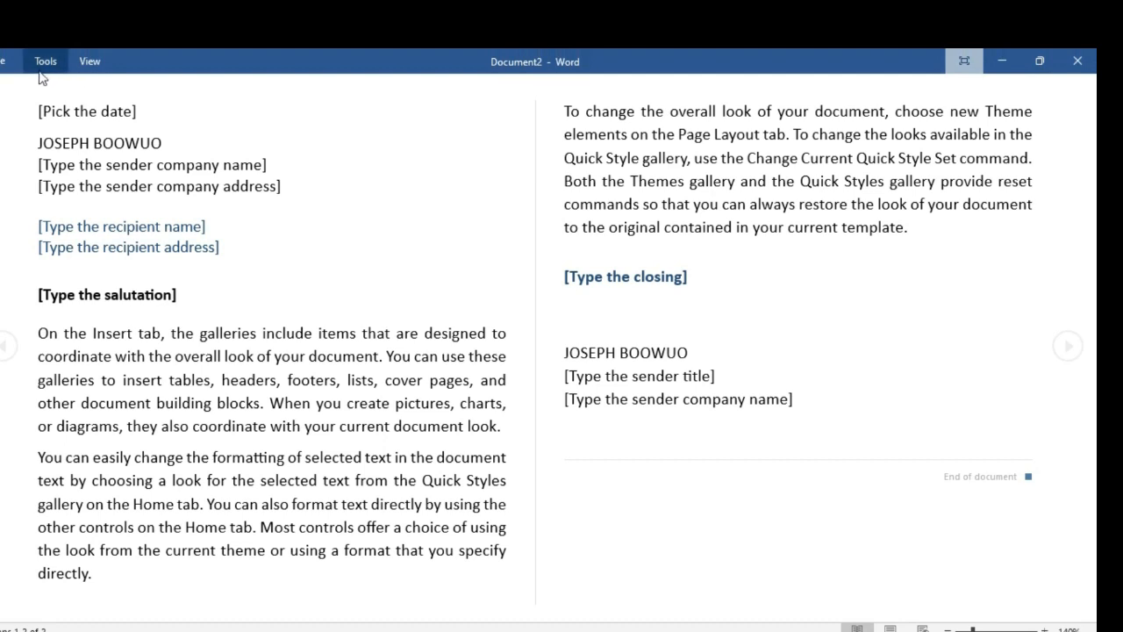
{"action": "left_click", "coordinate": [4, 61]}
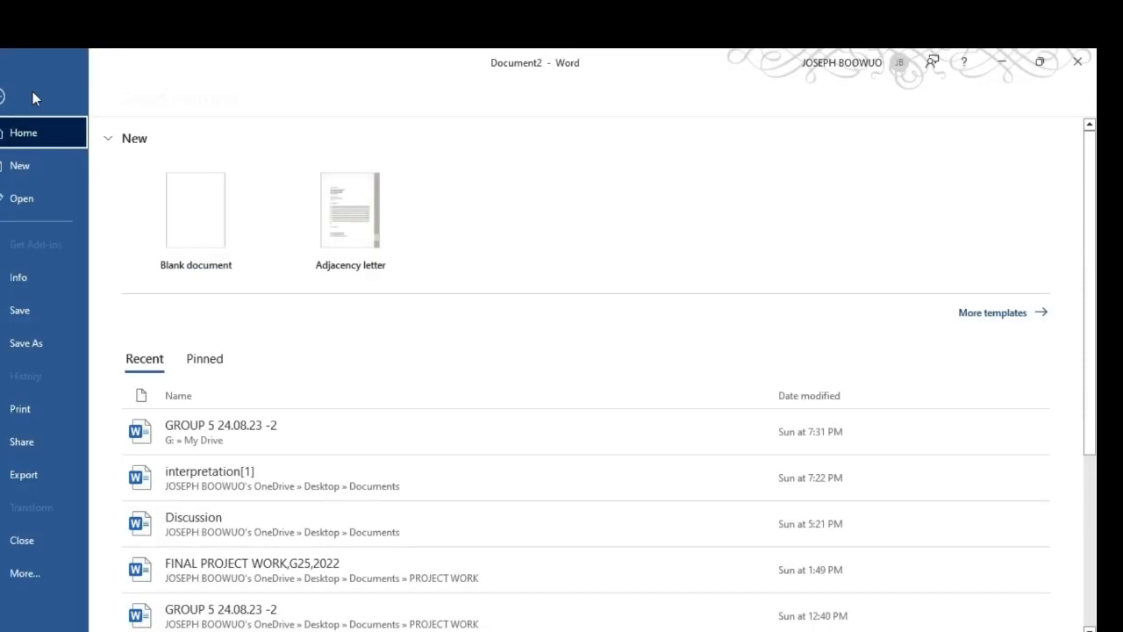
{"action": "left_click", "coordinate": [3, 99]}
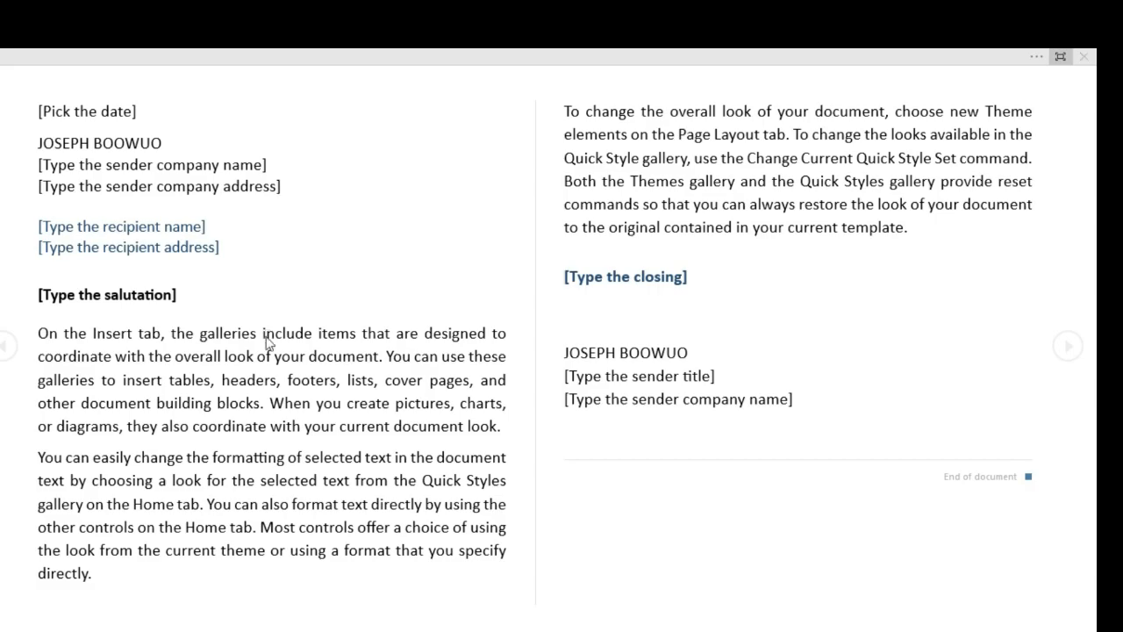
Step: Switch to the running PowerPoint slide show of INTRO TO MS-WORD
{"action": "key", "text": "super+Tab"}
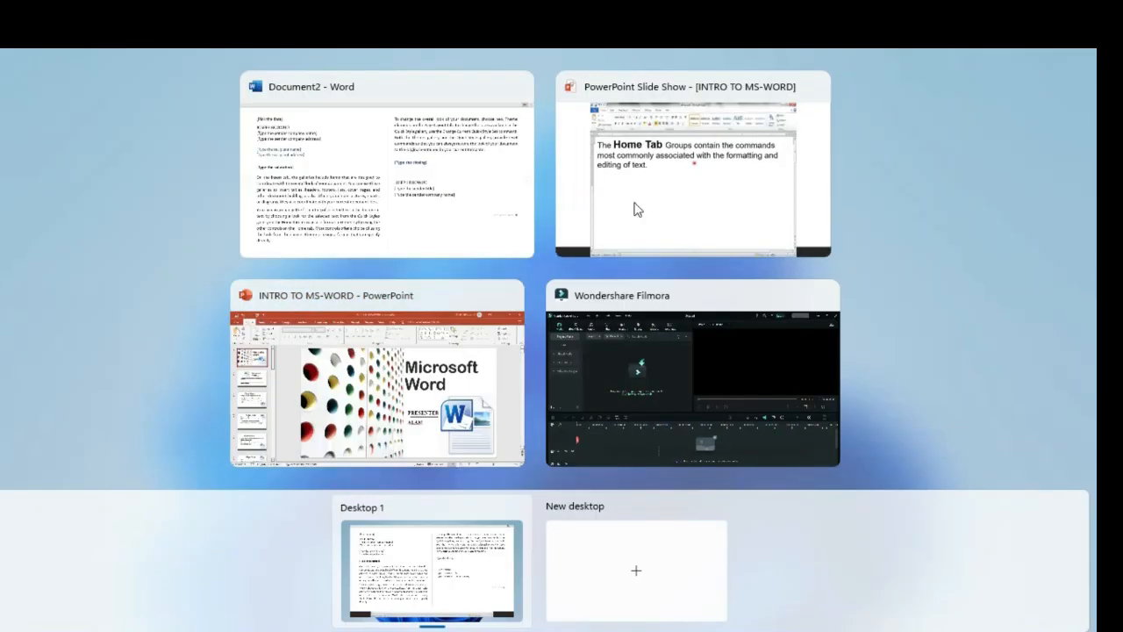
{"action": "left_click", "coordinate": [637, 208]}
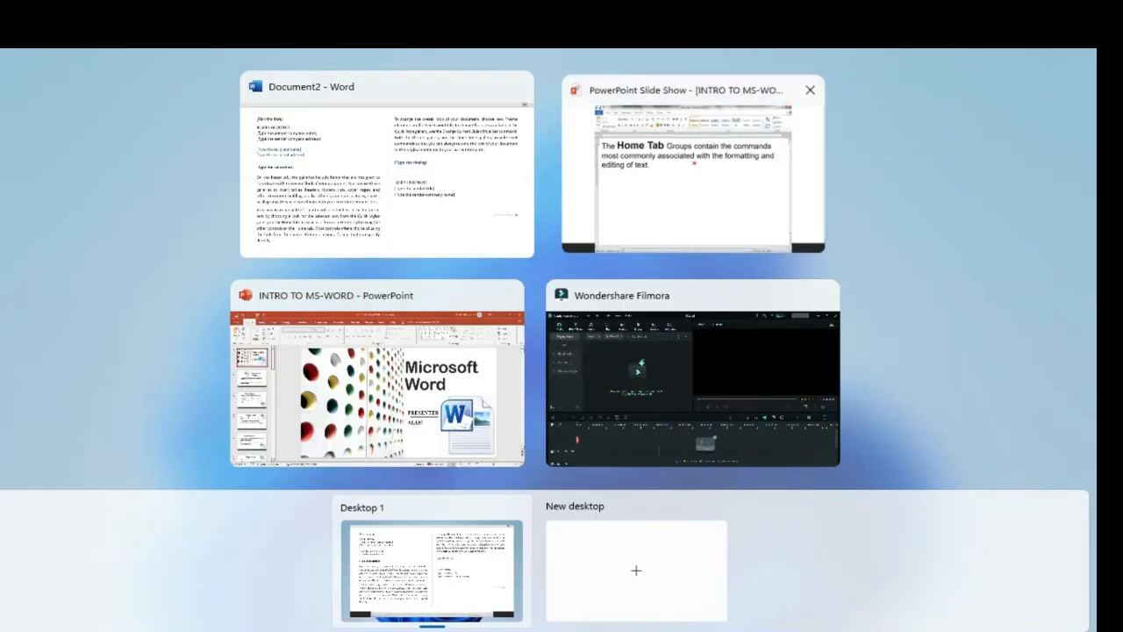